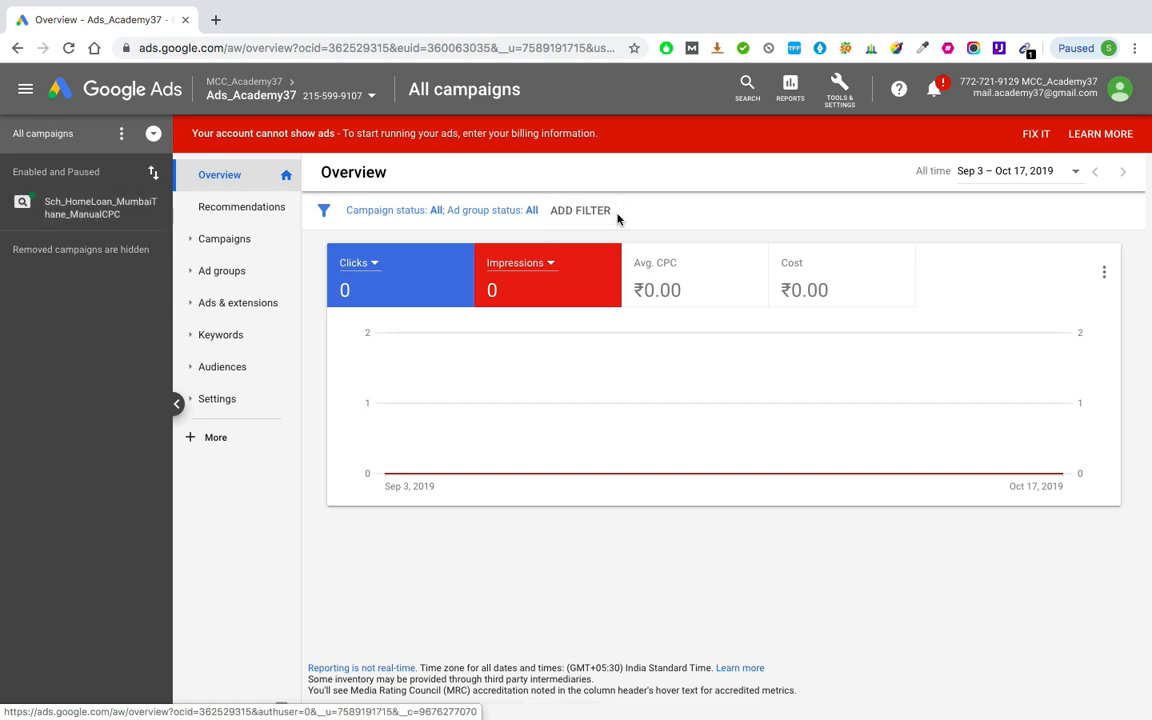
Open the Keyword Planner from the account's planning tools
{"action": "scroll", "coordinate": [847, 83], "scroll_direction": "up", "scroll_amount": 5}
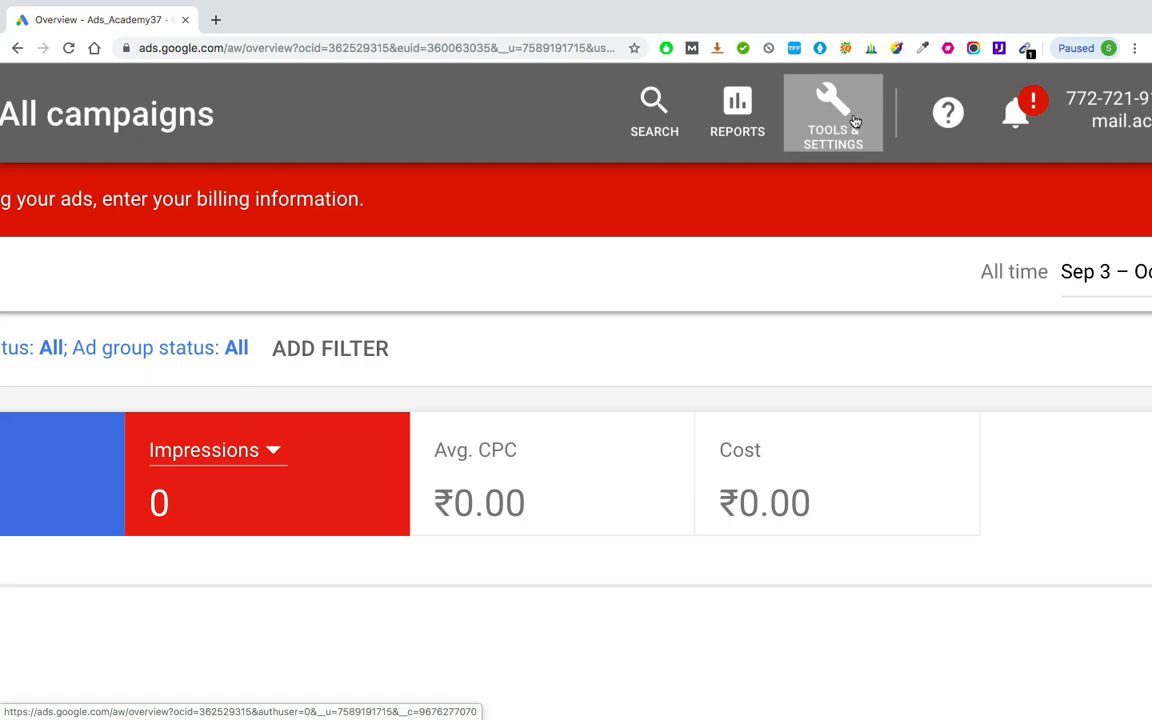
{"action": "left_click", "coordinate": [855, 121]}
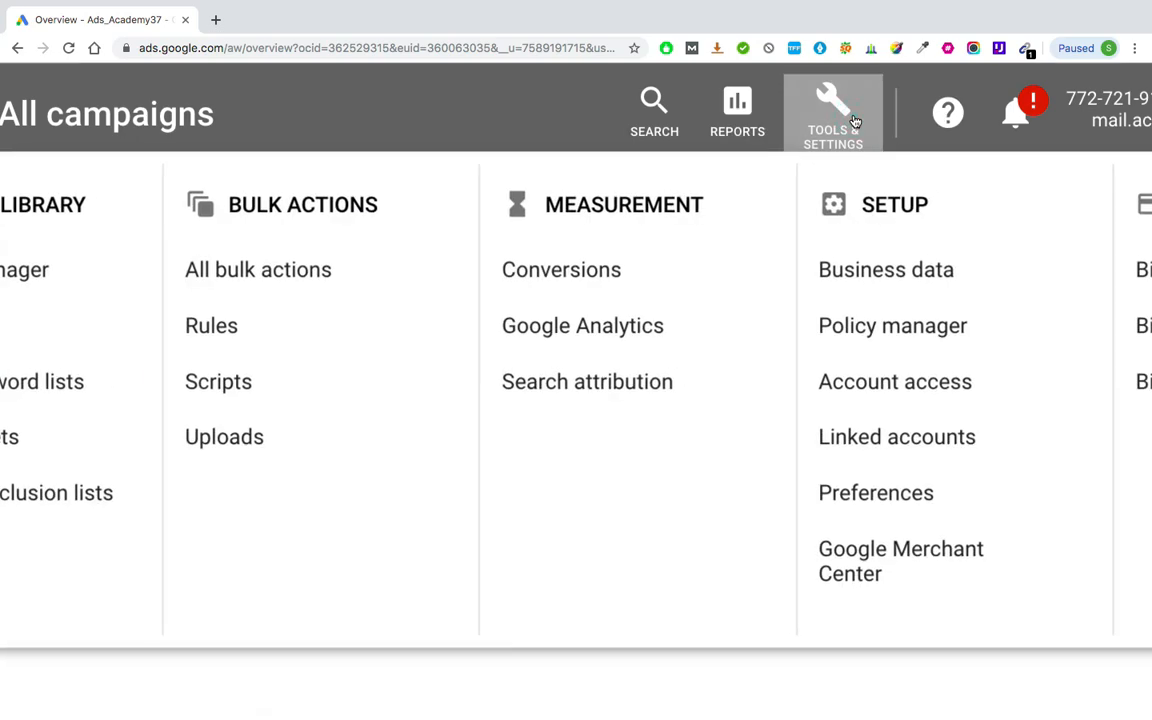
{"action": "scroll", "coordinate": [855, 121], "scroll_direction": "down", "scroll_amount": 5}
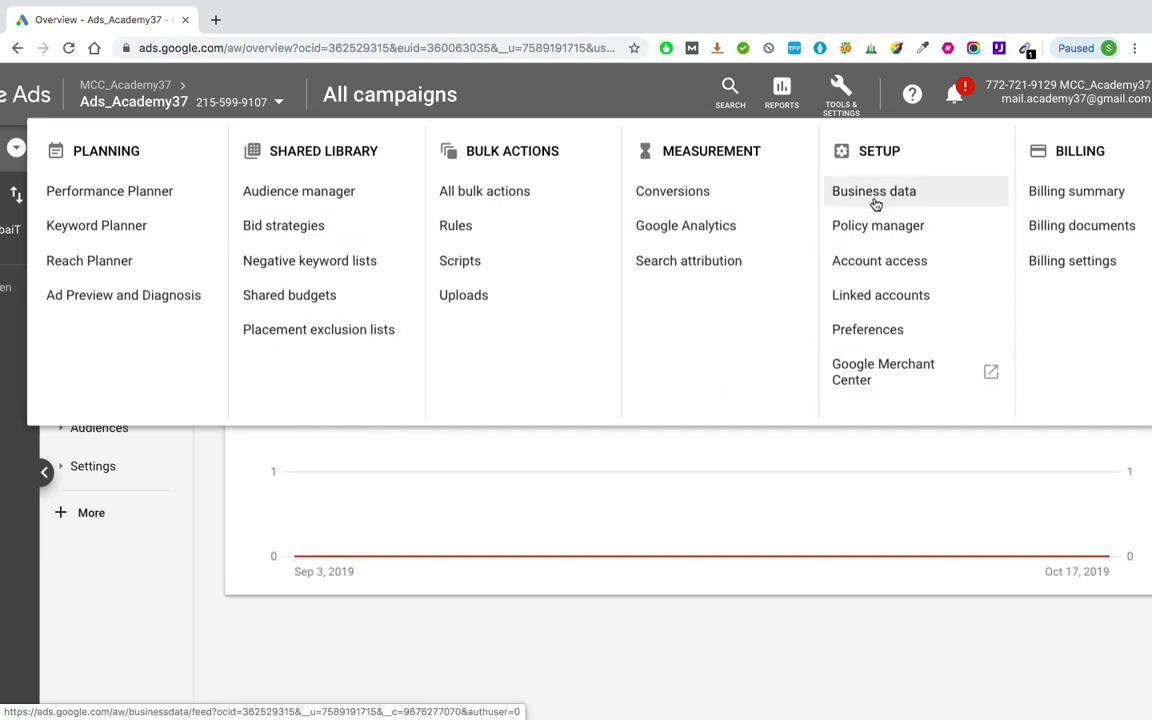
{"action": "key", "text": "super+equal"}
{"action": "key", "text": "super+equal"}
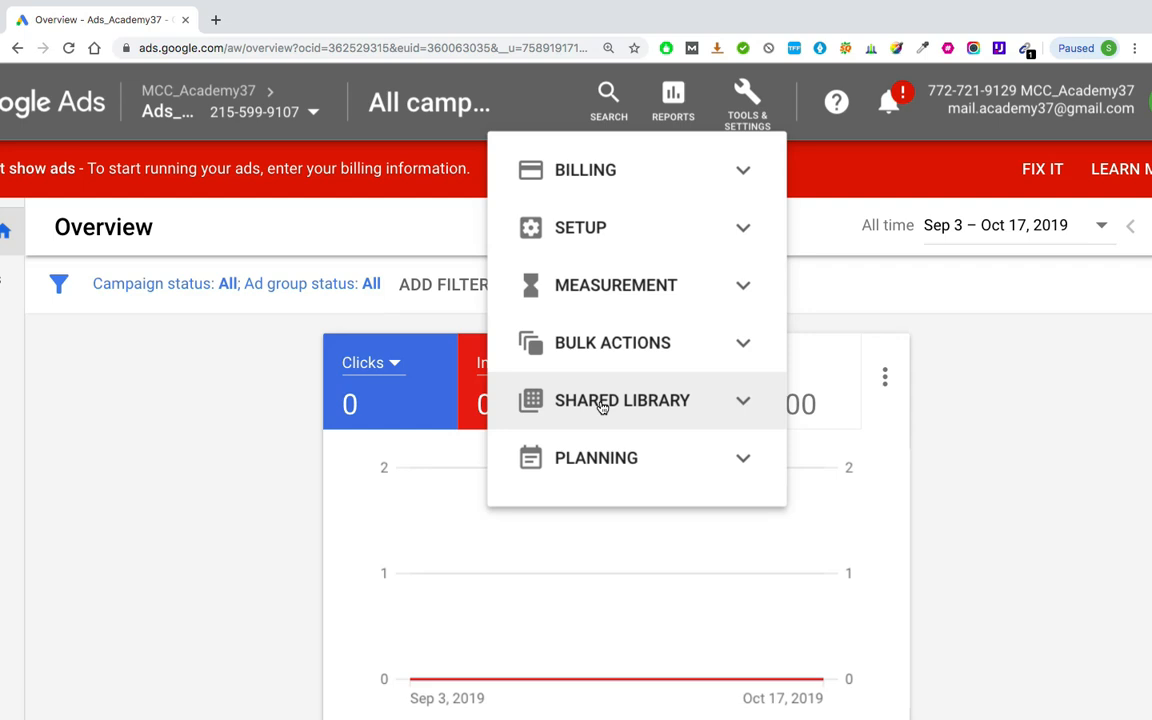
{"action": "key", "text": "ctrl+minus"}
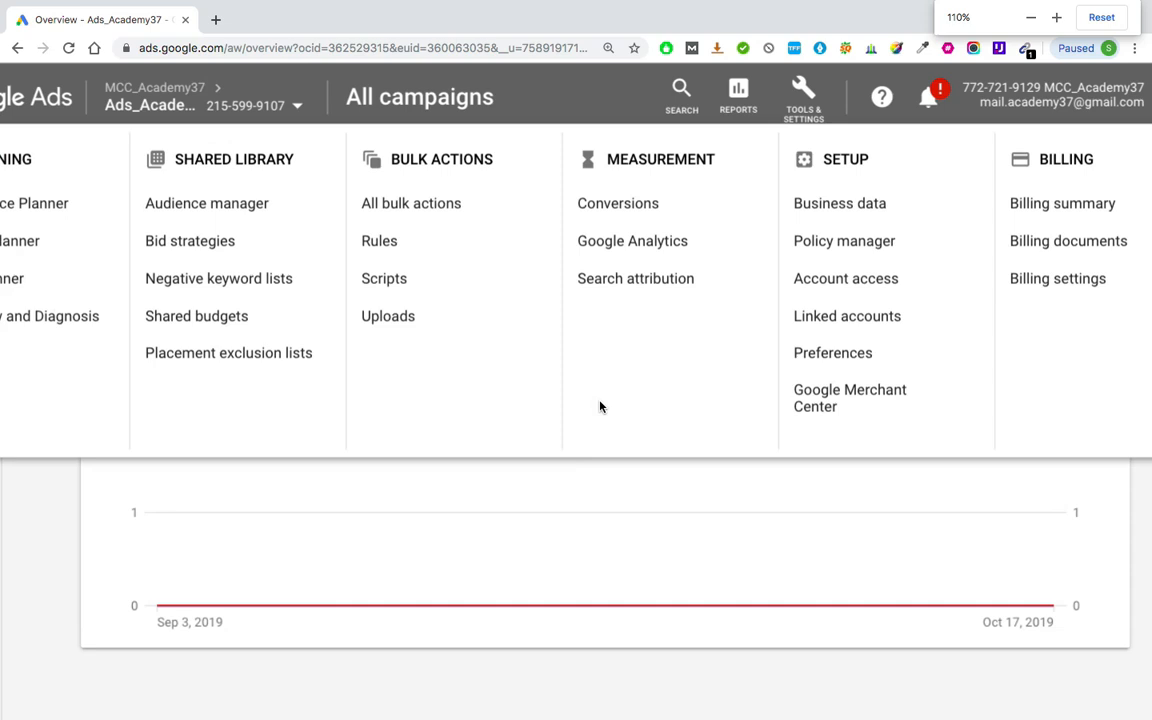
{"action": "scroll", "coordinate": [600, 407], "scroll_direction": "left", "scroll_amount": 1}
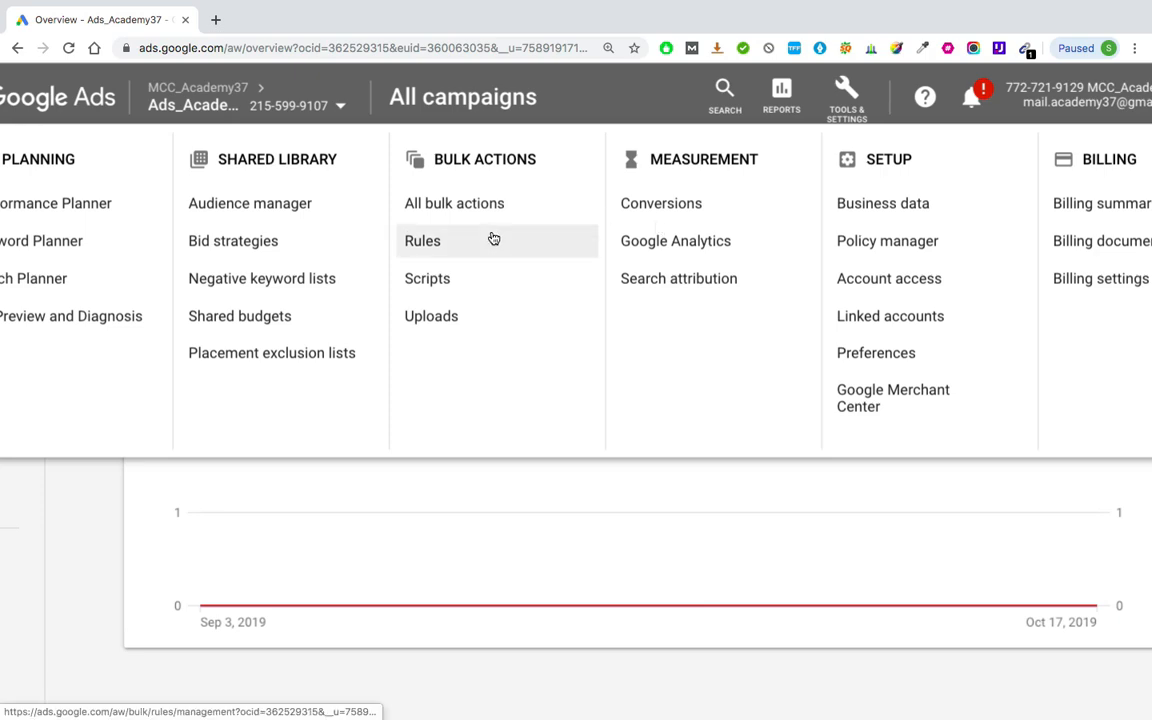
{"action": "scroll", "coordinate": [493, 238], "scroll_direction": "down", "scroll_amount": 2}
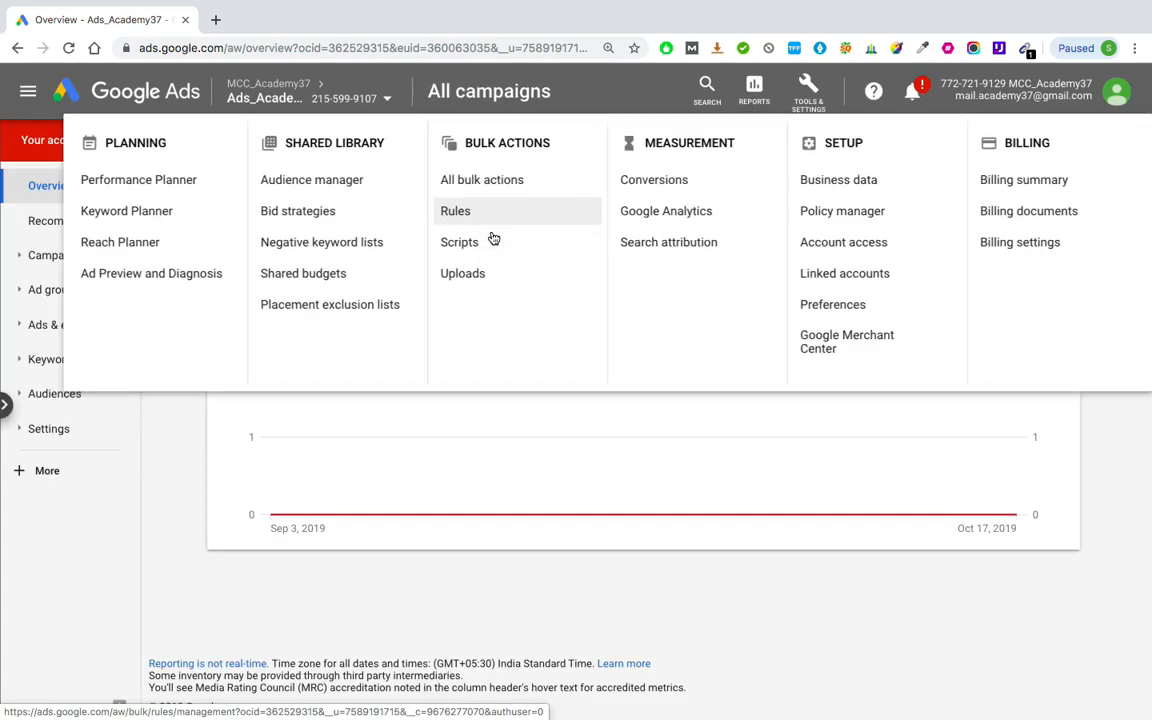
{"action": "left_click", "coordinate": [155, 217]}
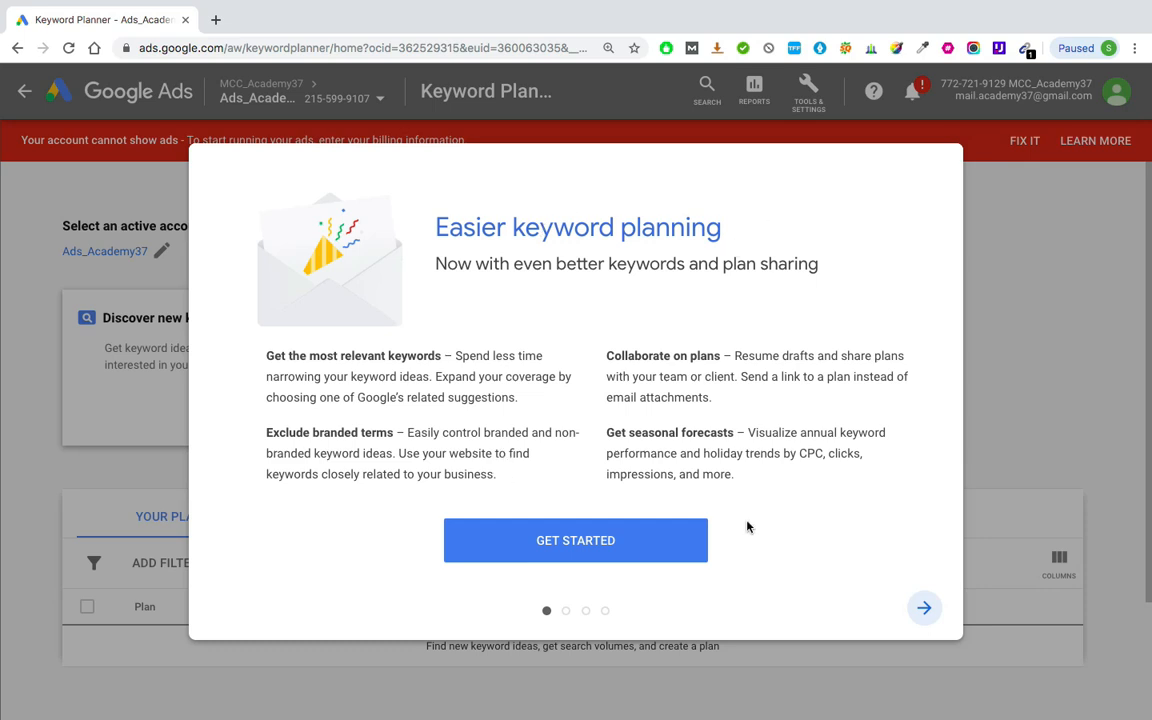
Go through the Keyword Planner introduction slides and get started with the tool
{"action": "left_click", "coordinate": [924, 607]}
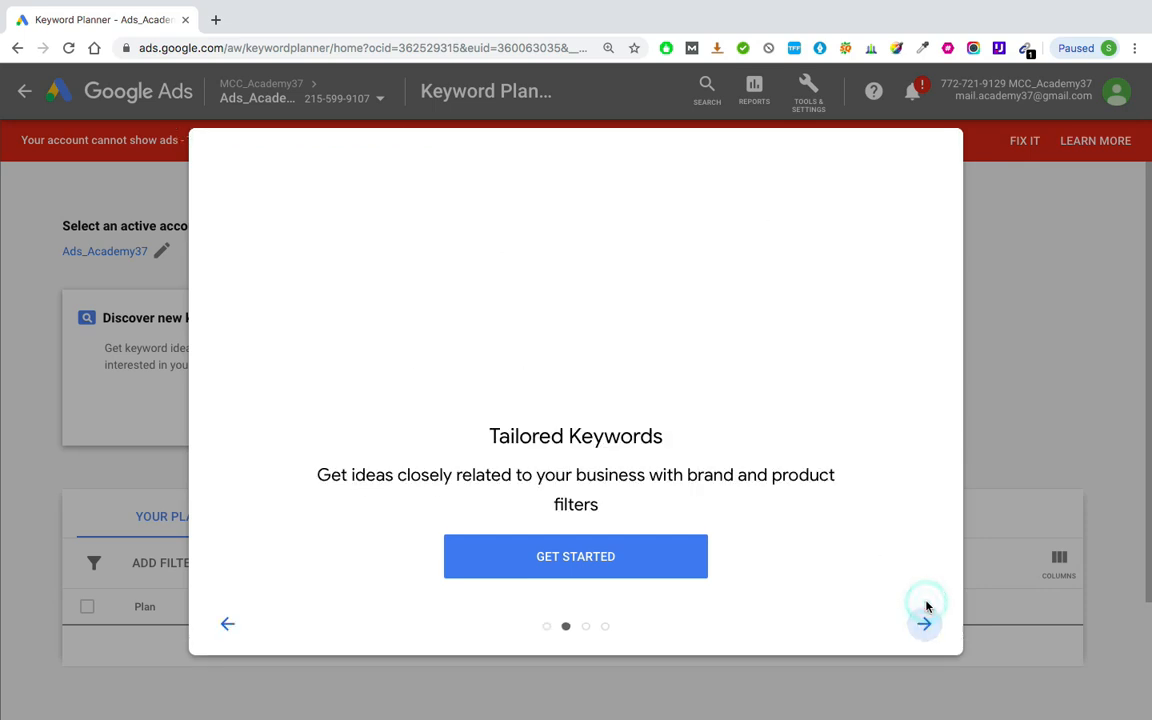
{"action": "left_click", "coordinate": [922, 624]}
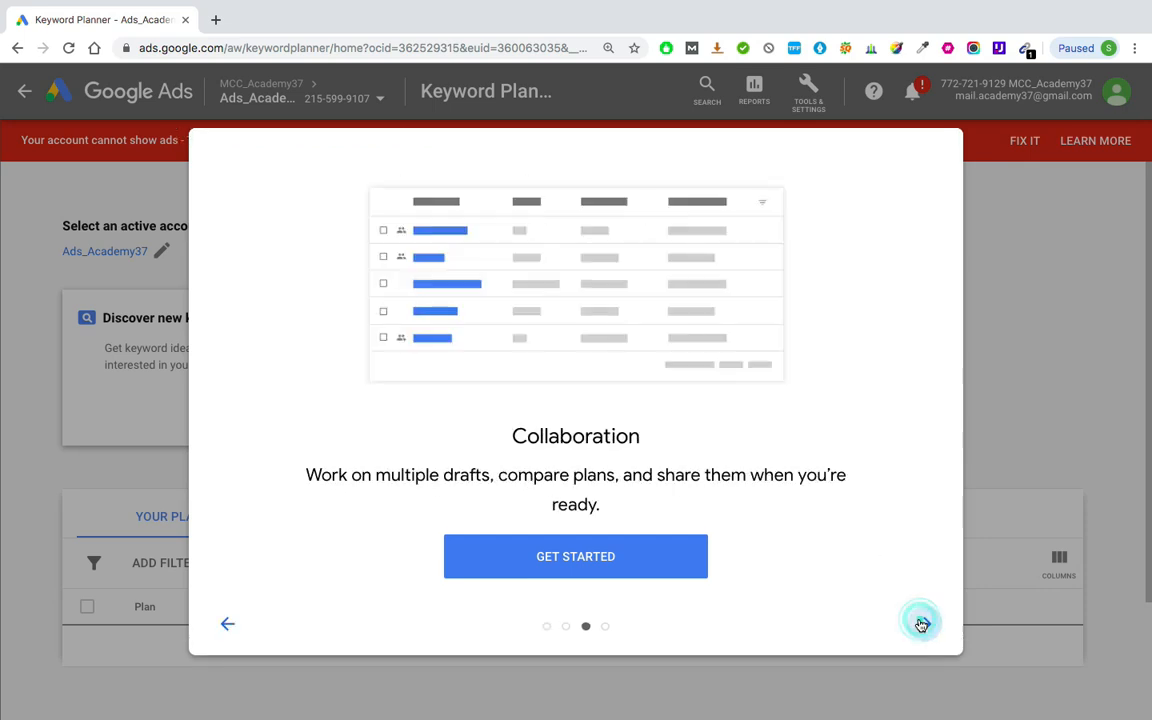
{"action": "left_click", "coordinate": [922, 624]}
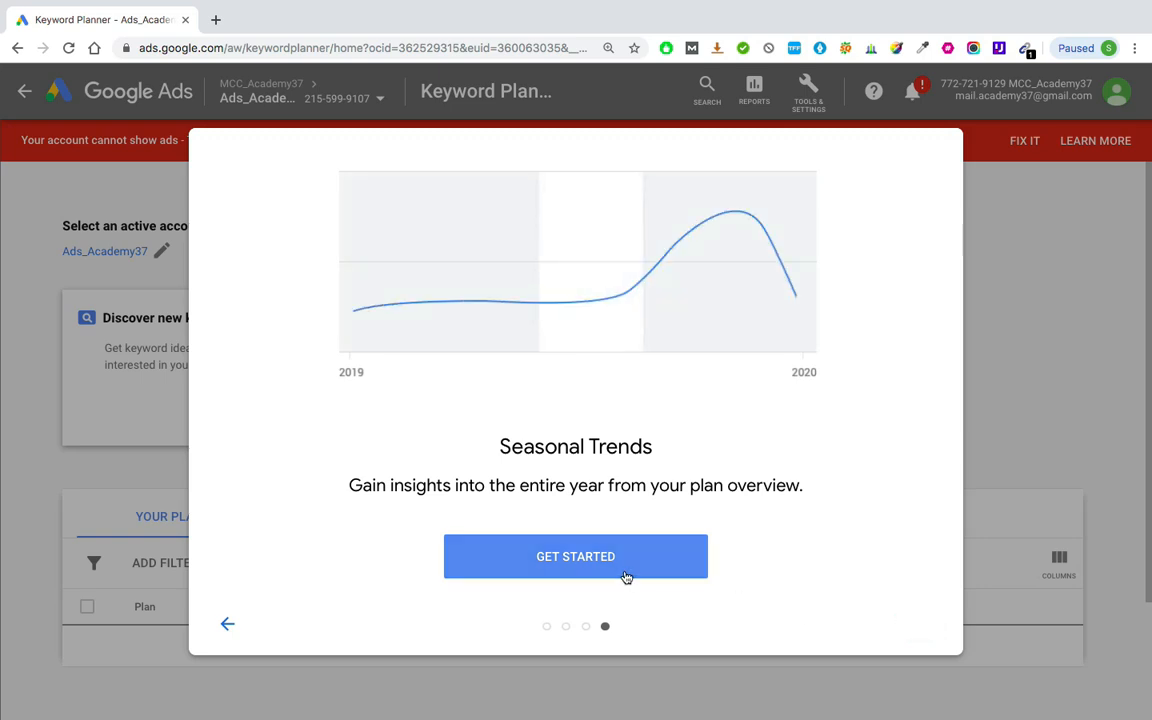
{"action": "left_click", "coordinate": [626, 577]}
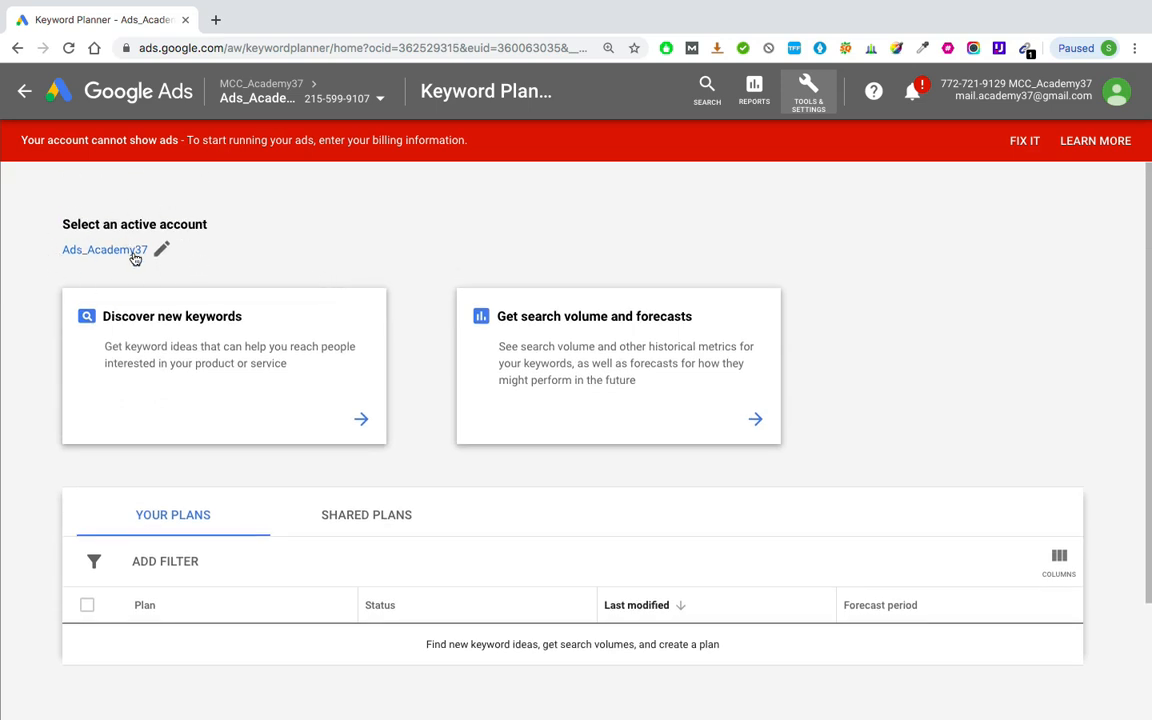
Open the form for discovering new keywords
{"action": "scroll", "coordinate": [188, 262], "scroll_direction": "down", "scroll_amount": 2}
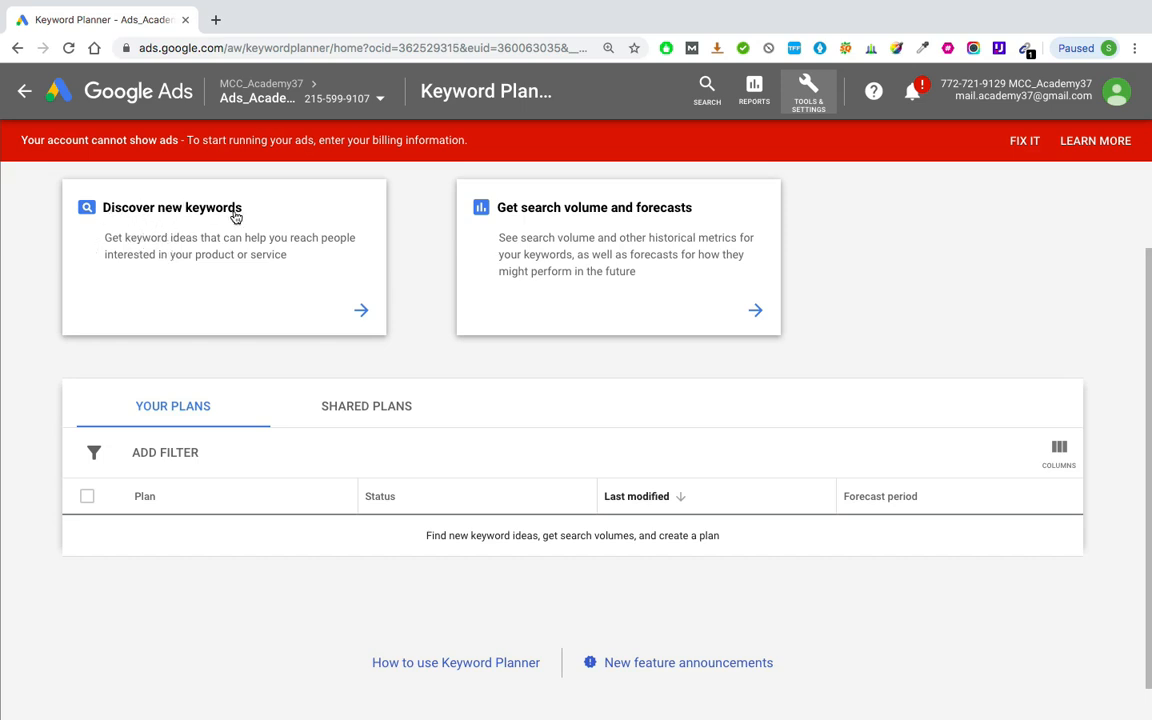
{"action": "left_click", "coordinate": [362, 311]}
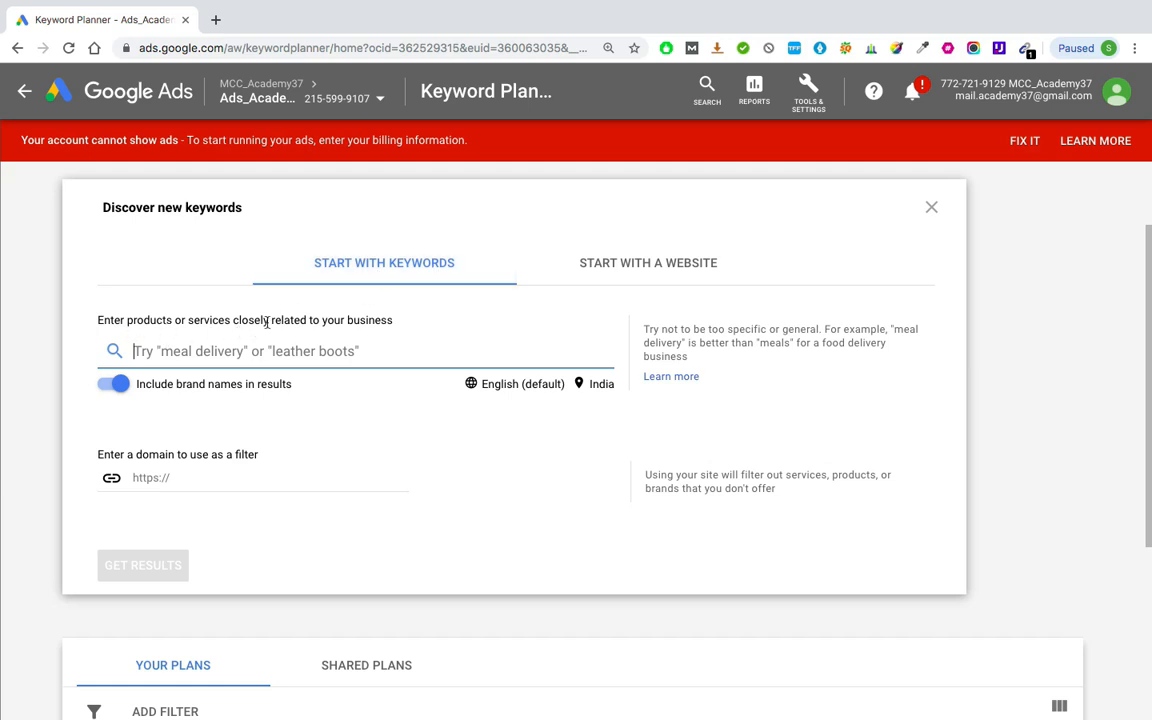
Try "home loan" and "digital marketing course" in turn as the product or service to find keywords for
{"action": "left_click", "coordinate": [342, 348]}
{"action": "left_click", "coordinate": [341, 349]}
{"action": "type", "text": "home "}
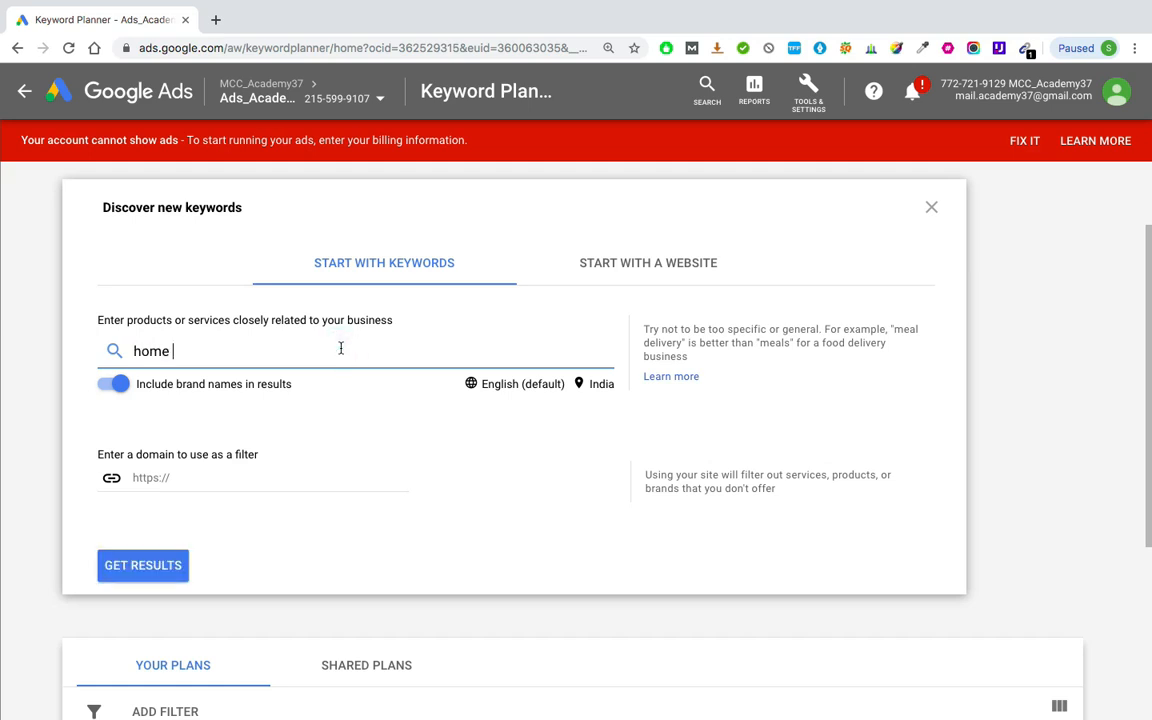
{"action": "type", "text": "loan"}
{"action": "key", "text": "BackSpace"}
{"action": "key", "text": "BackSpace"}
{"action": "key", "text": "BackSpace"}
{"action": "key", "text": "BackSpace"}
{"action": "key", "text": "BackSpace"}
{"action": "key", "text": "BackSpace"}
{"action": "key", "text": "BackSpace"}
{"action": "key", "text": "BackSpace"}
{"action": "key", "text": "BackSpace"}
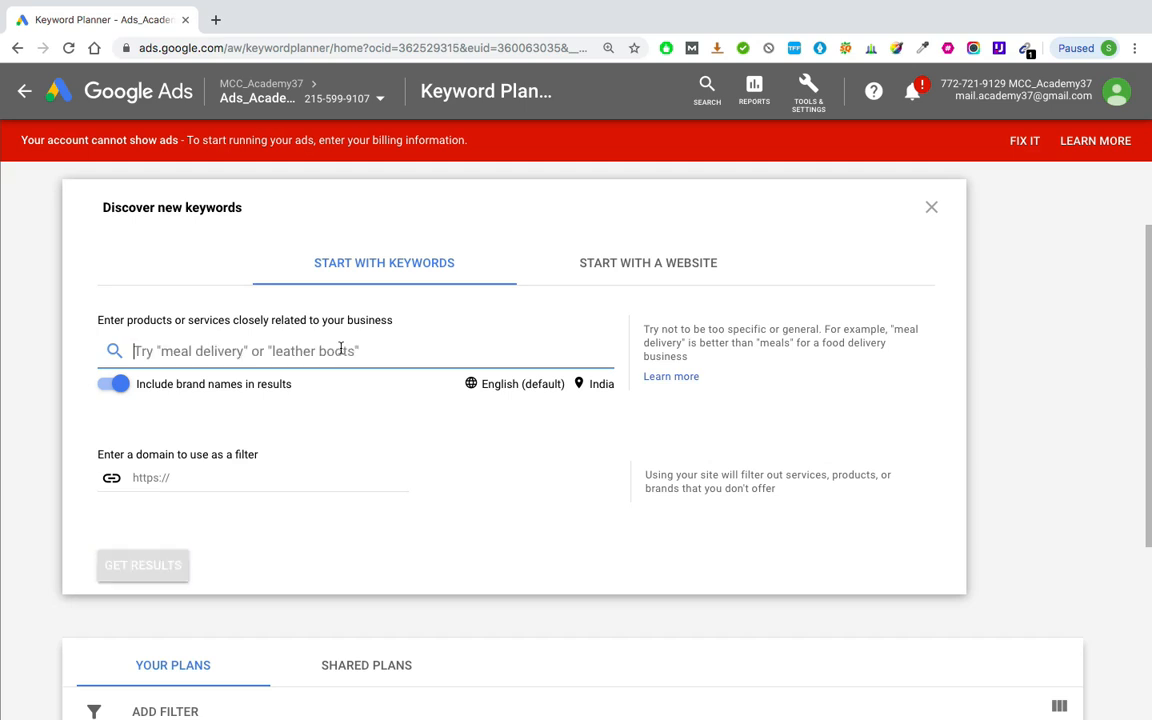
{"action": "type", "text": "digit"}
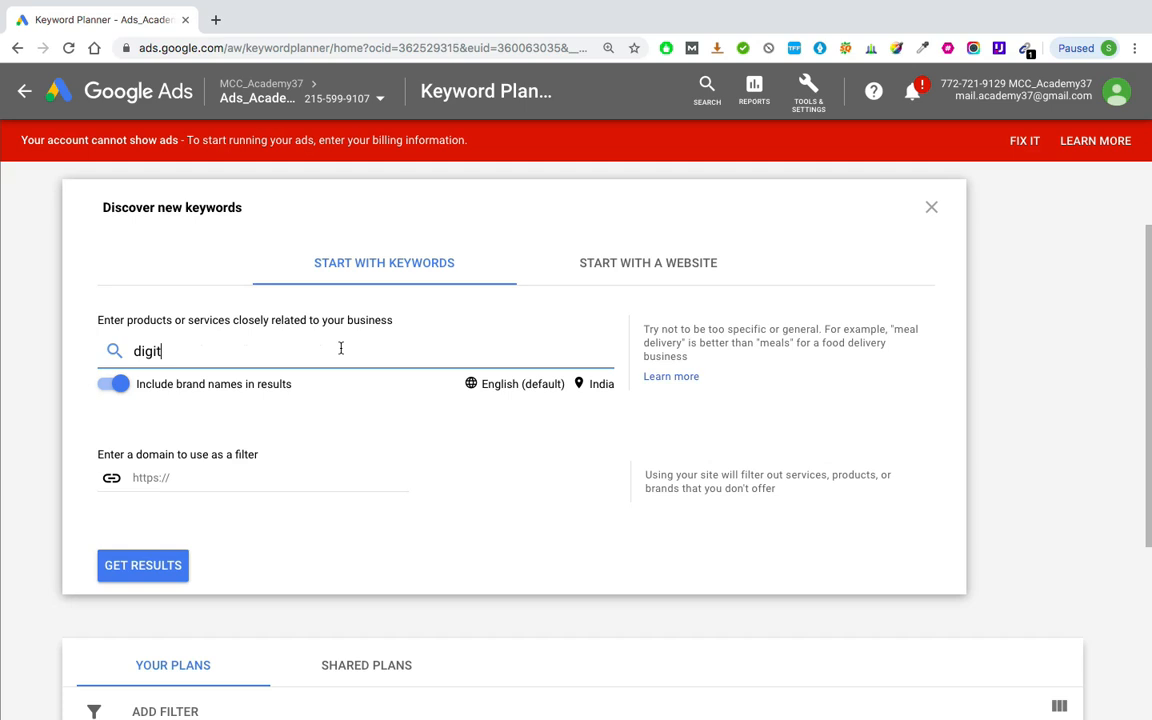
{"action": "type", "text": "al marketing course"}
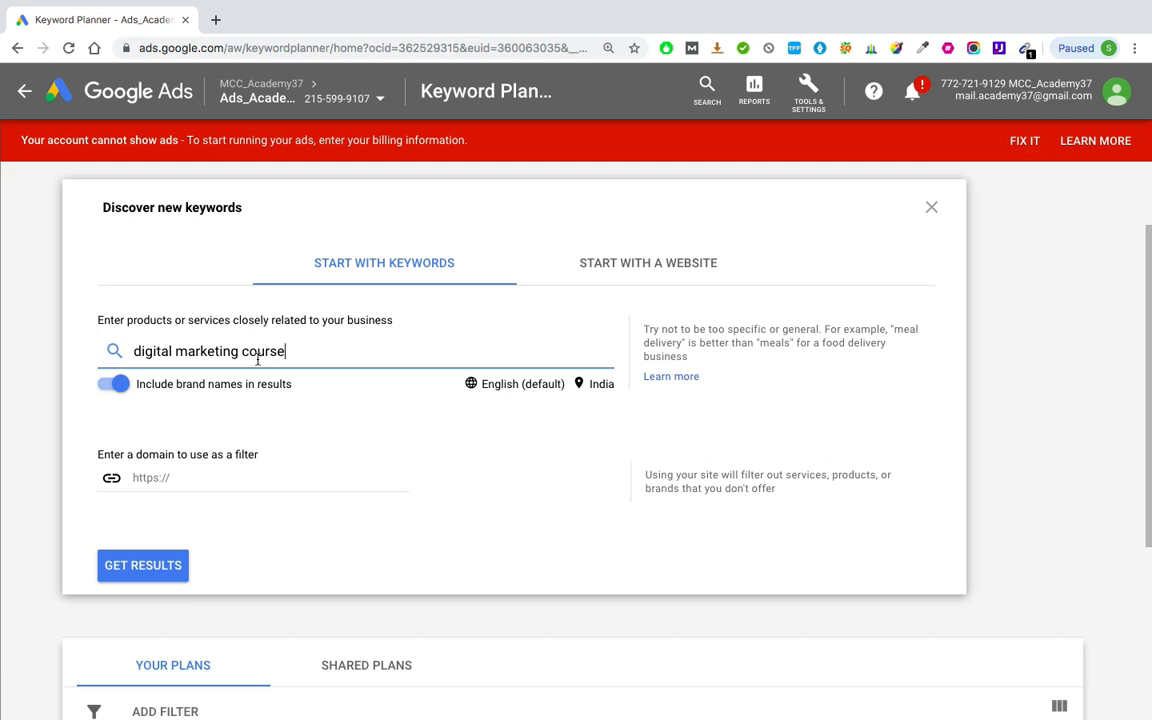
Replace the product or service entry with "home loan"
{"action": "triple_click", "coordinate": [195, 353]}
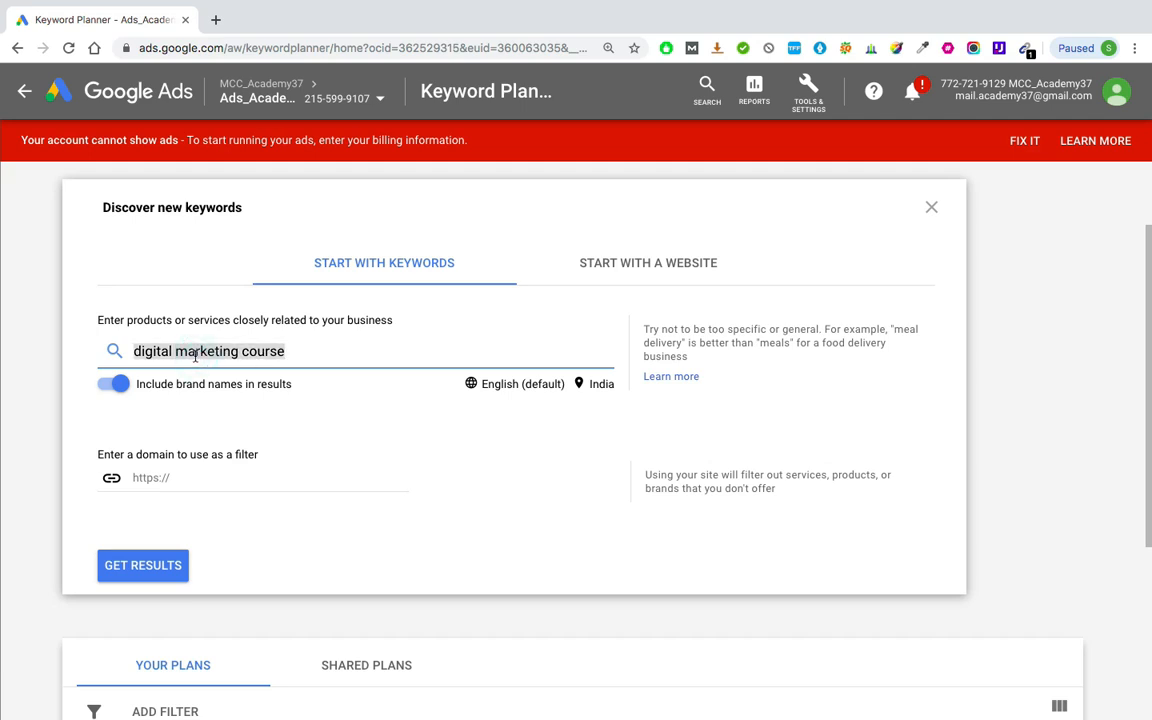
{"action": "type", "text": "home loan"}
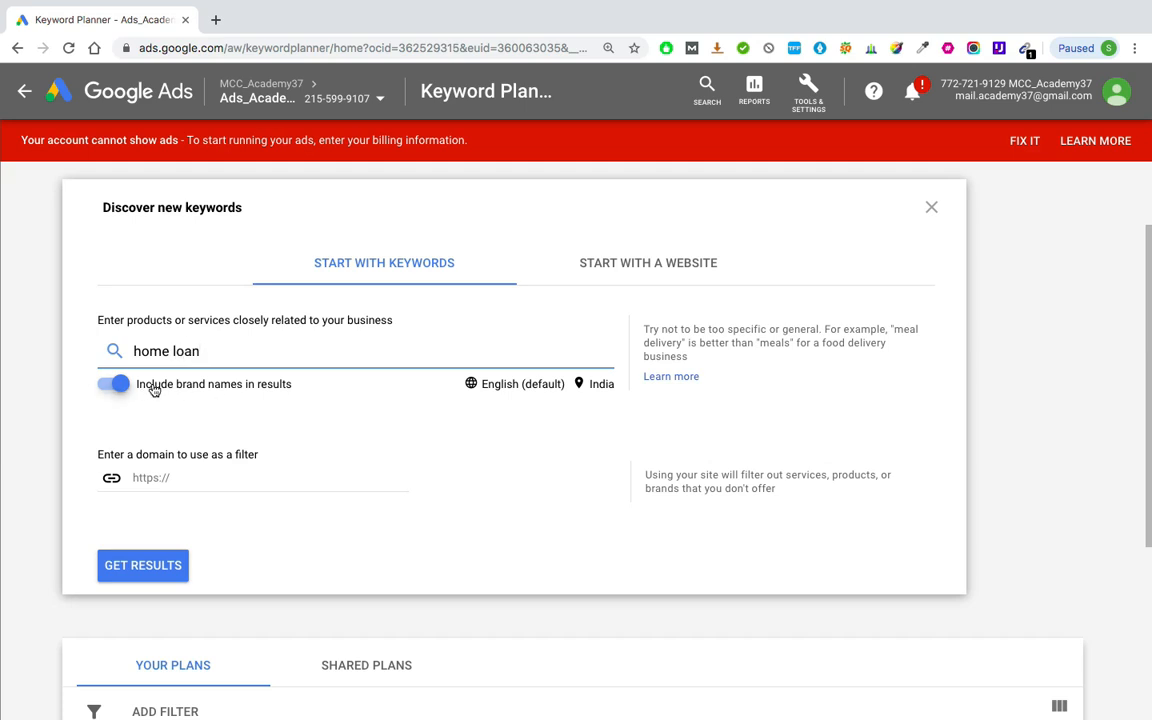
{"action": "scroll", "coordinate": [211, 400], "scroll_direction": "down", "scroll_amount": 3}
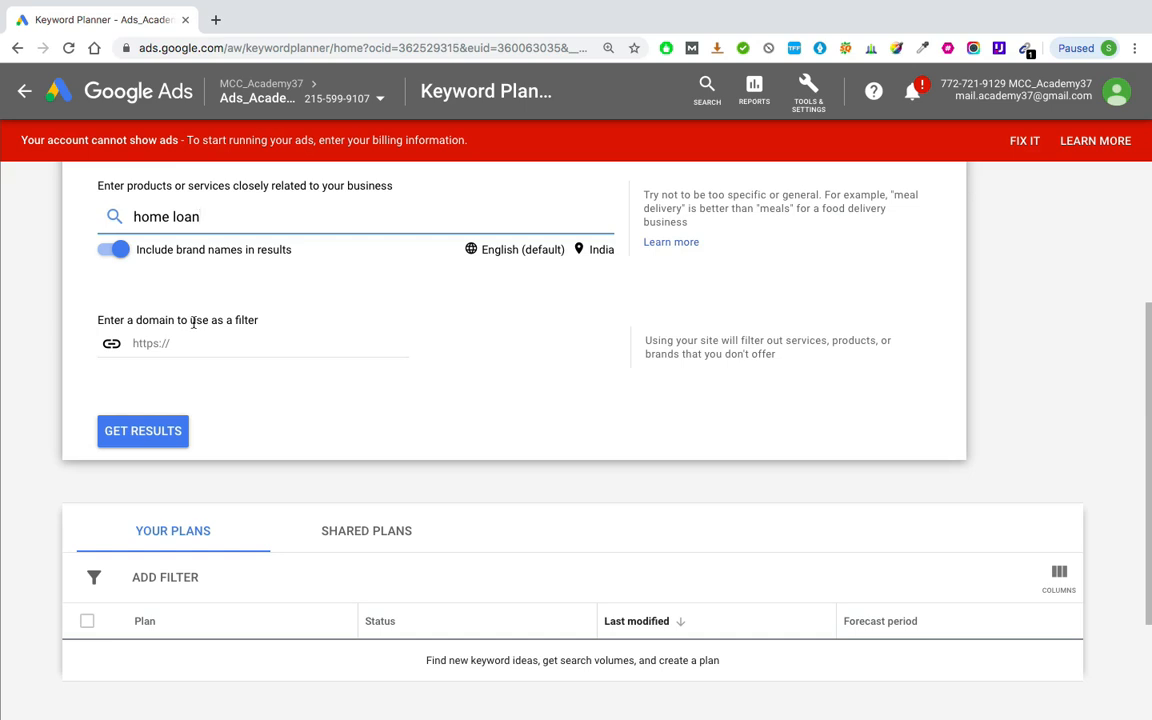
{"action": "scroll", "coordinate": [193, 322], "scroll_direction": "up", "scroll_amount": 1}
{"action": "triple_click", "coordinate": [193, 272]}
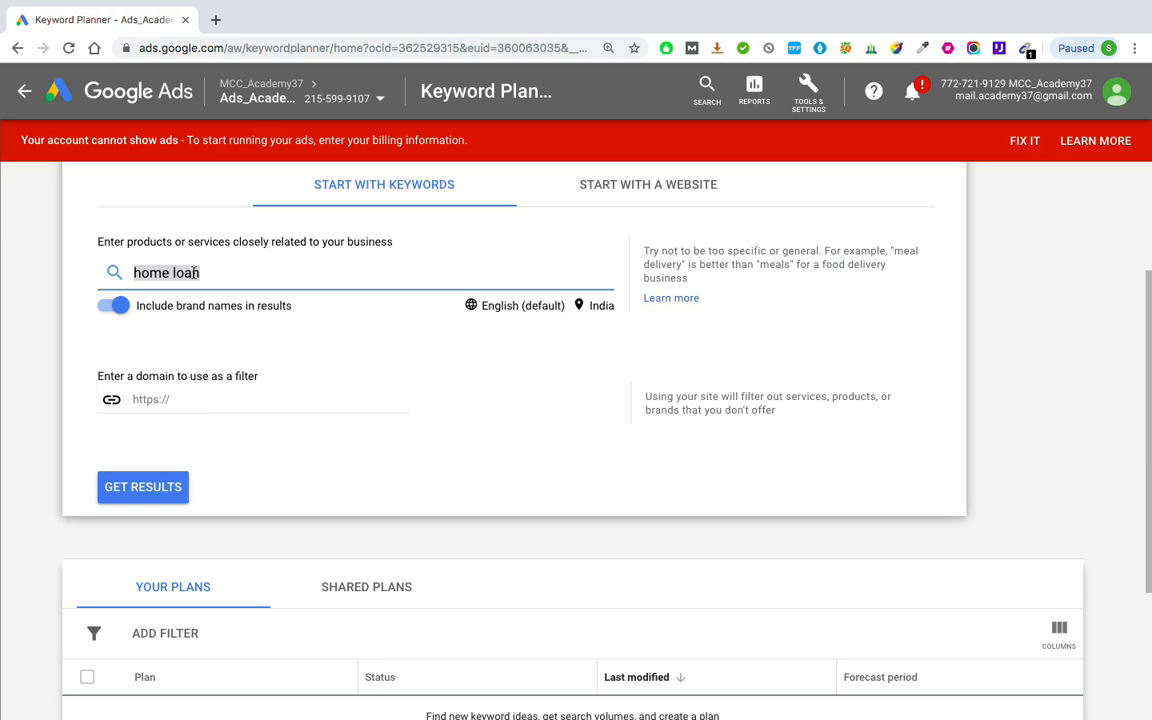
Open the website forxarind.com in a new browser tab
{"action": "key", "text": "super+t"}
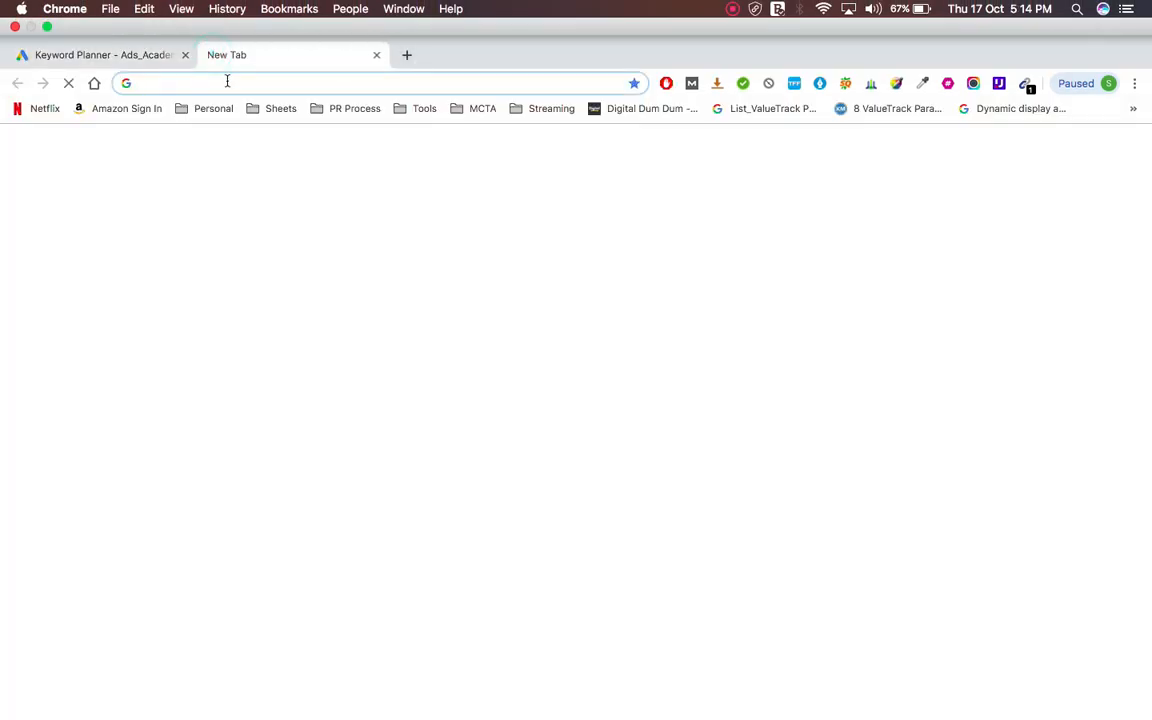
{"action": "type", "text": "forxarind.com"}
{"action": "key", "text": "Return"}
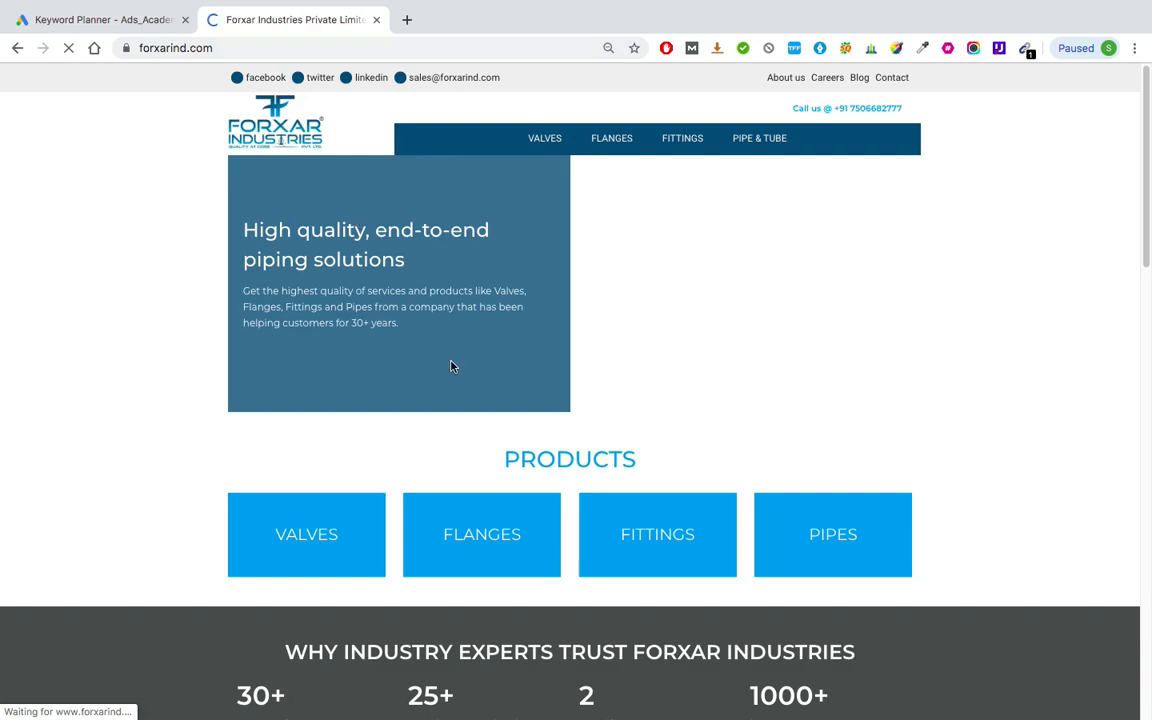
Look through the Forxar Industries homepage, its product categories and the list of valve types
{"action": "scroll", "coordinate": [450, 365], "scroll_direction": "down", "scroll_amount": 7}
{"action": "scroll", "coordinate": [453, 368], "scroll_direction": "down", "scroll_amount": 7}
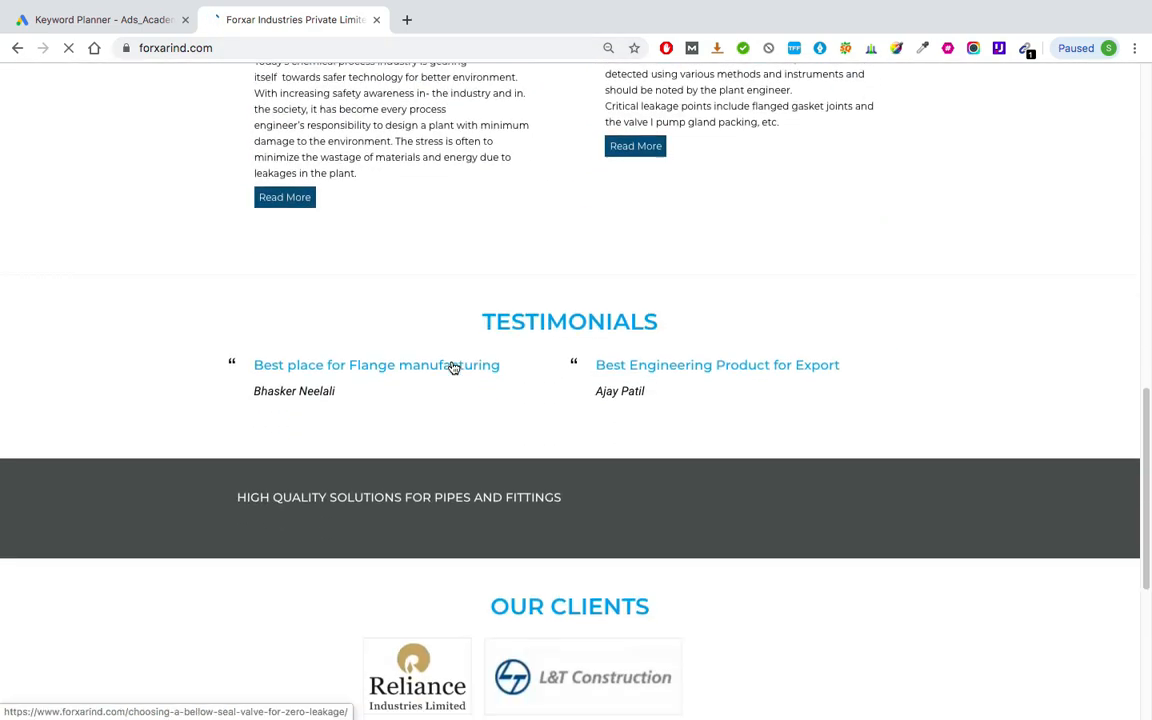
{"action": "scroll", "coordinate": [453, 368], "scroll_direction": "up", "scroll_amount": 10}
{"action": "scroll", "coordinate": [451, 364], "scroll_direction": "up", "scroll_amount": 3}
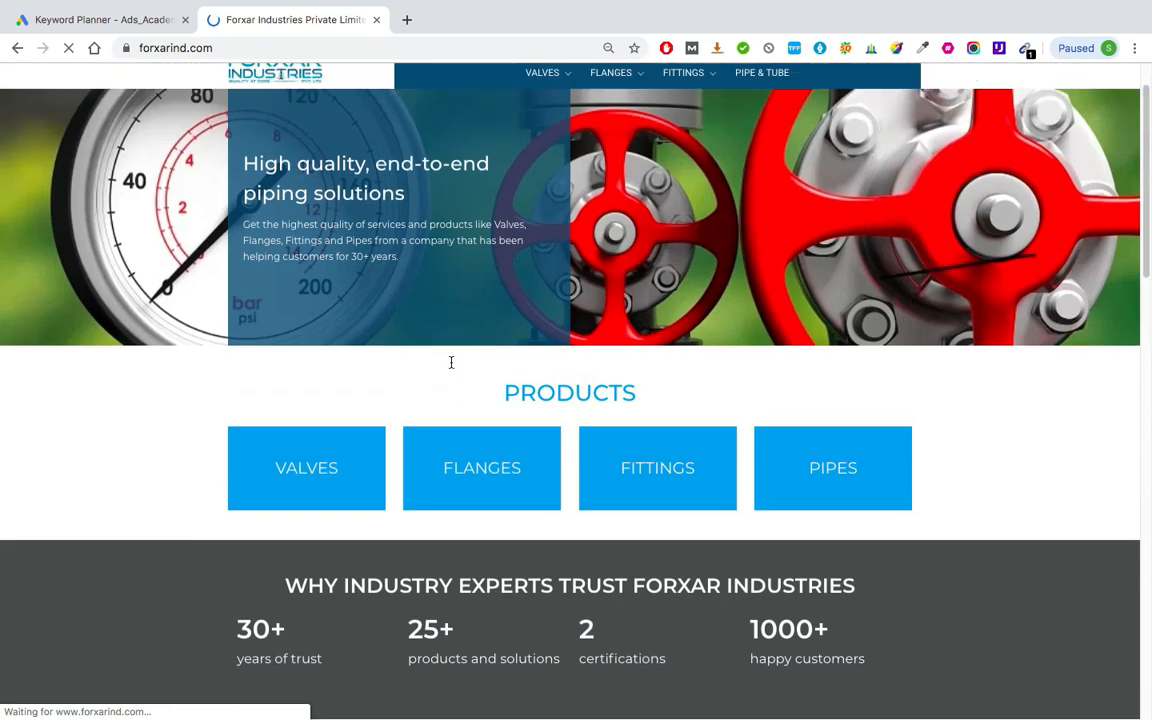
{"action": "scroll", "coordinate": [331, 326], "scroll_direction": "down", "scroll_amount": 1}
{"action": "scroll", "coordinate": [331, 326], "scroll_direction": "down", "scroll_amount": 1}
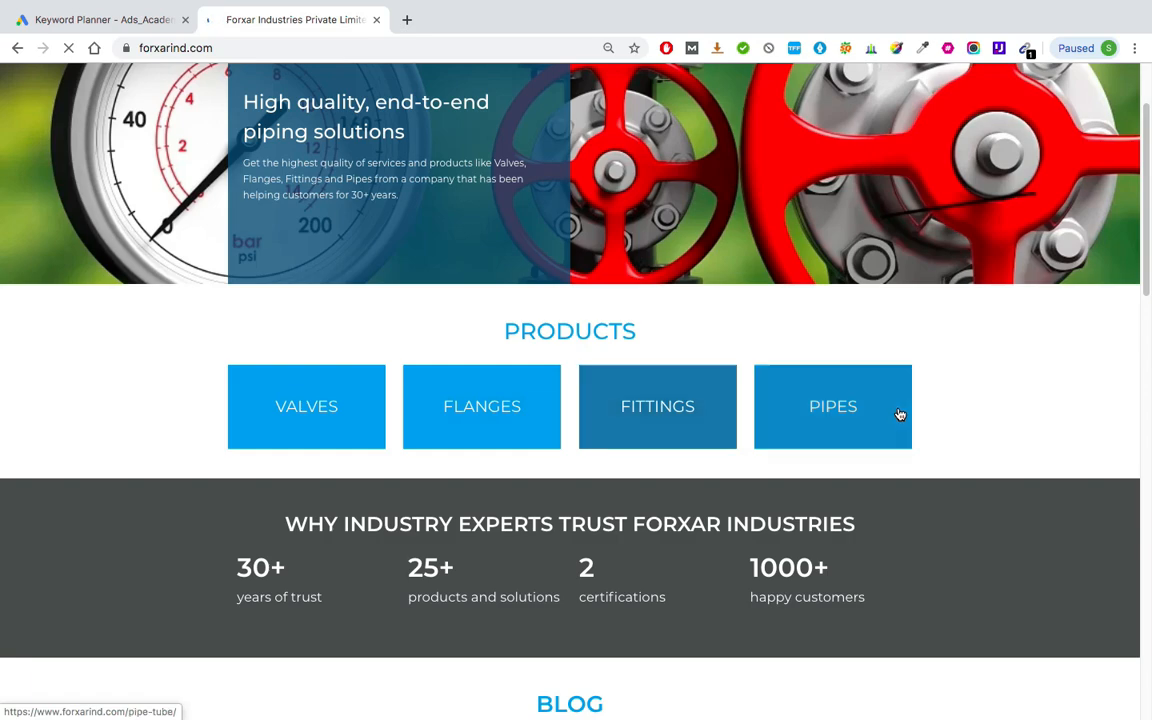
{"action": "scroll", "coordinate": [635, 327], "scroll_direction": "up", "scroll_amount": 2}
{"action": "mouse_move", "coordinate": [560, 139]}
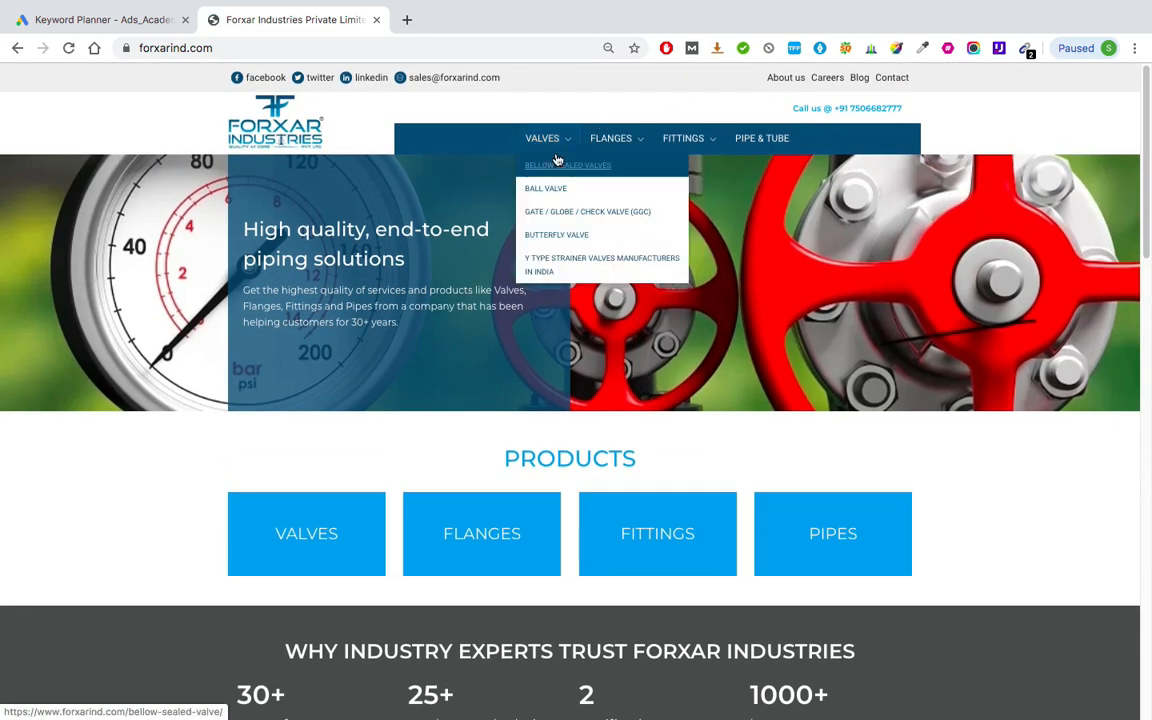
{"action": "scroll", "coordinate": [543, 145], "scroll_direction": "up", "scroll_amount": 5}
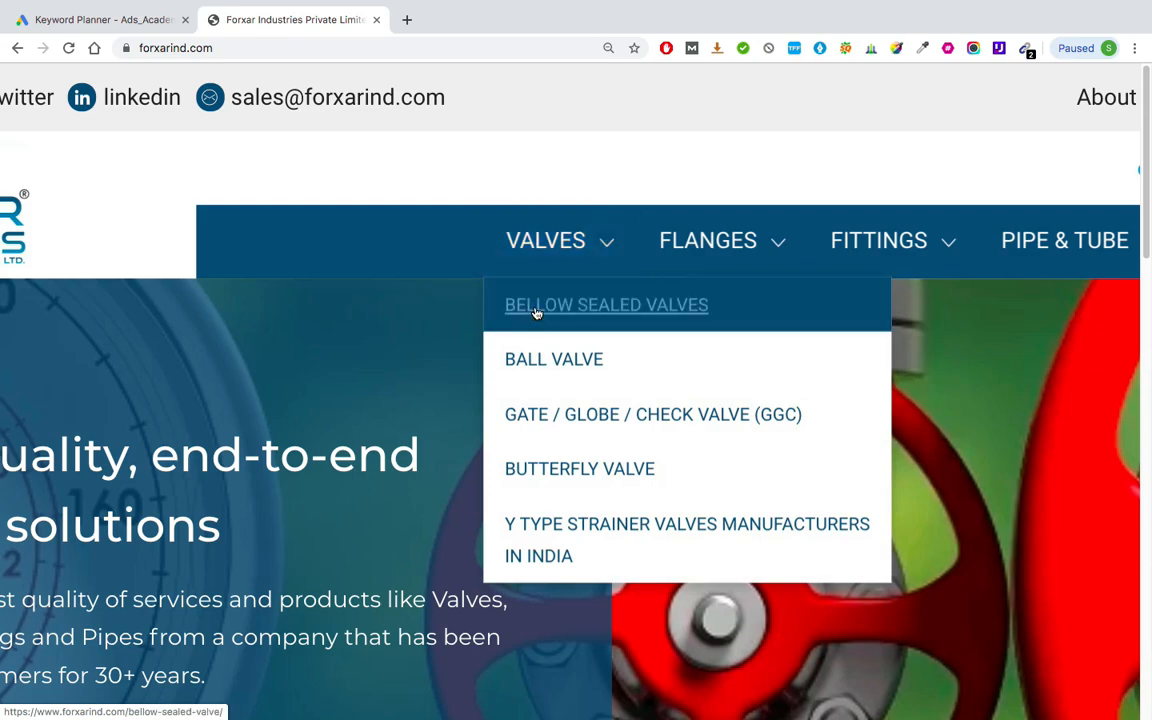
Open the Bellow Sealed Valves product page and examine its description, illustration and specifications
{"action": "left_click", "coordinate": [678, 314]}
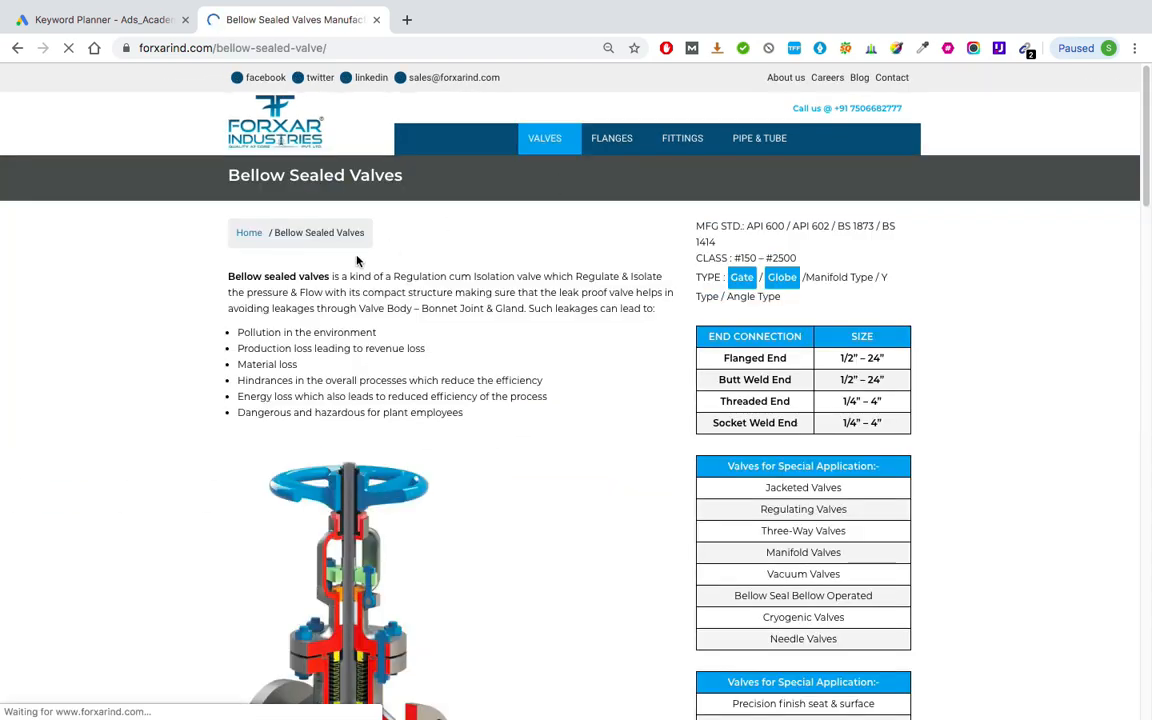
{"action": "scroll", "coordinate": [320, 229], "scroll_direction": "up", "scroll_amount": 5}
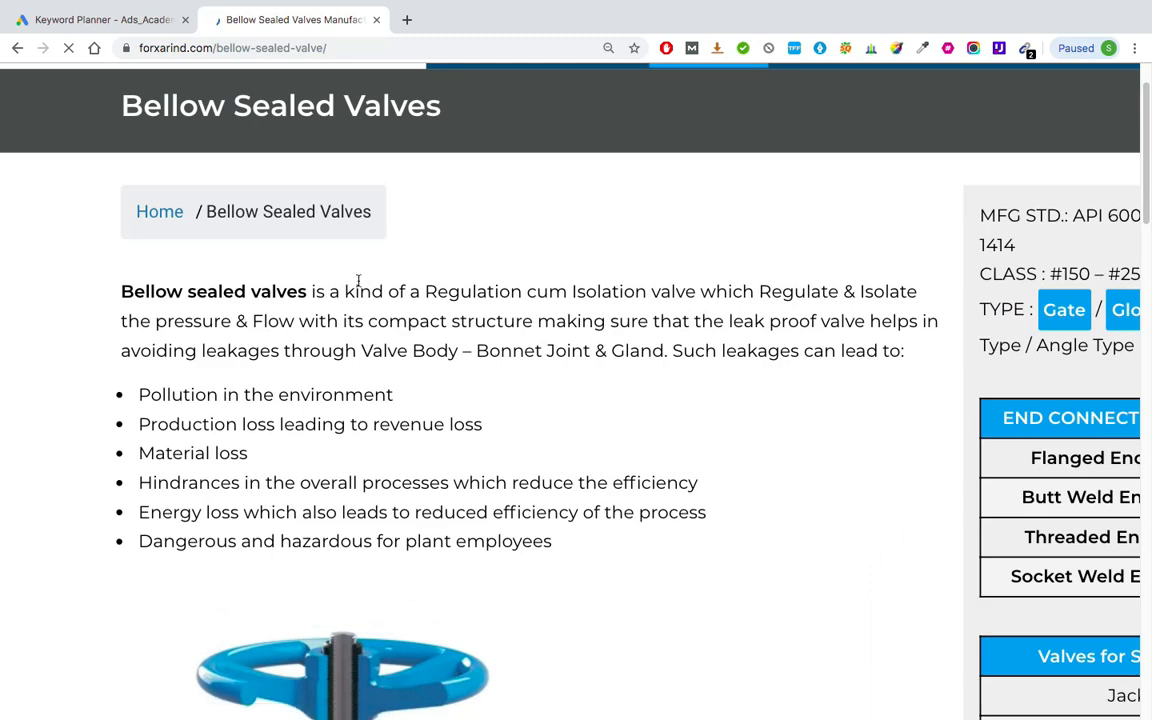
{"action": "scroll", "coordinate": [357, 286], "scroll_direction": "down", "scroll_amount": 2}
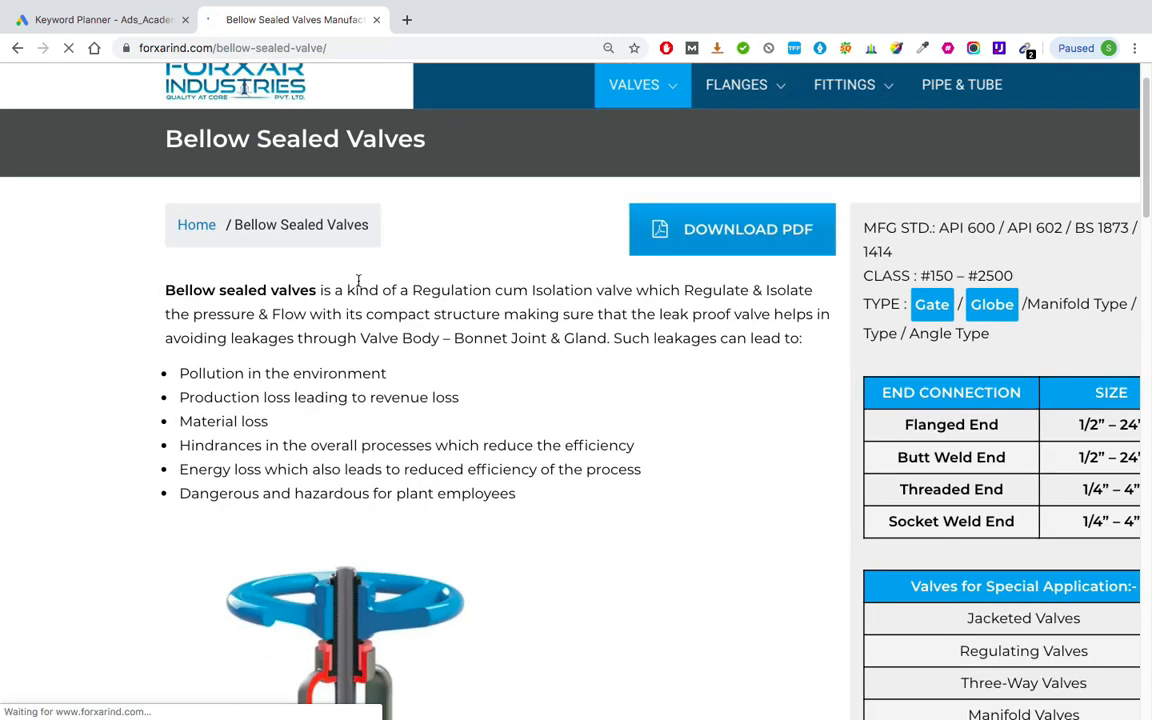
{"action": "triple_click", "coordinate": [258, 292]}
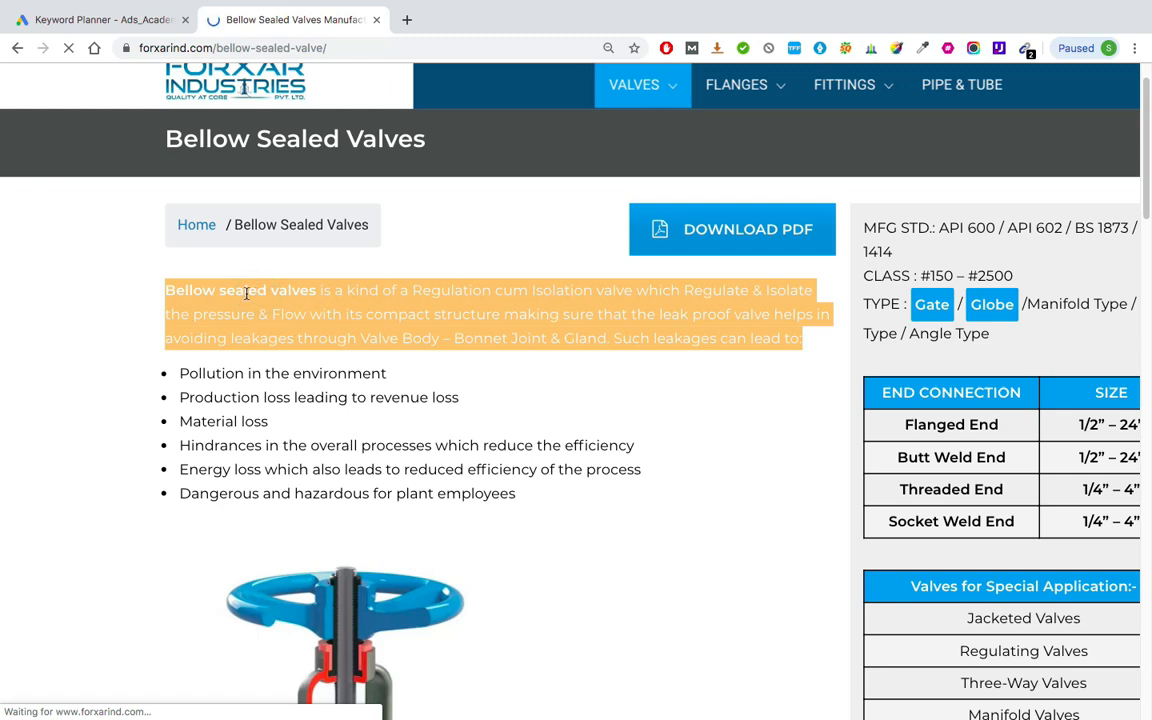
{"action": "double_click", "coordinate": [246, 292]}
{"action": "scroll", "coordinate": [246, 292], "scroll_direction": "down", "scroll_amount": 7}
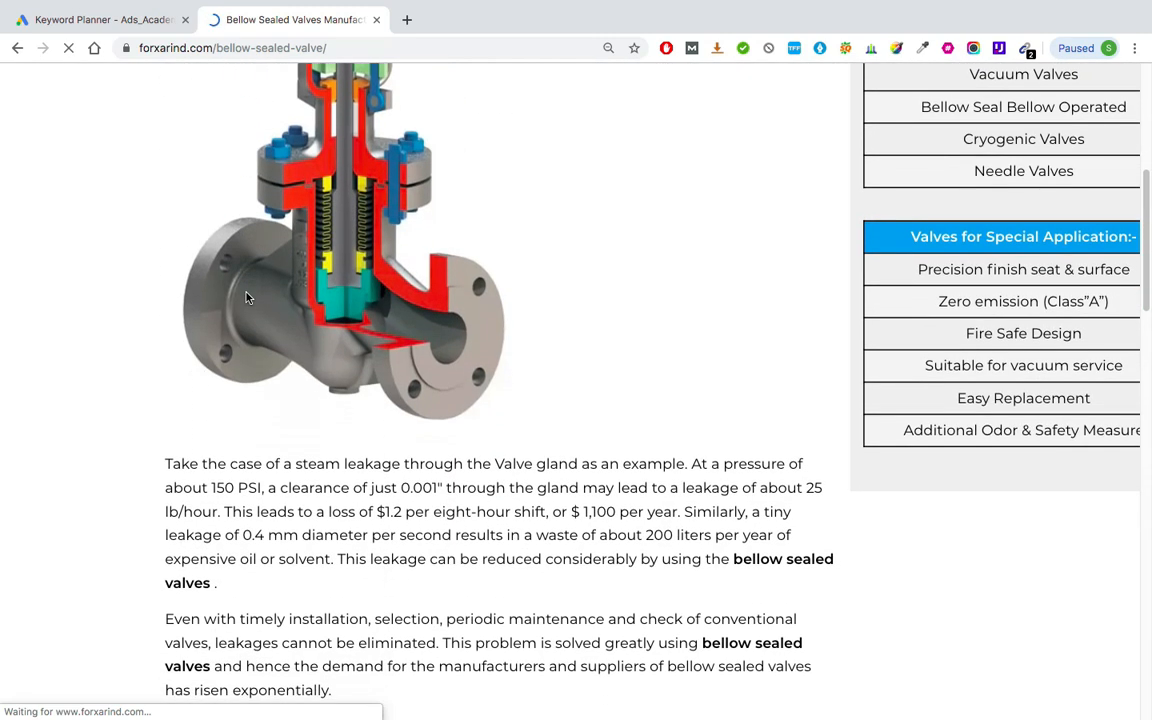
{"action": "key", "text": "super+minus"}
{"action": "key", "text": "super+minus"}
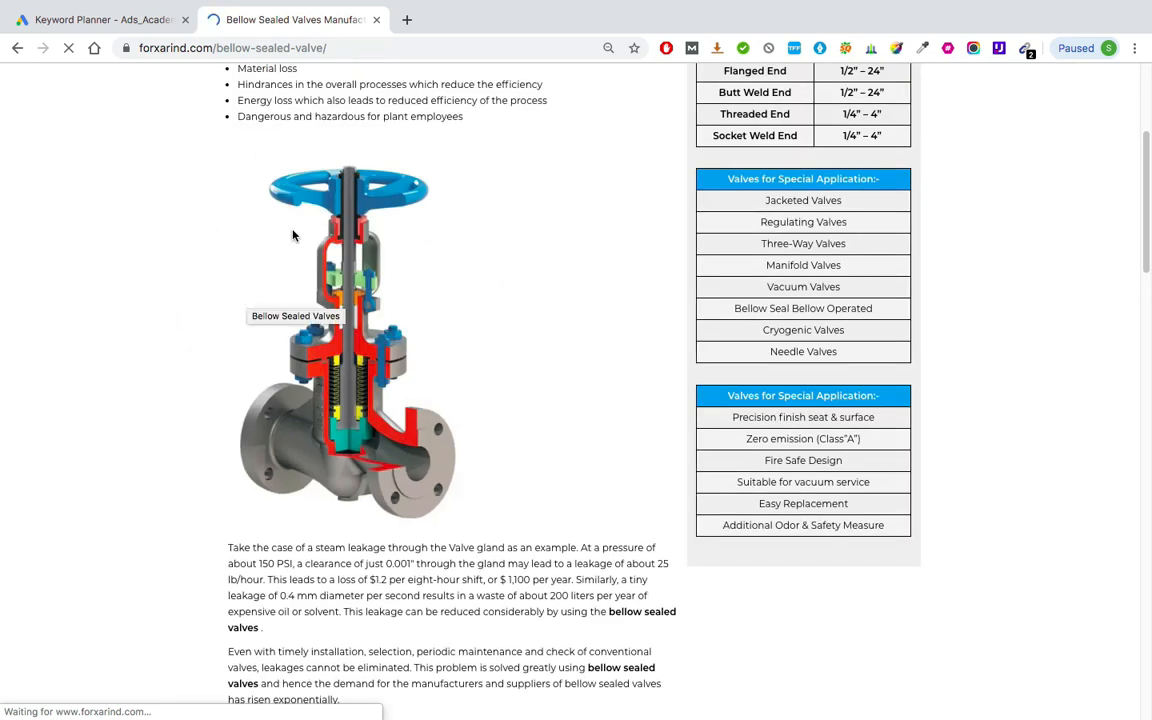
Review the introductory text of the Bellow Sealed Valves page and select the page's web address
{"action": "scroll", "coordinate": [268, 200], "scroll_direction": "up", "scroll_amount": 3}
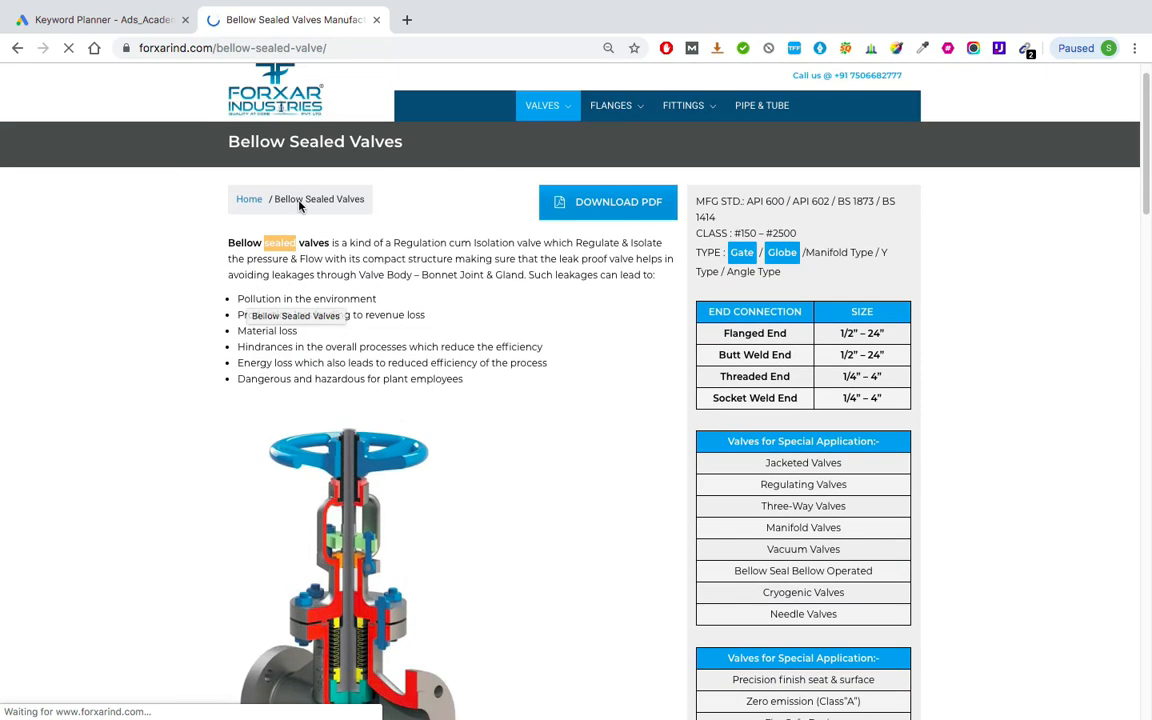
{"action": "left_click", "coordinate": [147, 22]}
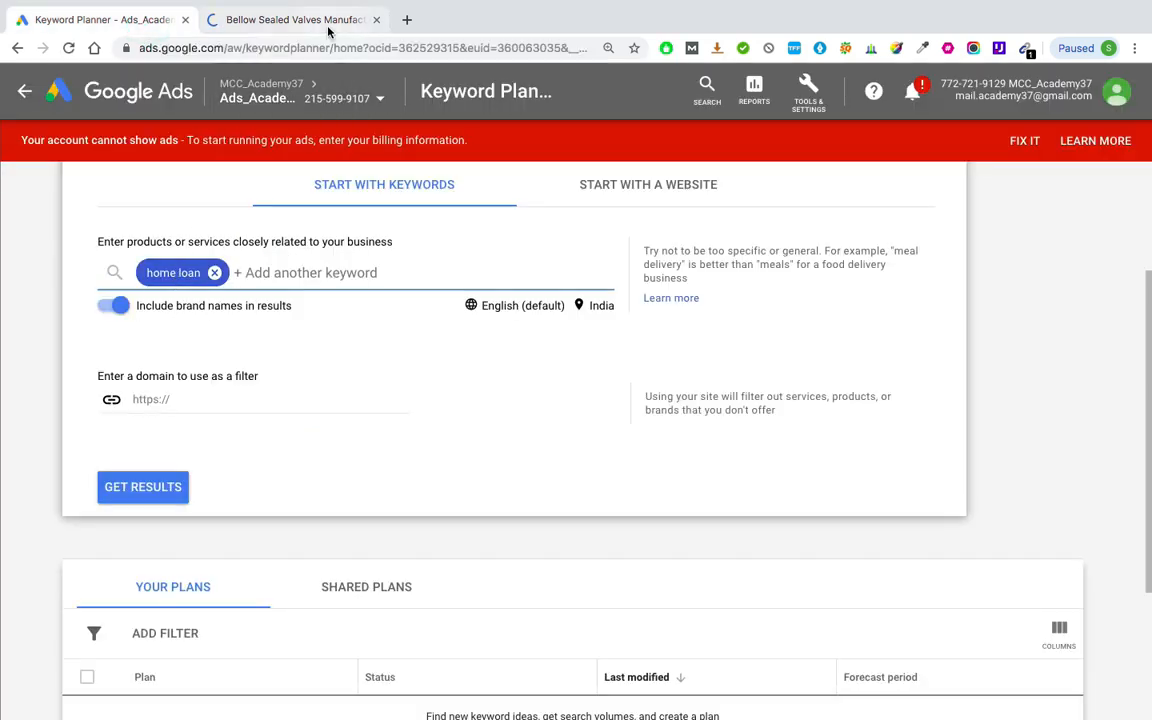
{"action": "left_click", "coordinate": [294, 22]}
{"action": "triple_click", "coordinate": [282, 251]}
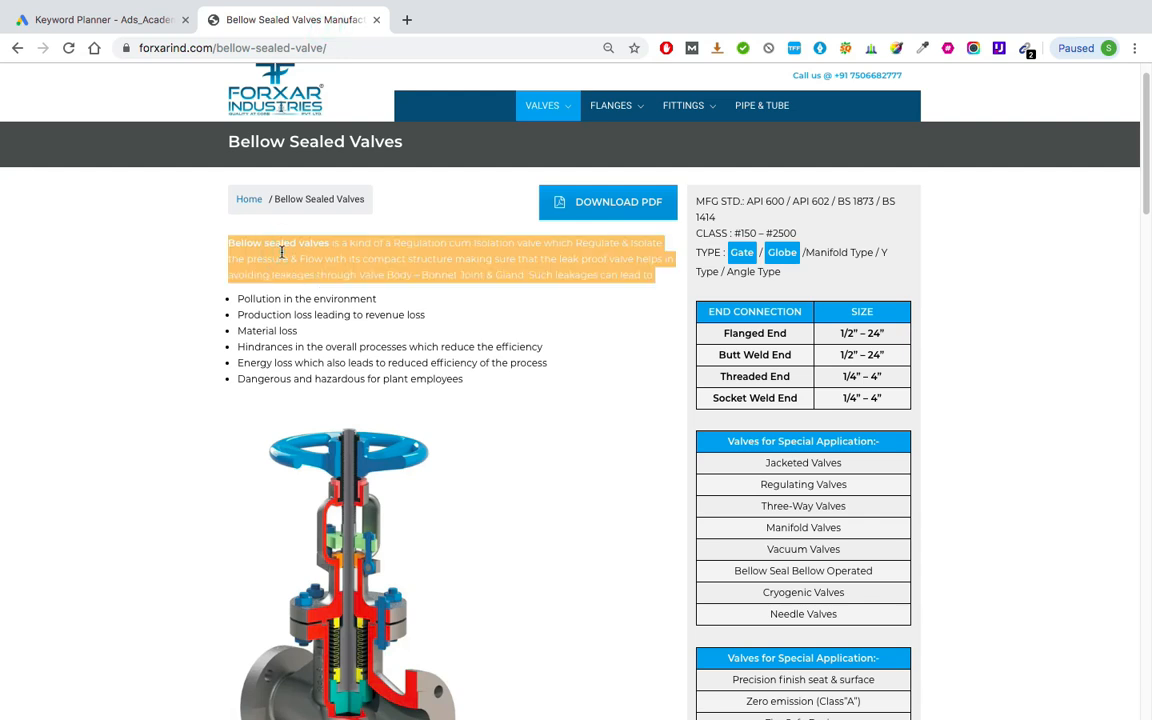
{"action": "left_click", "coordinate": [258, 242]}
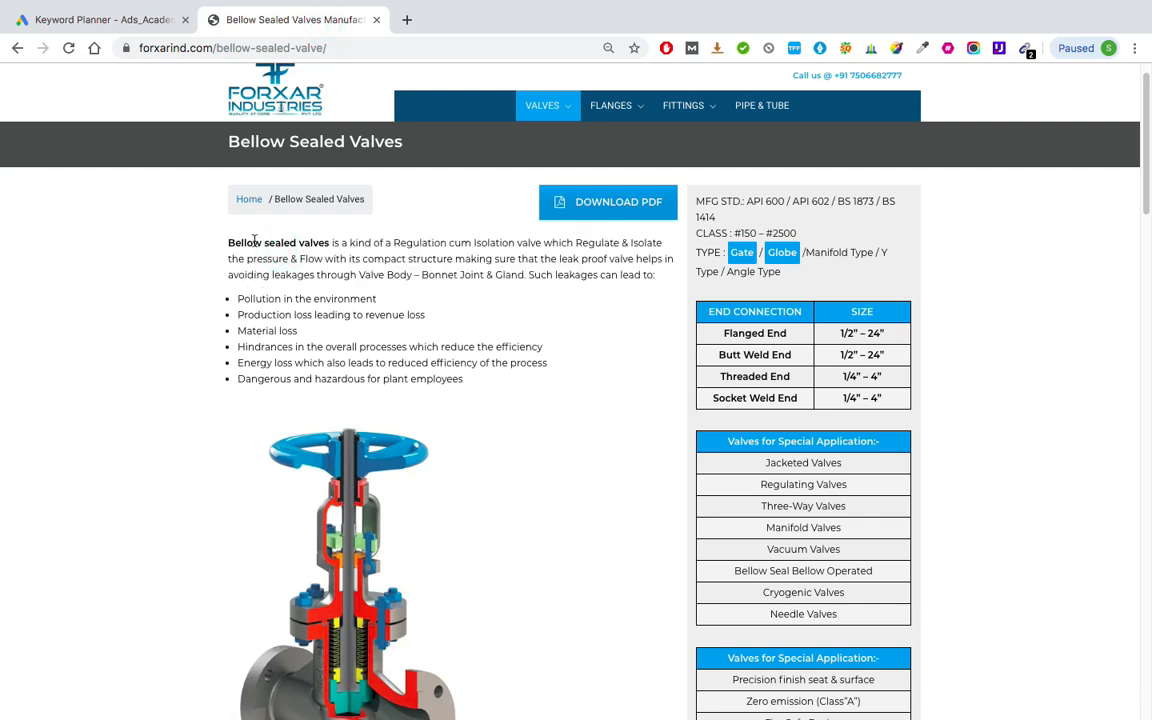
{"action": "left_click", "coordinate": [345, 46]}
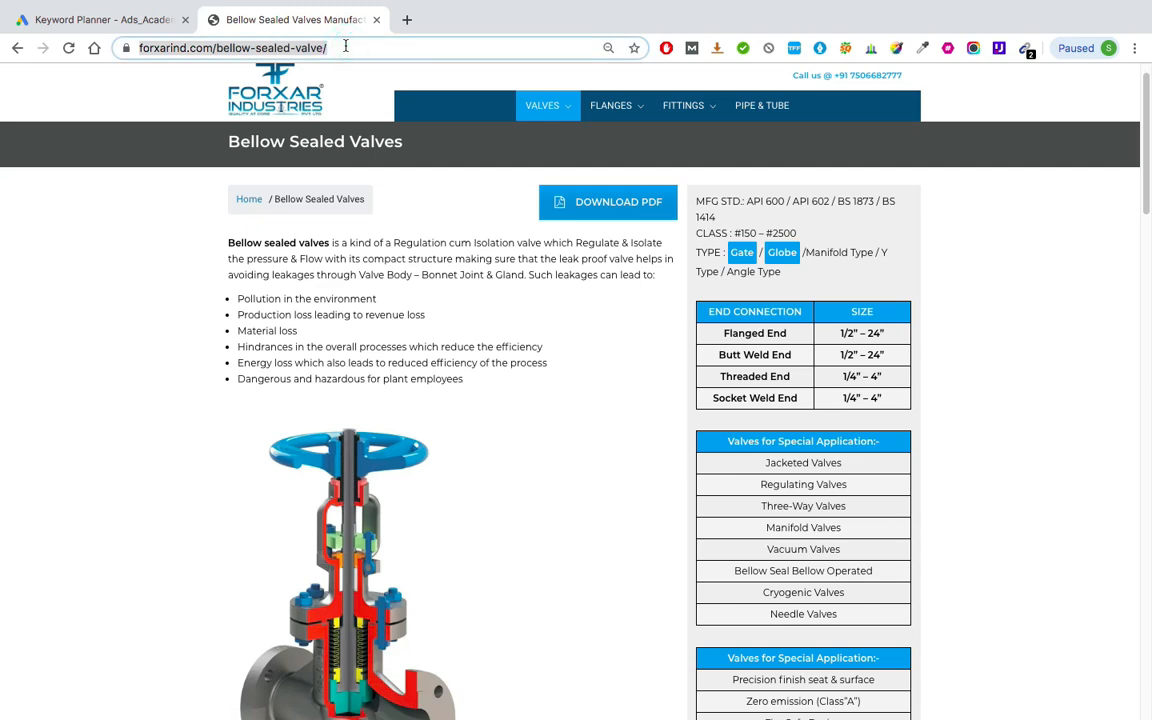
{"action": "key", "text": "ctrl+plus"}
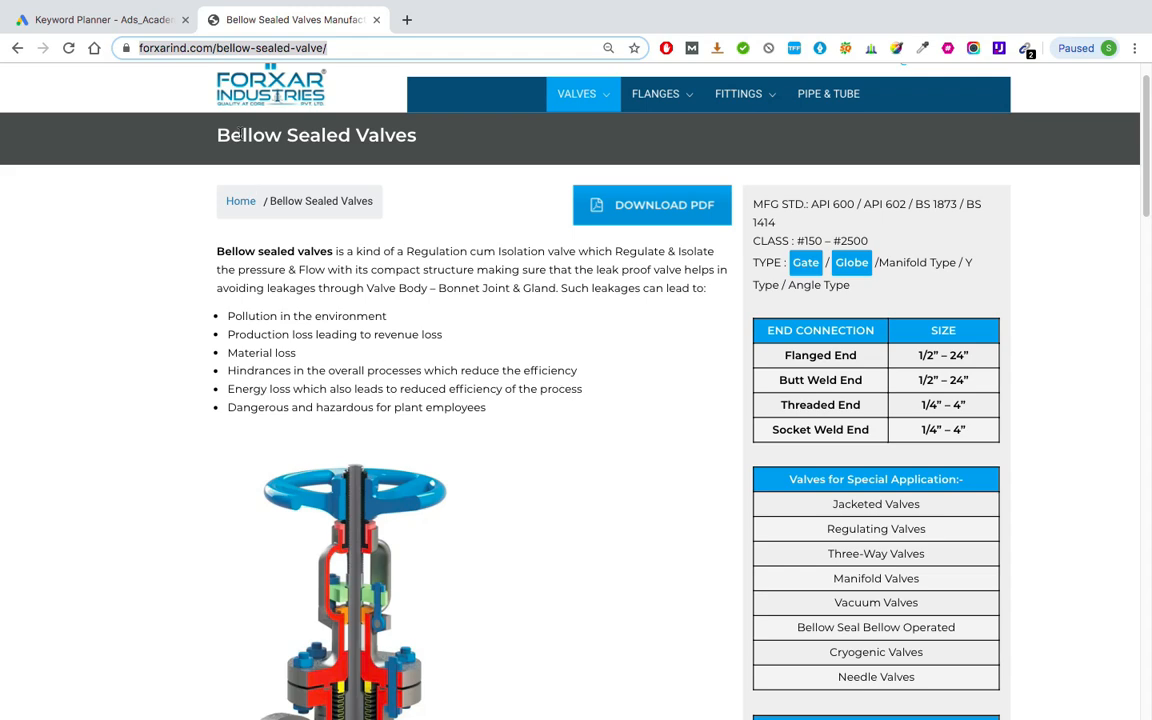
Check the Keyword Planner's domain filter field, and look over the illustration and specifications on the Bellow Sealed Valves page
{"action": "left_click", "coordinate": [159, 20]}
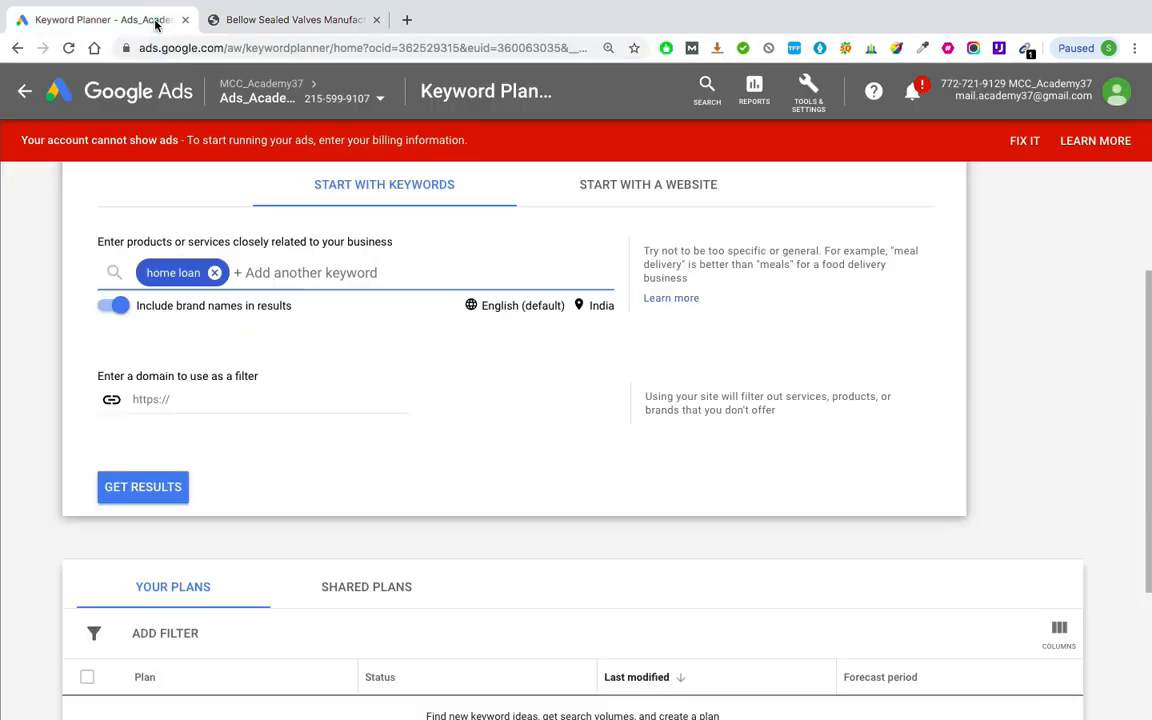
{"action": "left_click", "coordinate": [157, 399]}
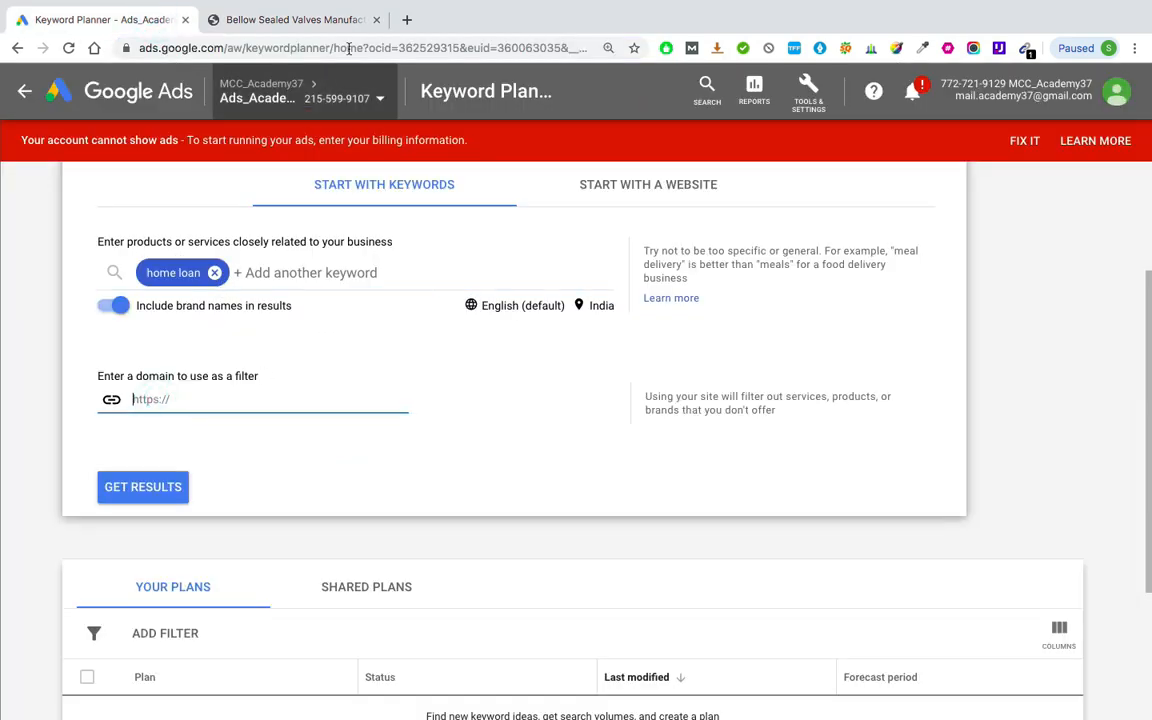
{"action": "left_click", "coordinate": [333, 19]}
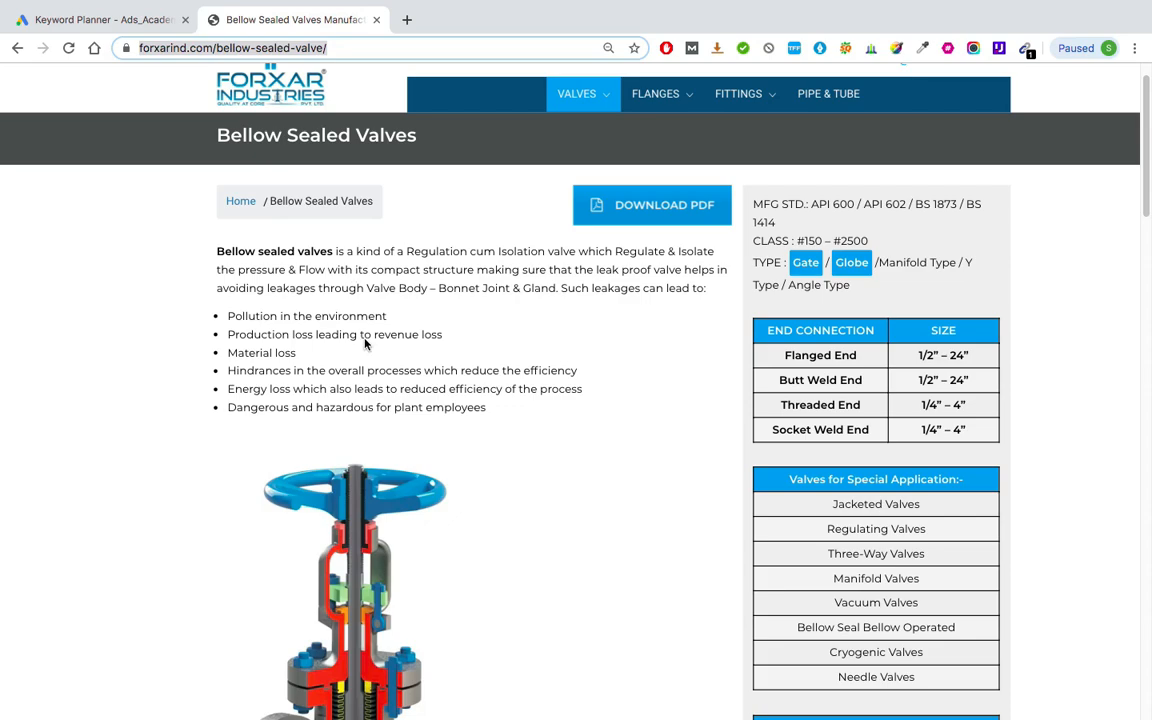
{"action": "scroll", "coordinate": [366, 345], "scroll_direction": "down", "scroll_amount": 5}
{"action": "scroll", "coordinate": [366, 345], "scroll_direction": "down", "scroll_amount": 4}
{"action": "scroll", "coordinate": [400, 342], "scroll_direction": "up", "scroll_amount": 4}
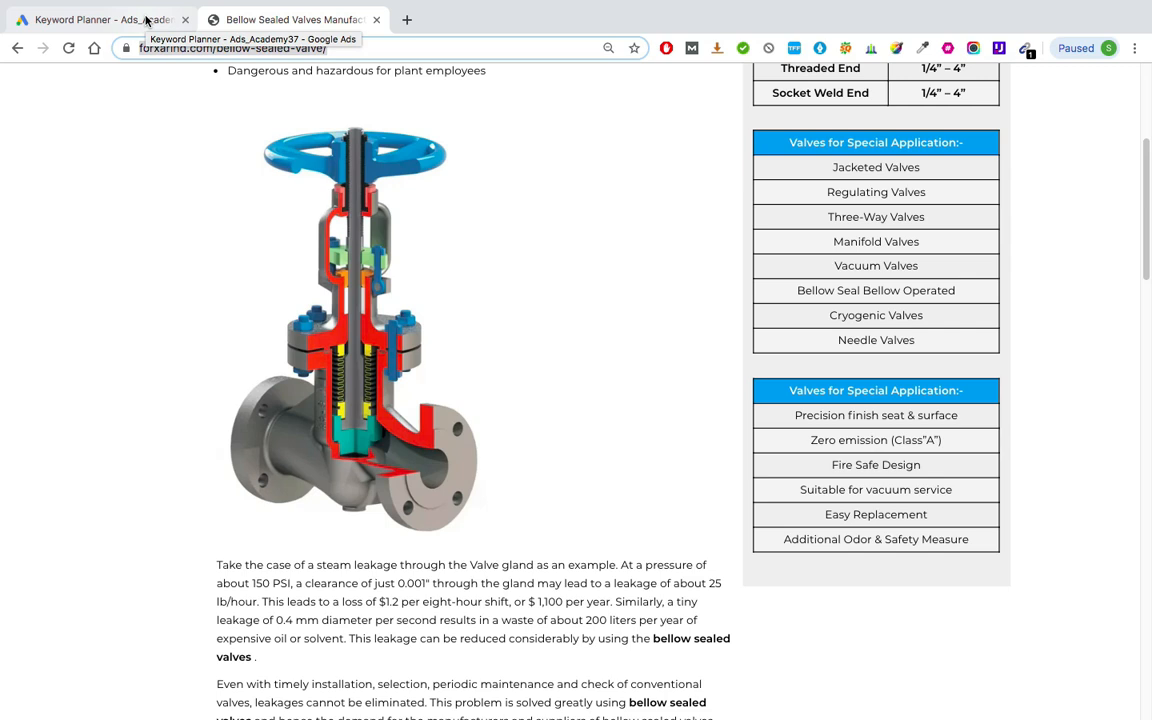
Return to Keyword Planner and get the keyword results for "home loan", leaving the domain filter empty
{"action": "left_click", "coordinate": [145, 19]}
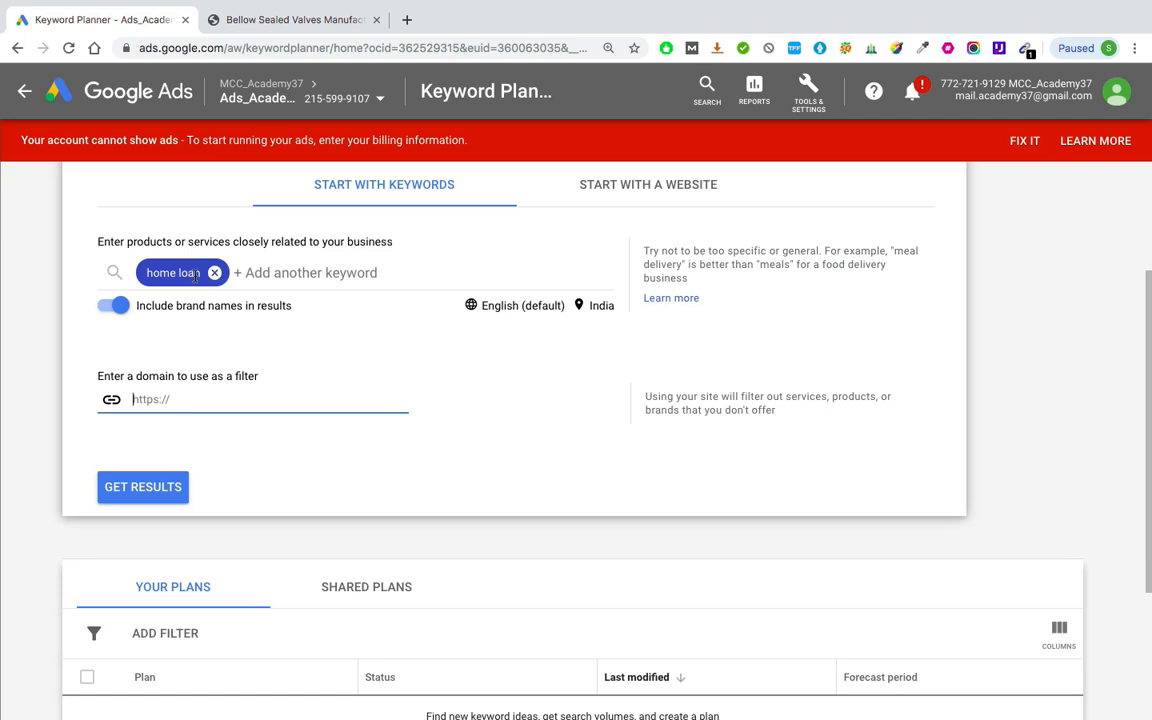
{"action": "left_click", "coordinate": [158, 398]}
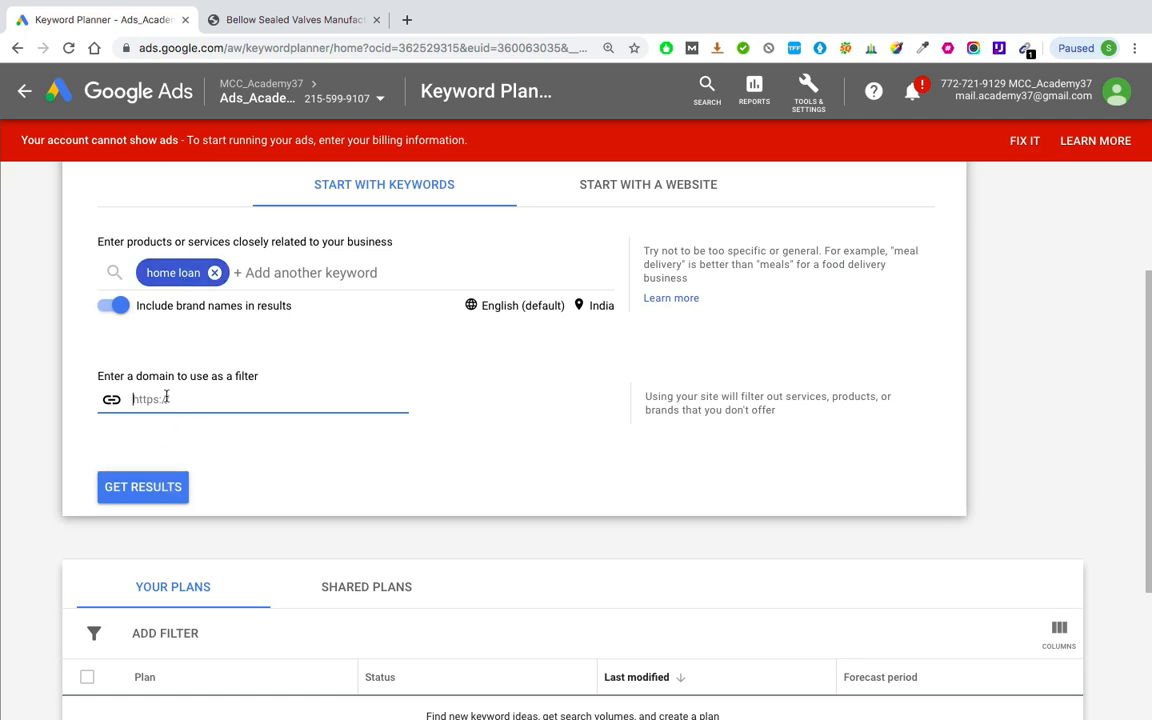
{"action": "left_click", "coordinate": [136, 488]}
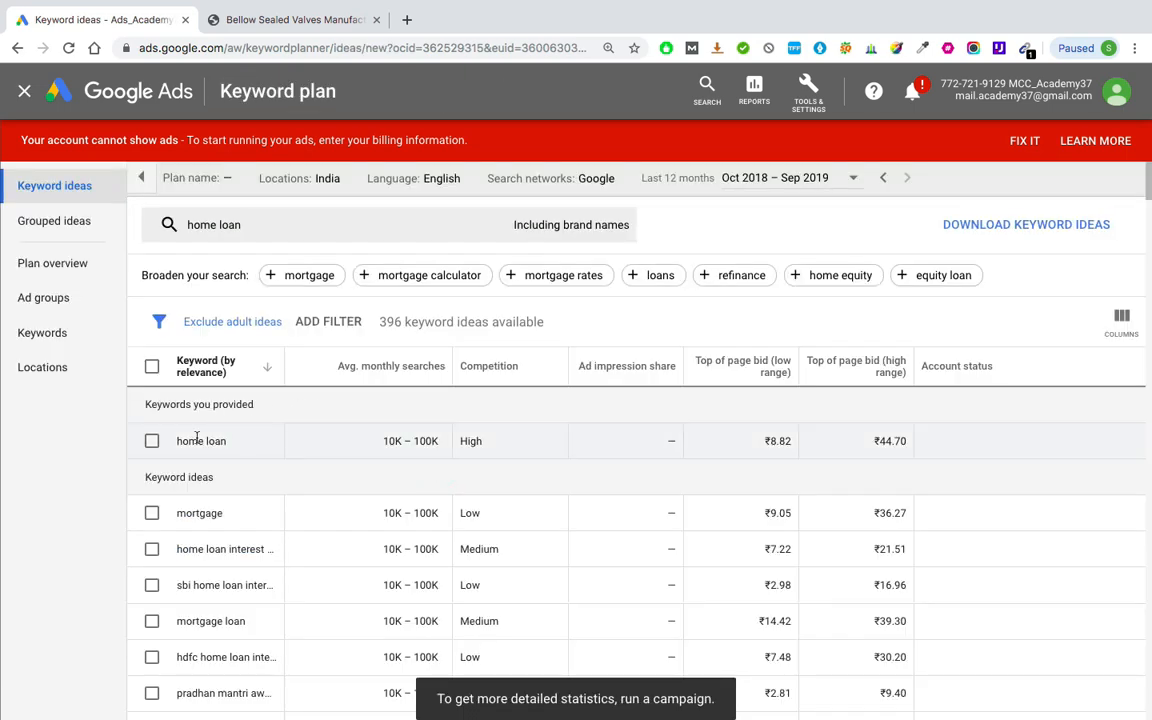
Examine the "home loan" keyword ideas with their average monthly searches, competition and low and high top-of-page bids
{"action": "scroll", "coordinate": [180, 594], "scroll_direction": "down", "scroll_amount": 2}
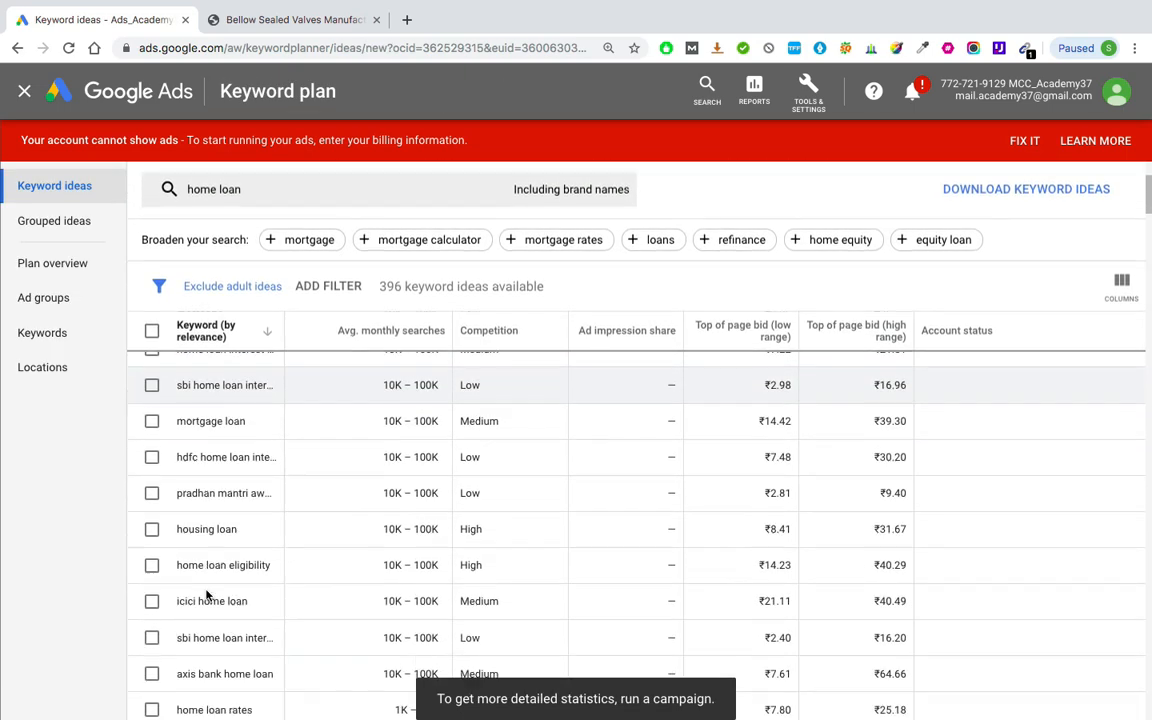
{"action": "scroll", "coordinate": [214, 616], "scroll_direction": "up", "scroll_amount": 3}
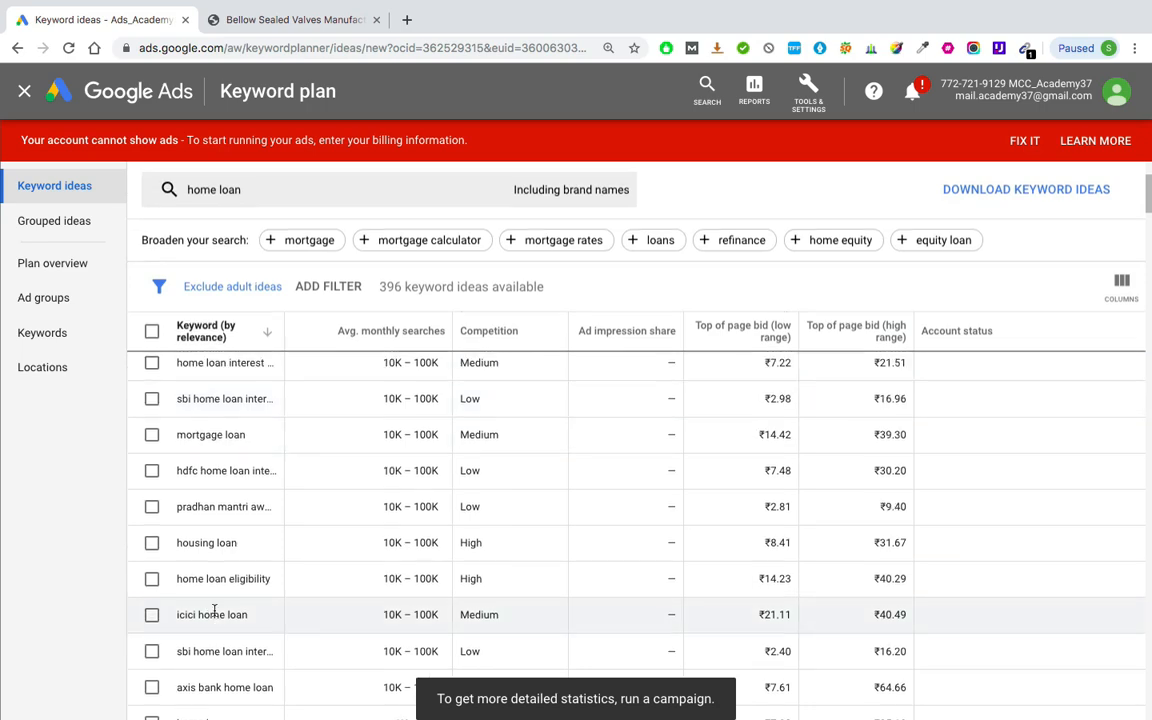
{"action": "left_click", "coordinate": [414, 376]}
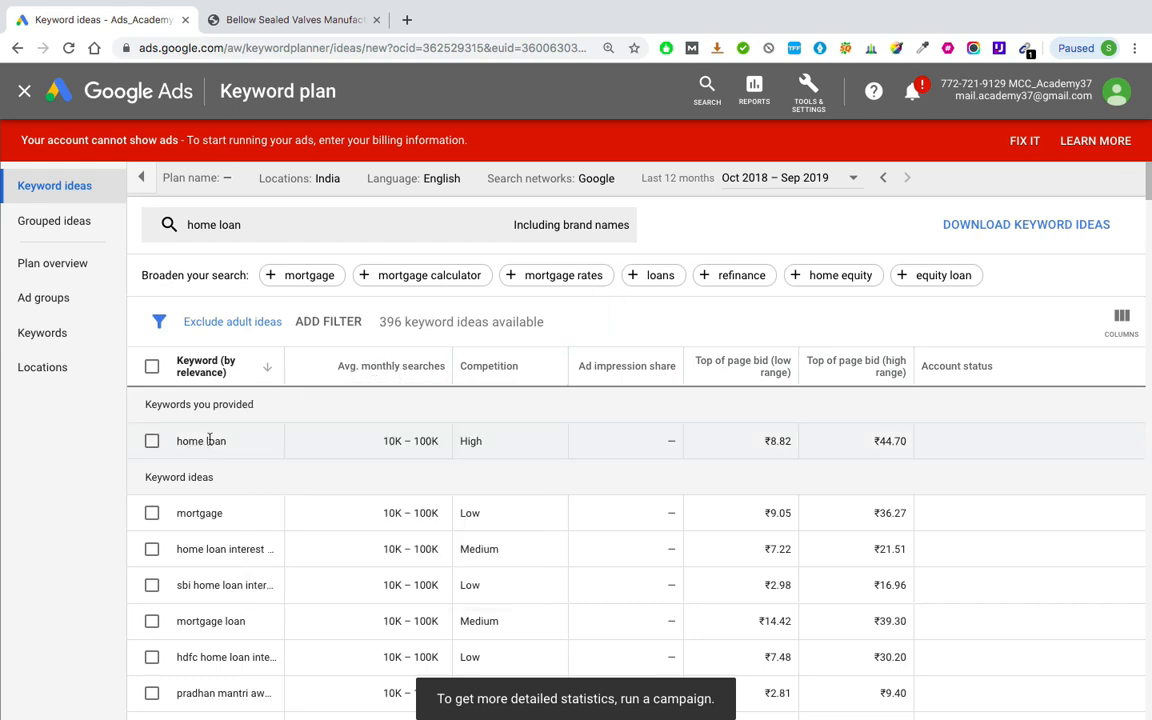
{"action": "mouse_move", "coordinate": [502, 376]}
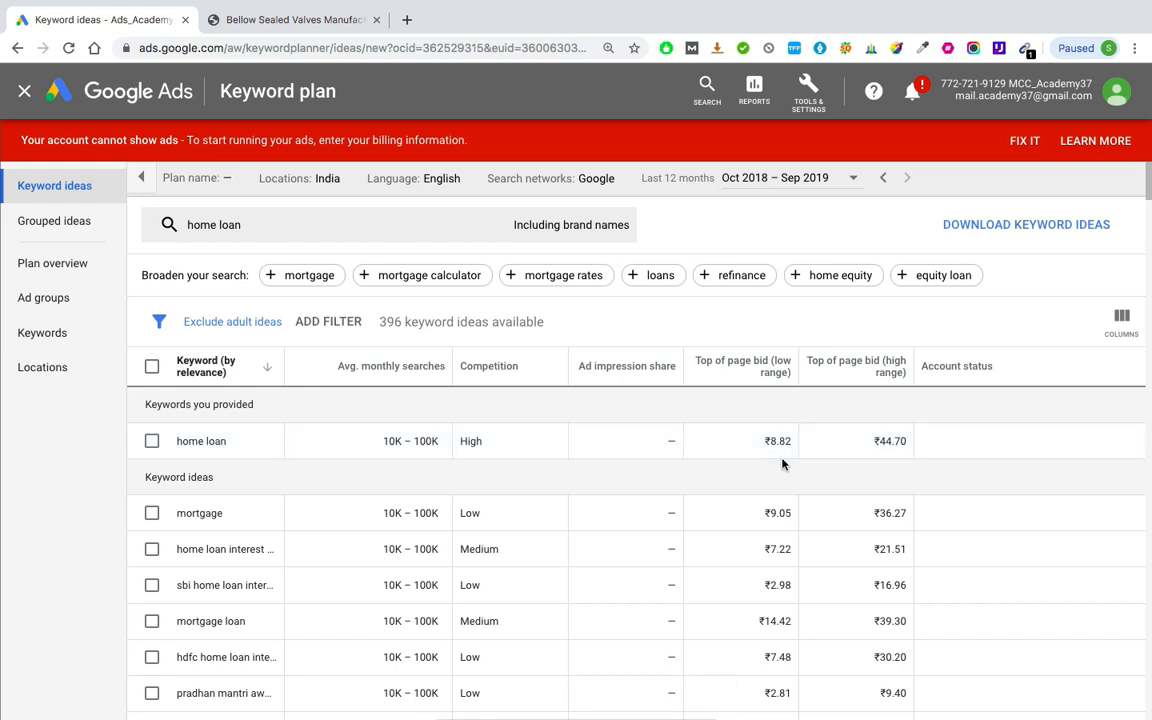
{"action": "scroll", "coordinate": [805, 440], "scroll_direction": "down", "scroll_amount": 3}
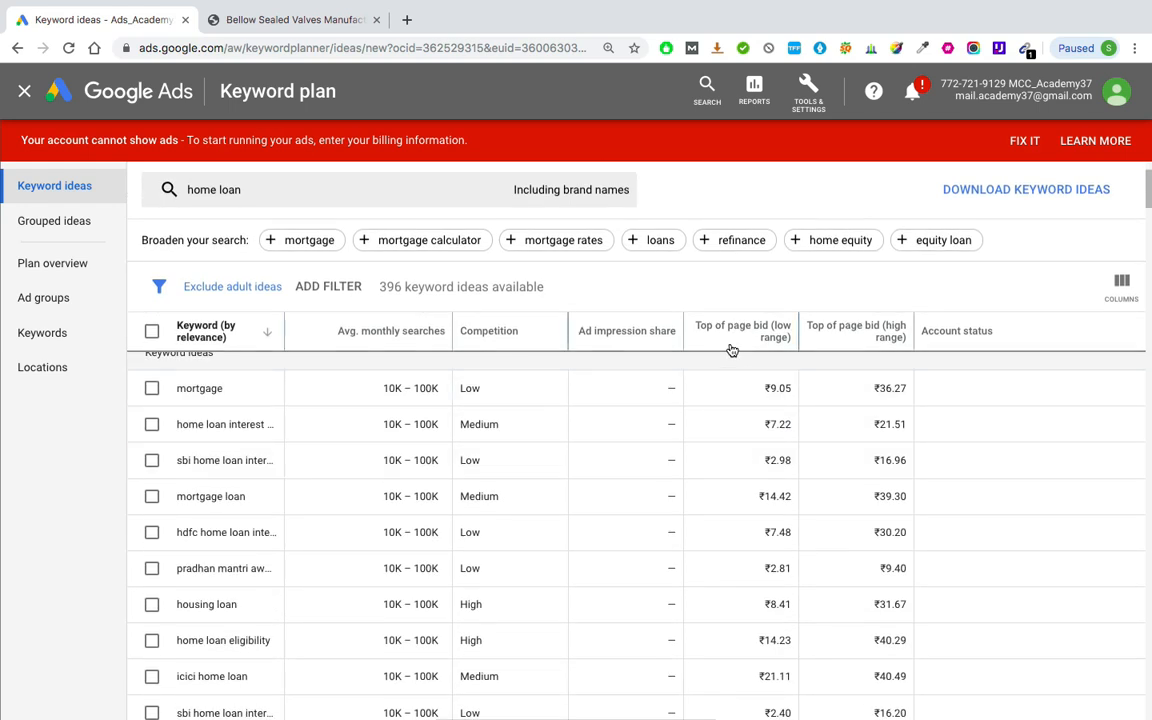
{"action": "mouse_move", "coordinate": [773, 343]}
{"action": "mouse_move", "coordinate": [880, 325]}
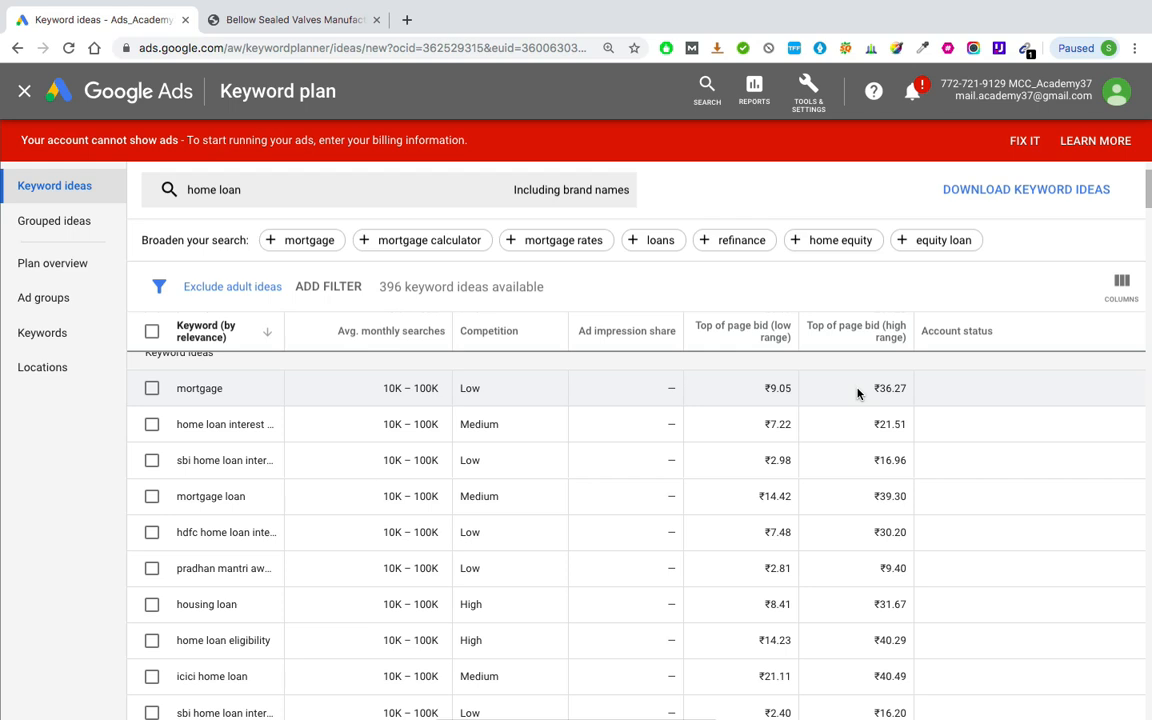
{"action": "scroll", "coordinate": [843, 195], "scroll_direction": "up", "scroll_amount": 3}
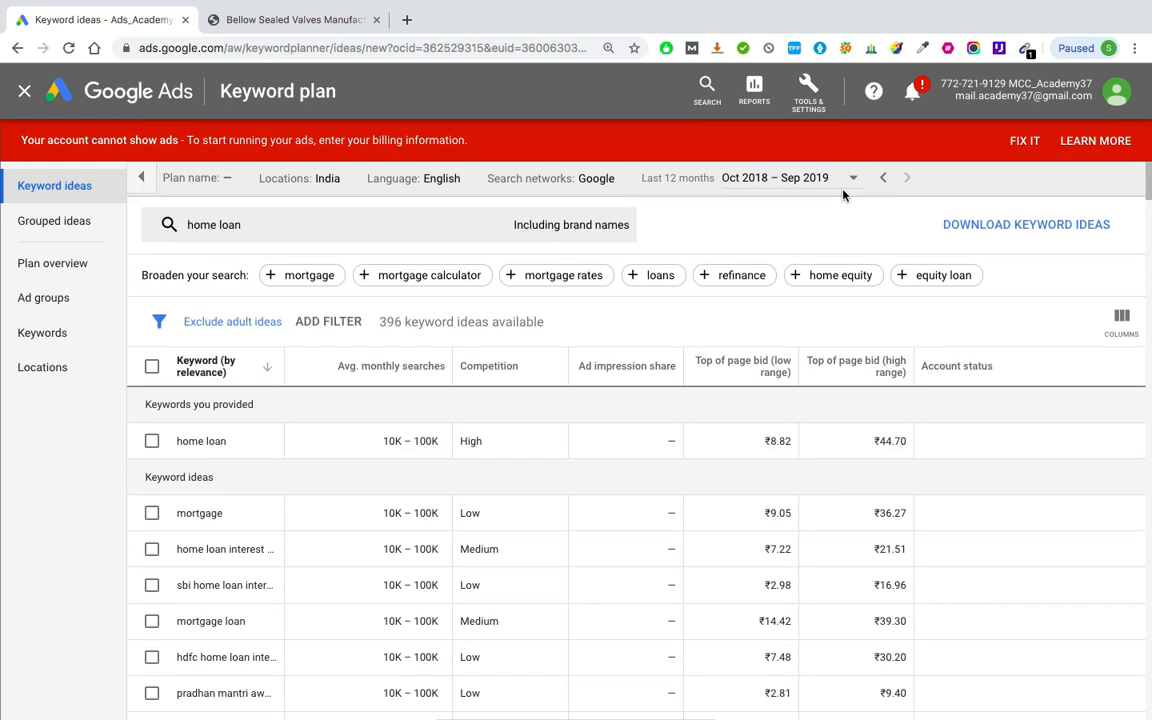
Examine the plan's date range, search network, language and location settings, and the average monthly searches for "home loan"
{"action": "scroll", "coordinate": [779, 176], "scroll_direction": "up", "scroll_amount": 5}
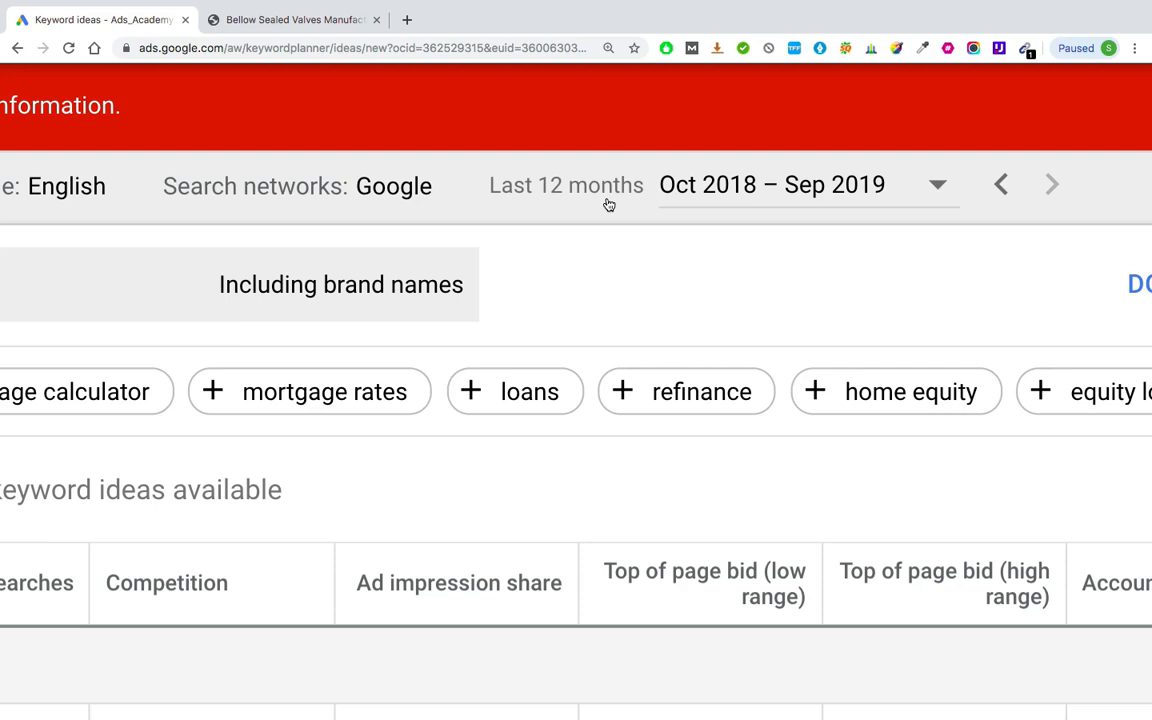
{"action": "scroll", "coordinate": [609, 205], "scroll_direction": "left", "scroll_amount": 5}
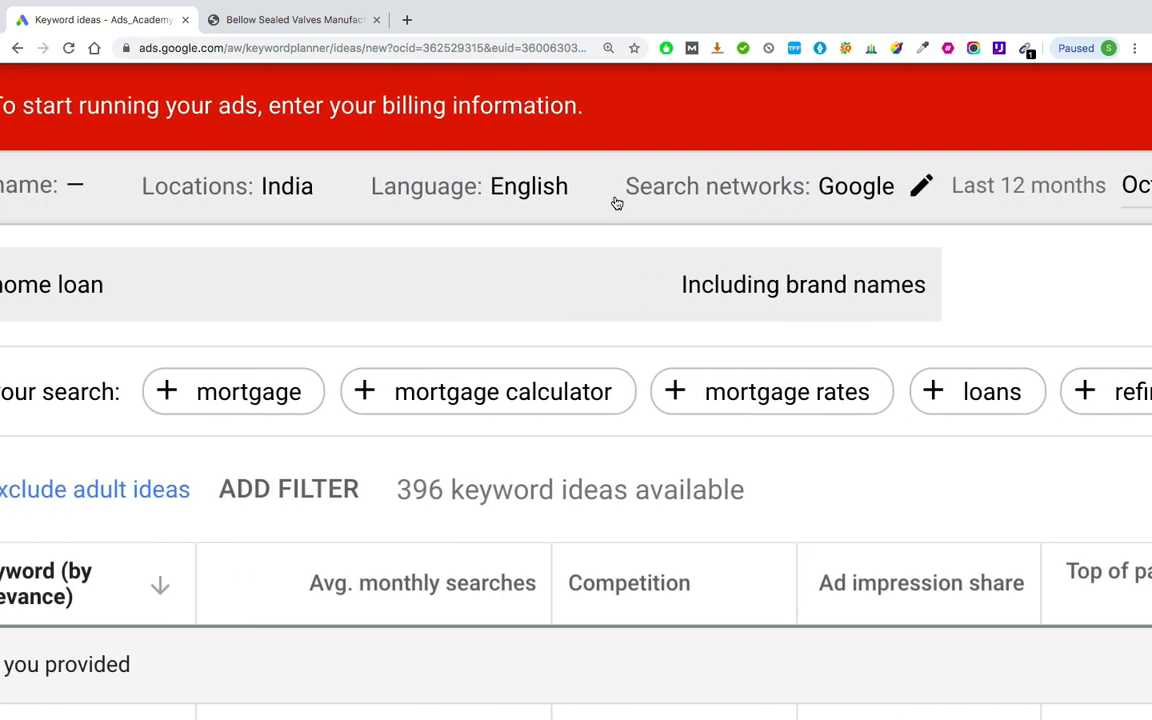
{"action": "scroll", "coordinate": [616, 203], "scroll_direction": "down", "scroll_amount": 3}
{"action": "scroll", "coordinate": [616, 203], "scroll_direction": "down", "scroll_amount": 2}
{"action": "scroll", "coordinate": [432, 298], "scroll_direction": "down", "scroll_amount": 2}
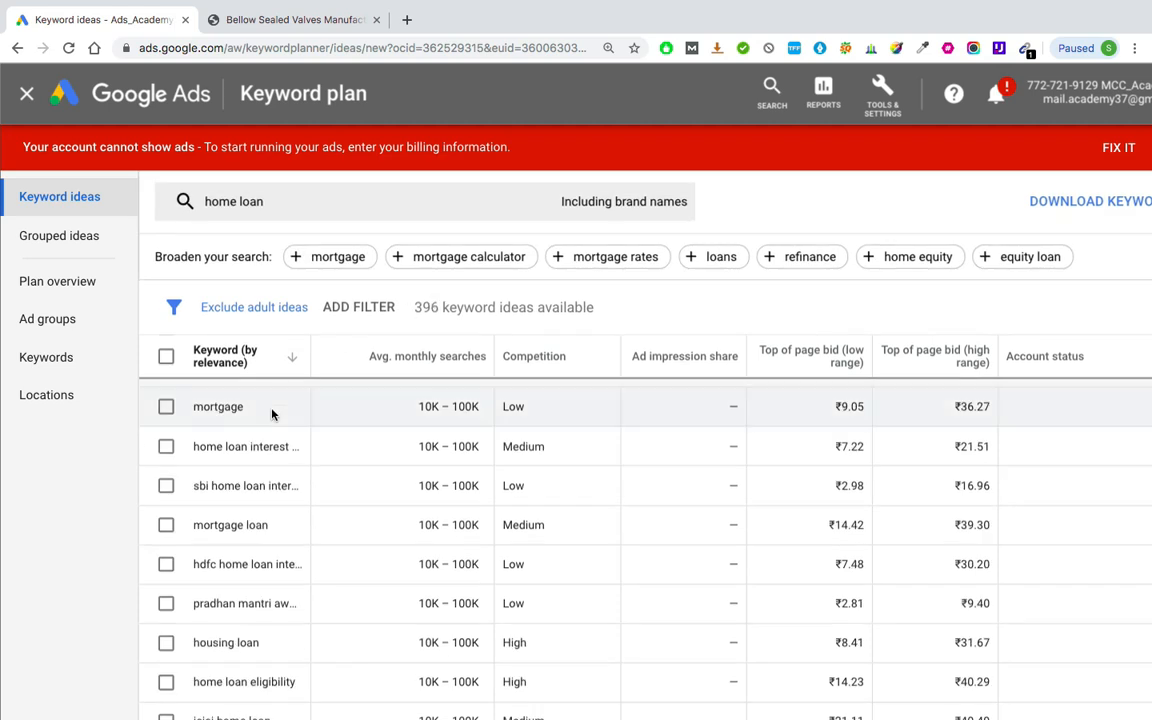
{"action": "scroll", "coordinate": [272, 414], "scroll_direction": "up", "scroll_amount": 1}
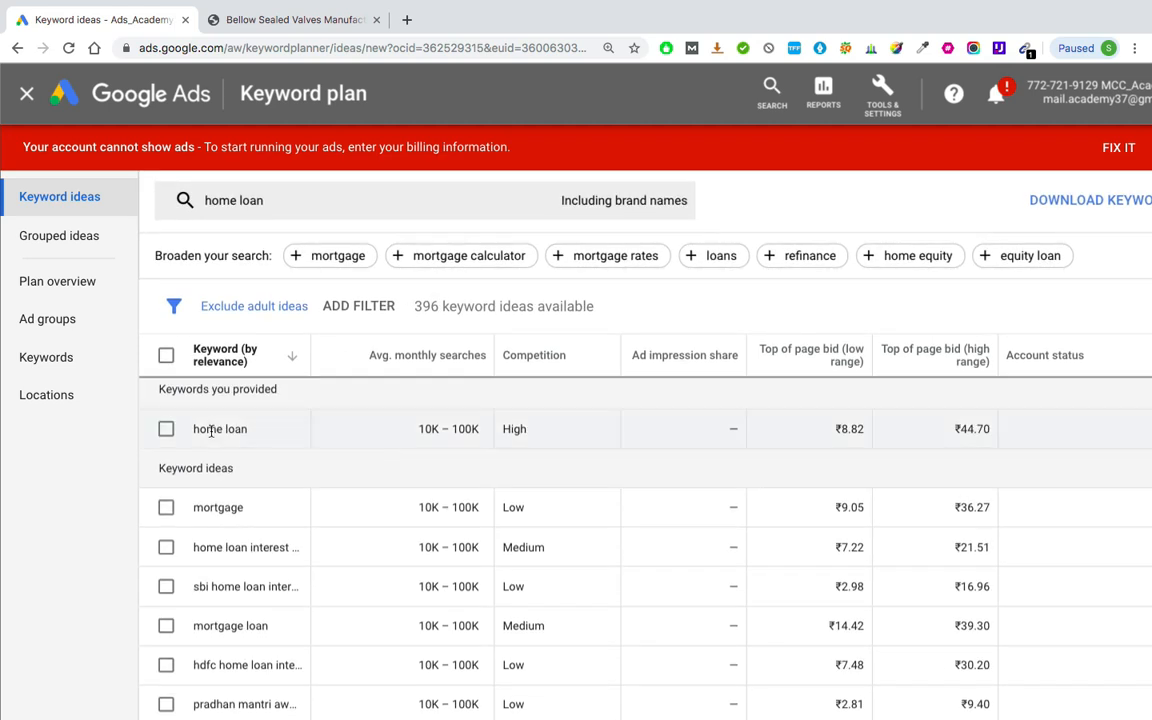
{"action": "mouse_move", "coordinate": [427, 360]}
{"action": "scroll", "coordinate": [233, 430], "scroll_direction": "up", "scroll_amount": 5, "text": "ctrl"}
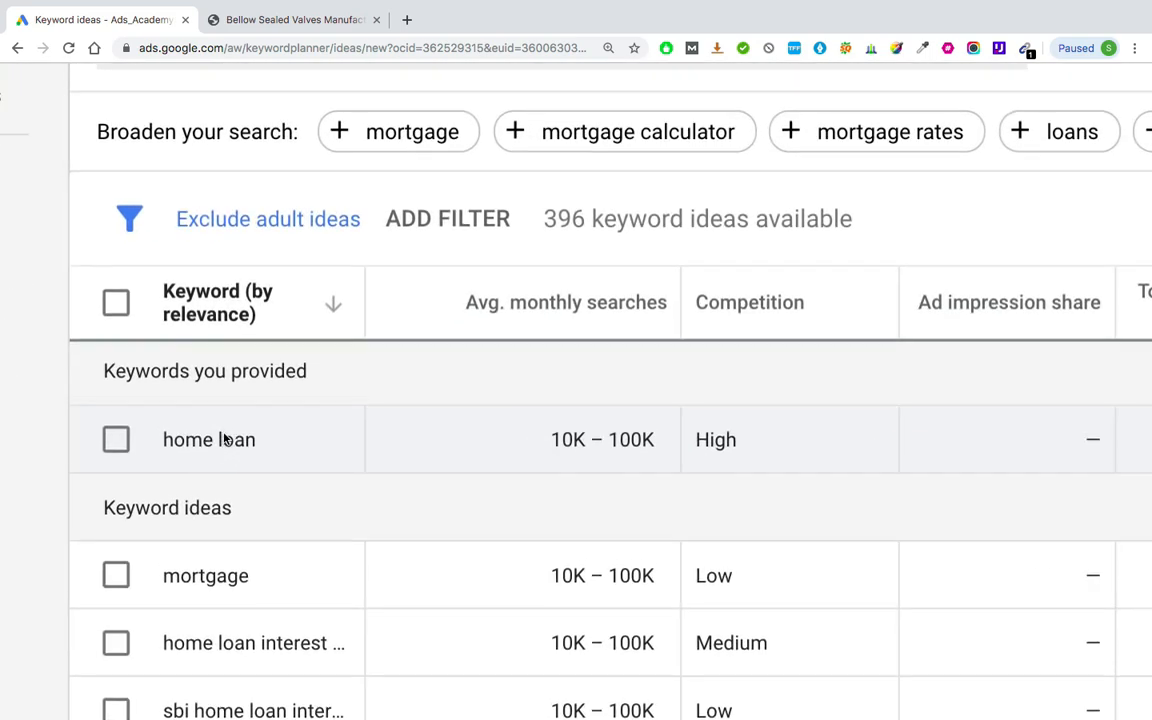
Edit the plan's target location, replacing India with the city Mumbai, Maharashtra, India
{"action": "scroll", "coordinate": [230, 432], "scroll_direction": "up", "scroll_amount": 3}
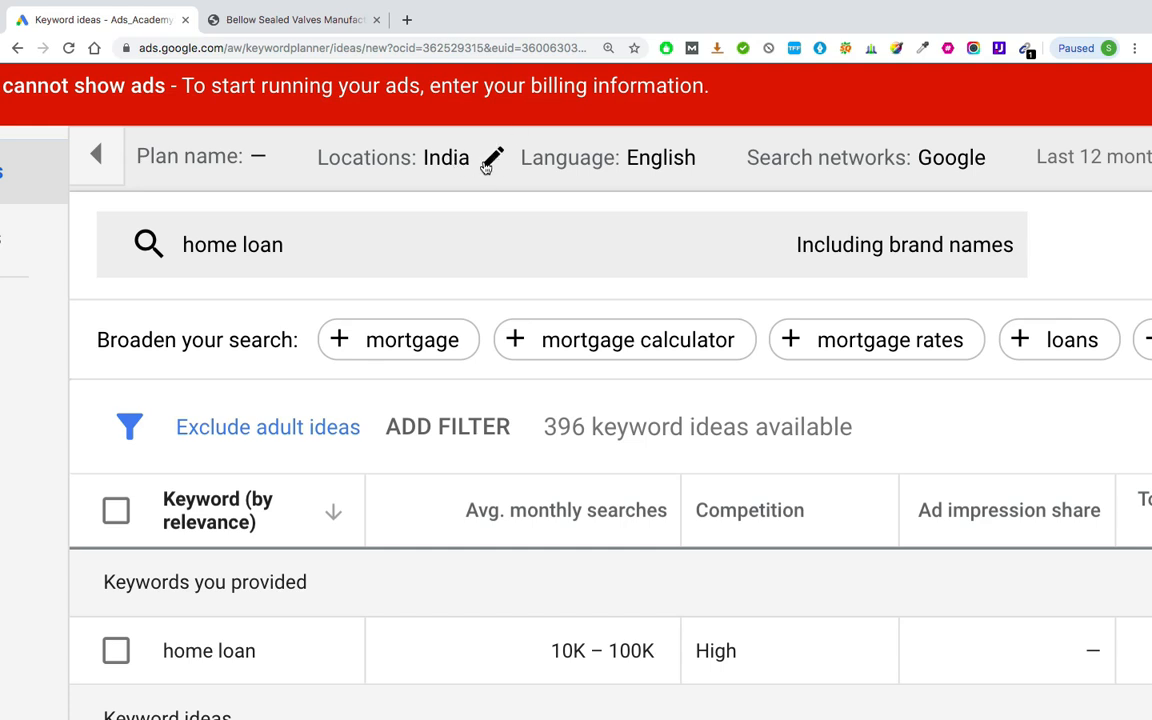
{"action": "left_click", "coordinate": [494, 160]}
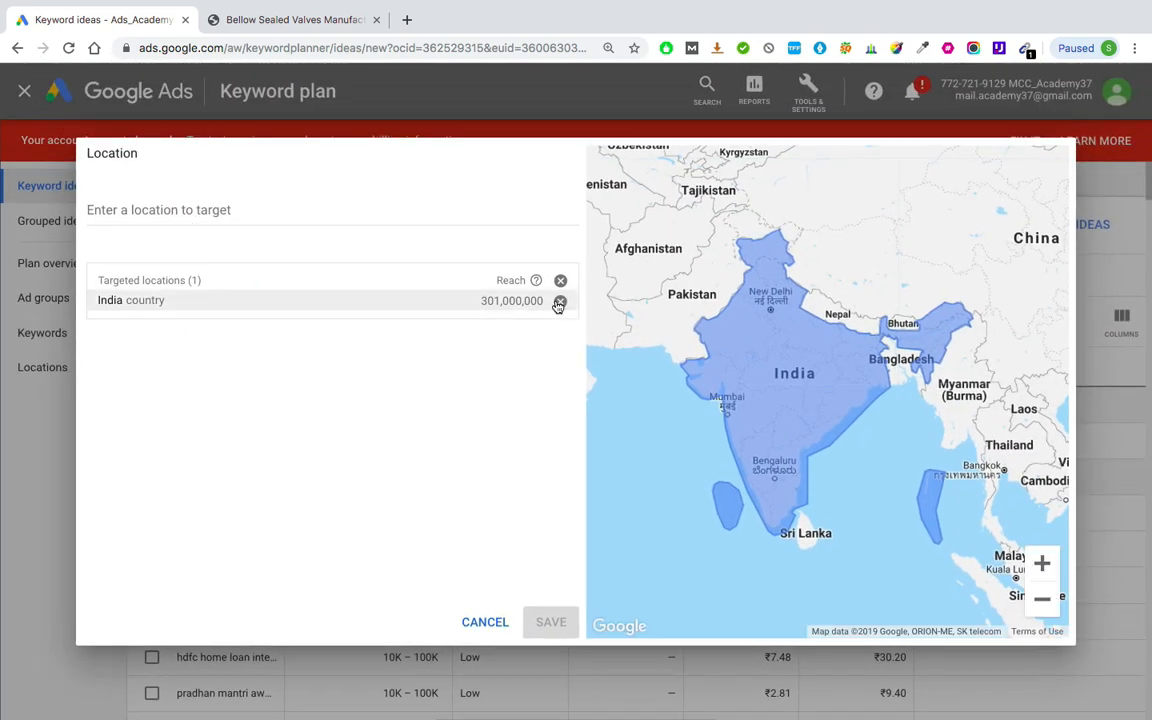
{"action": "left_click", "coordinate": [559, 301]}
{"action": "left_click", "coordinate": [305, 210]}
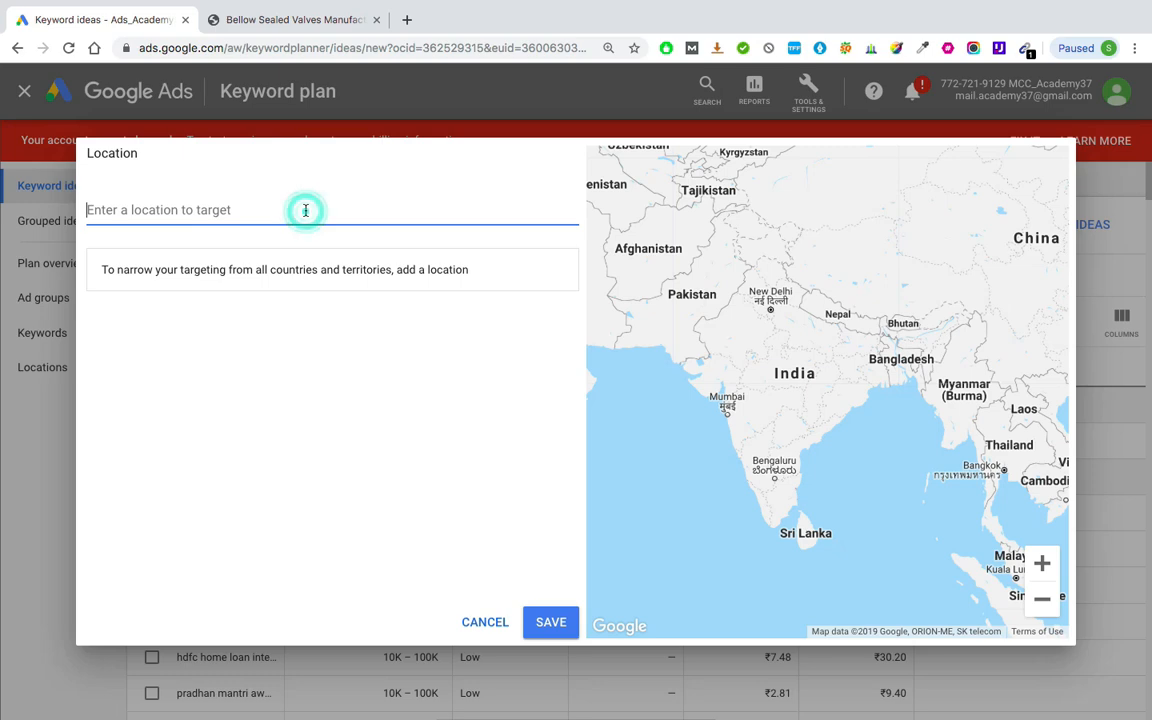
{"action": "type", "text": "mumbai"}
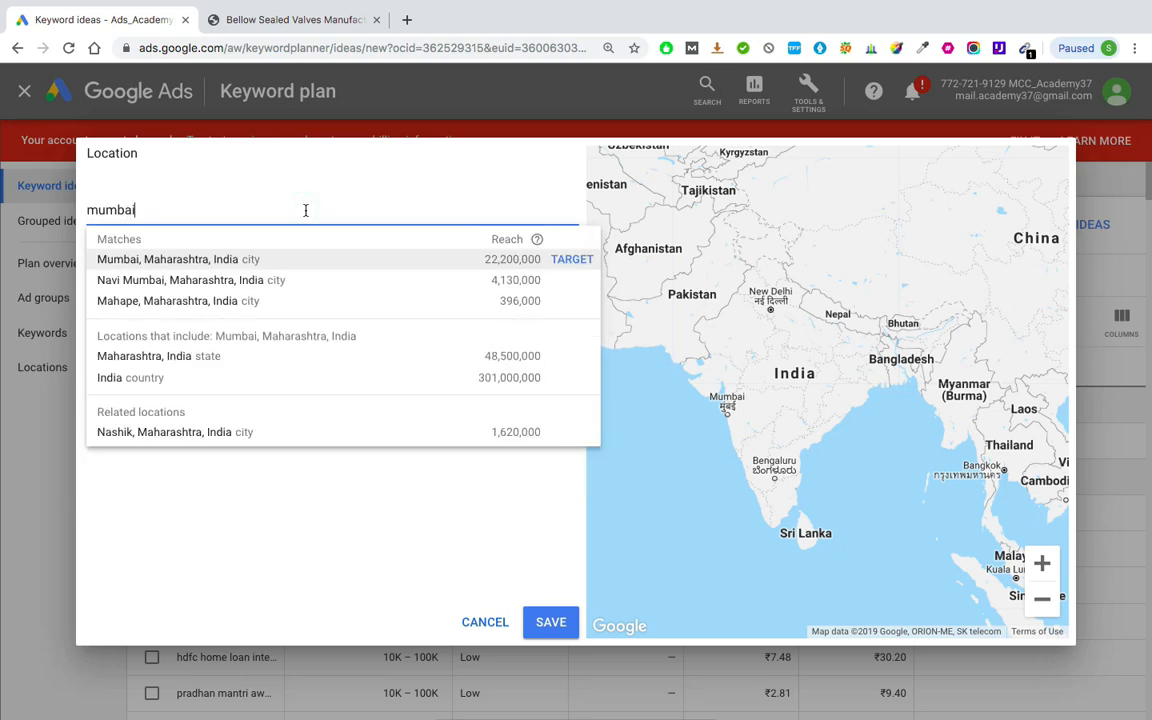
{"action": "left_click", "coordinate": [252, 260]}
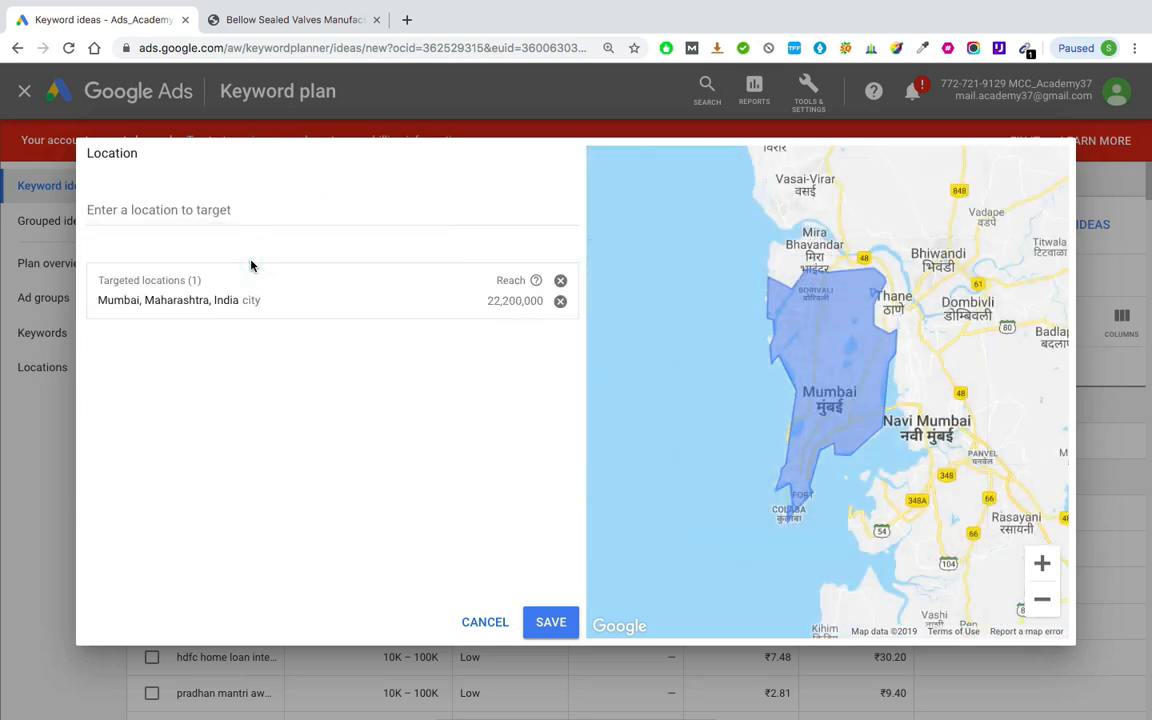
Add the city Thane, Maharashtra, India as a second targeted location, save, and check the updated keyword figures
{"action": "left_click", "coordinate": [237, 212]}
{"action": "type", "text": "thane"}
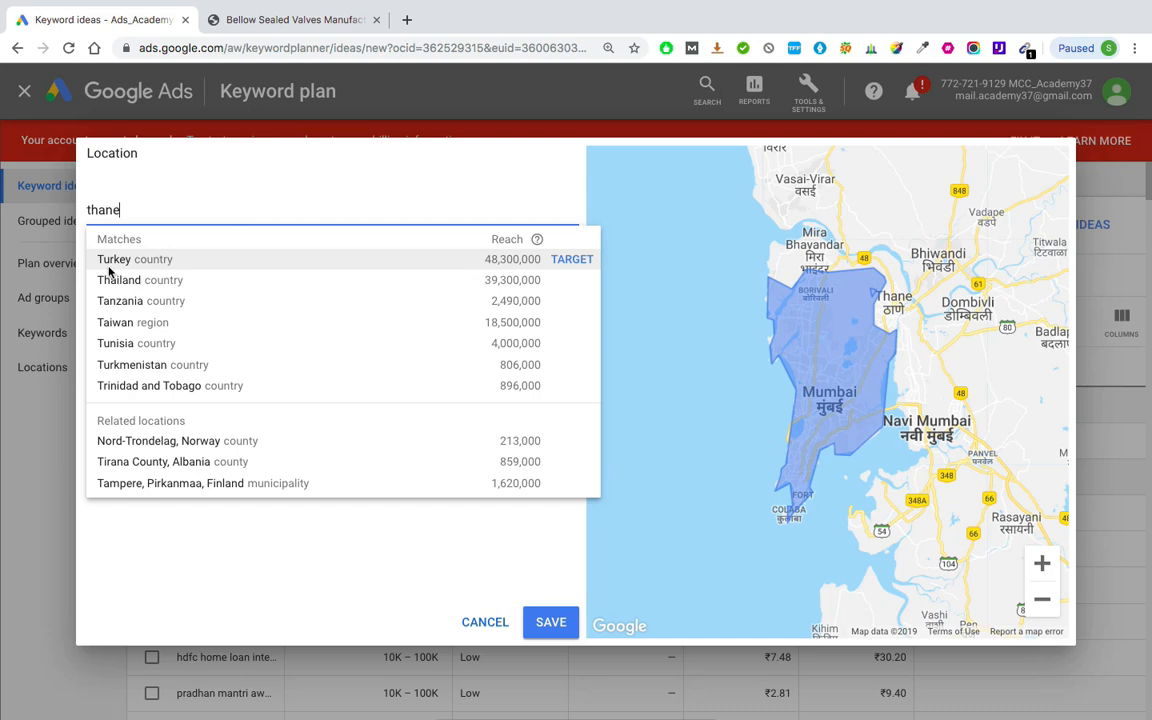
{"action": "left_click", "coordinate": [142, 258]}
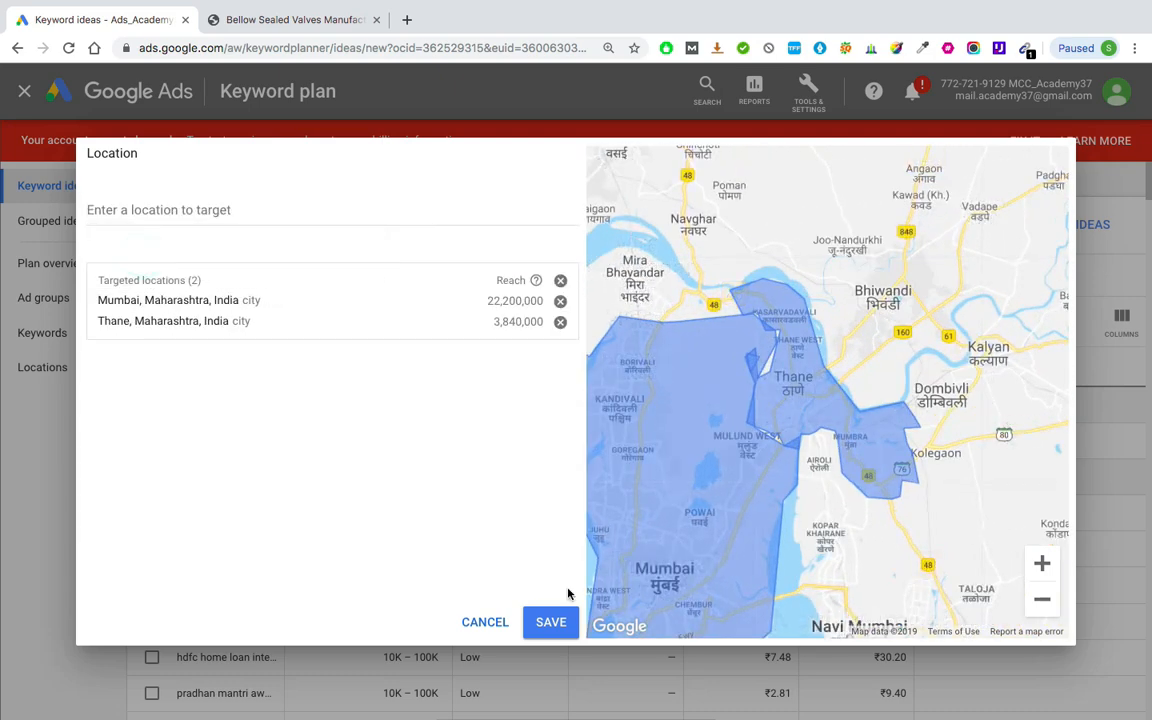
{"action": "left_click", "coordinate": [556, 626]}
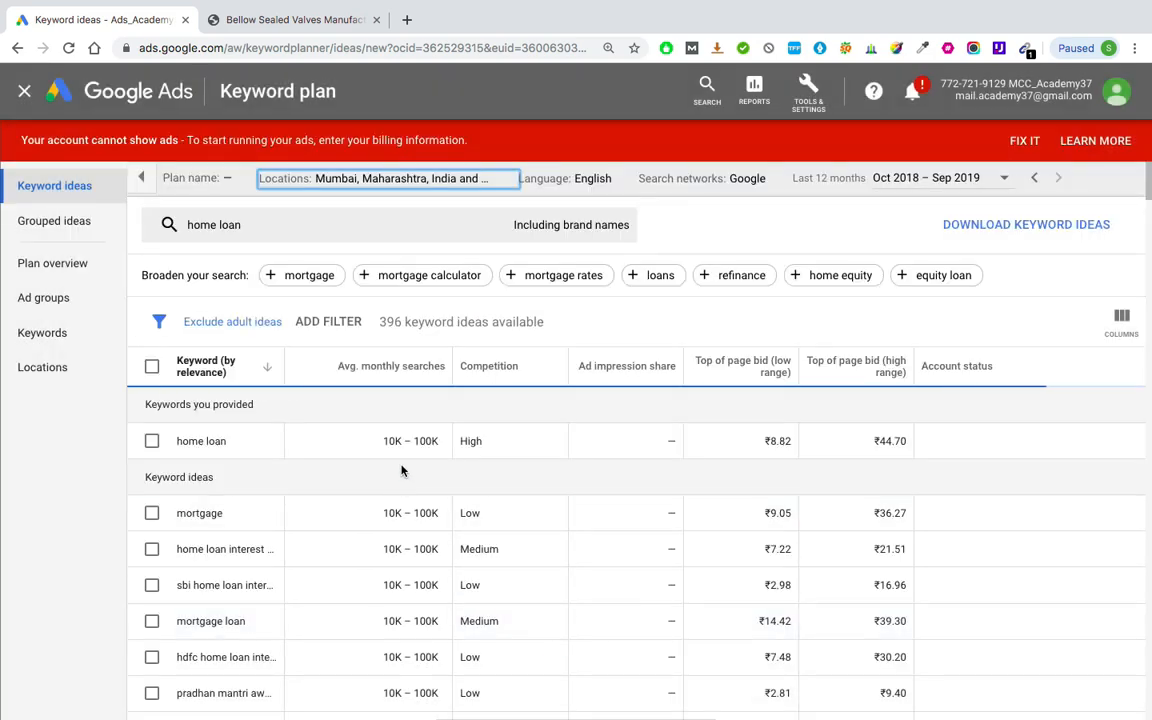
{"action": "scroll", "coordinate": [406, 455], "scroll_direction": "up", "scroll_amount": 5}
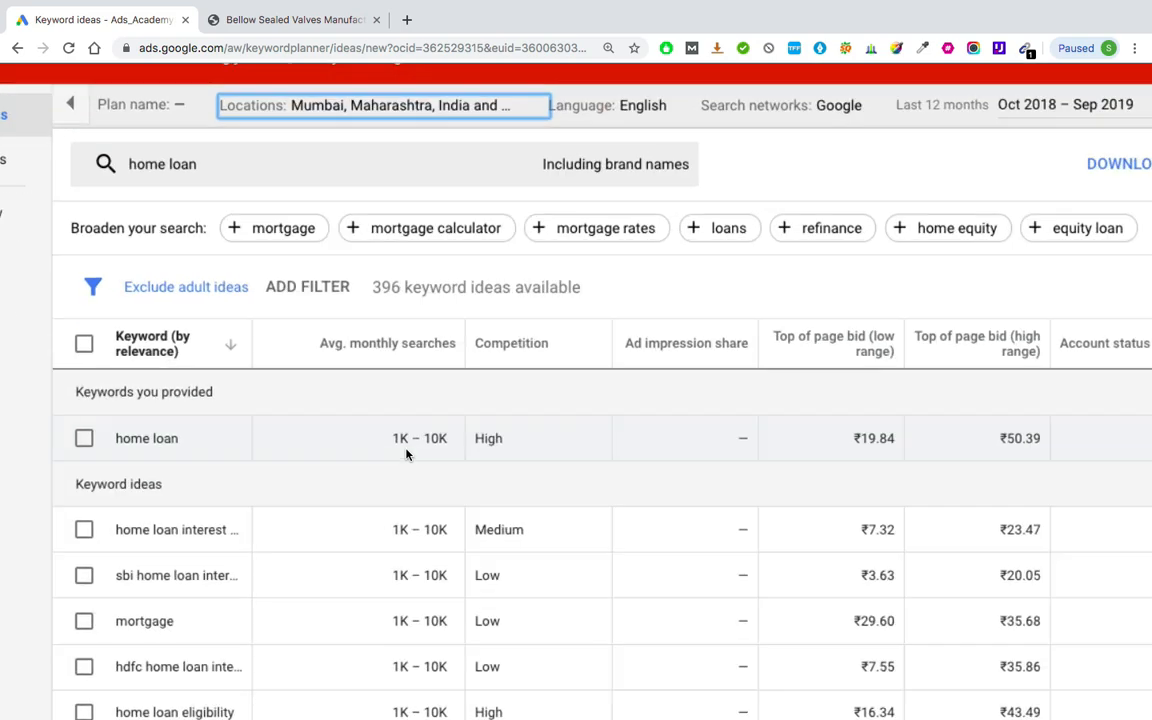
{"action": "scroll", "coordinate": [406, 455], "scroll_direction": "left", "scroll_amount": 1}
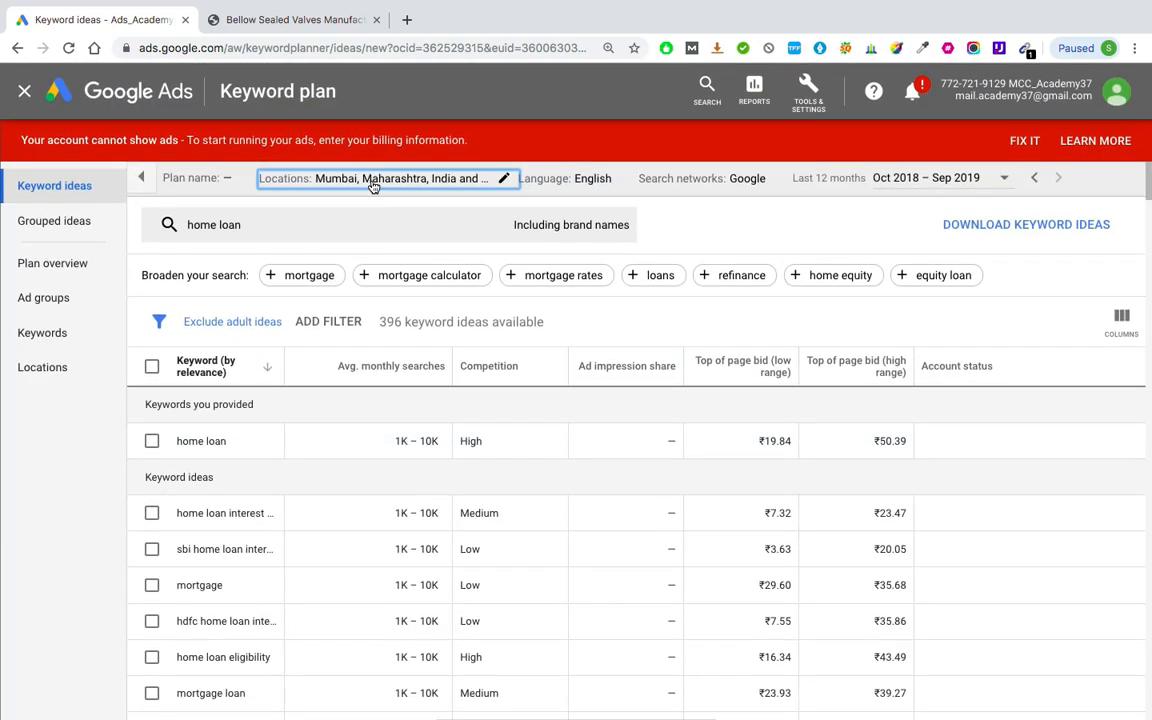
Examine the plan's location, language, search network and date range settings, plus the search volume and top-of-page bid columns
{"action": "scroll", "coordinate": [373, 187], "scroll_direction": "up", "scroll_amount": 3}
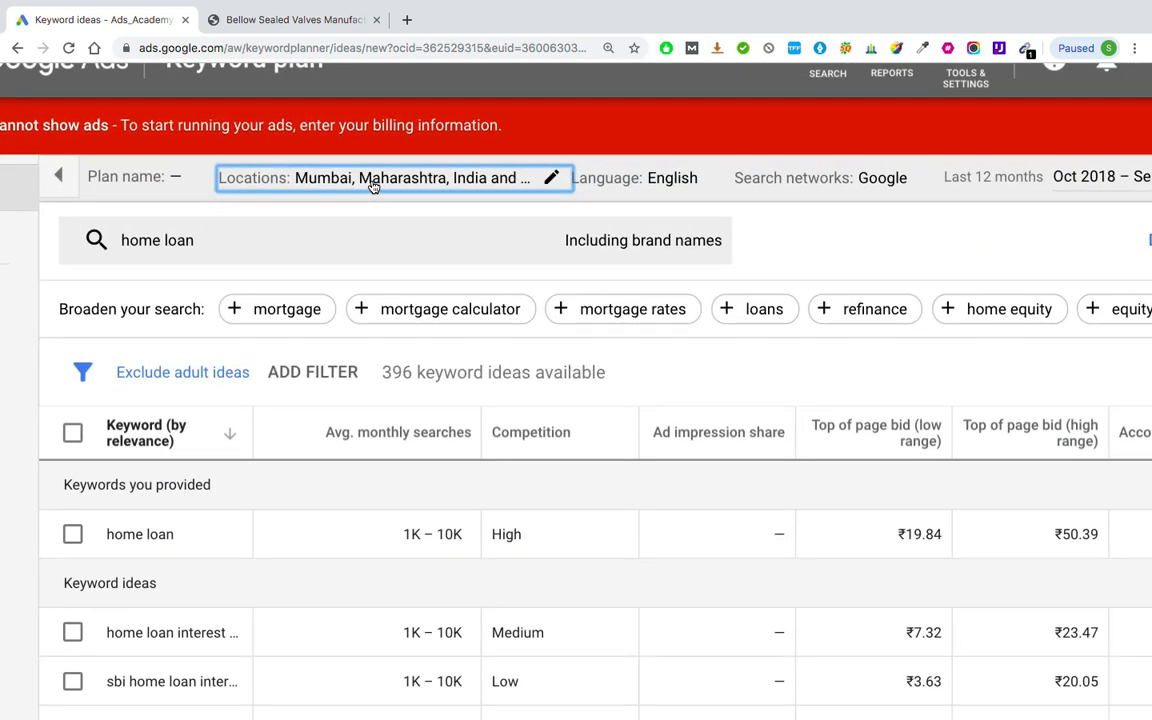
{"action": "scroll", "coordinate": [373, 187], "scroll_direction": "right", "scroll_amount": 5}
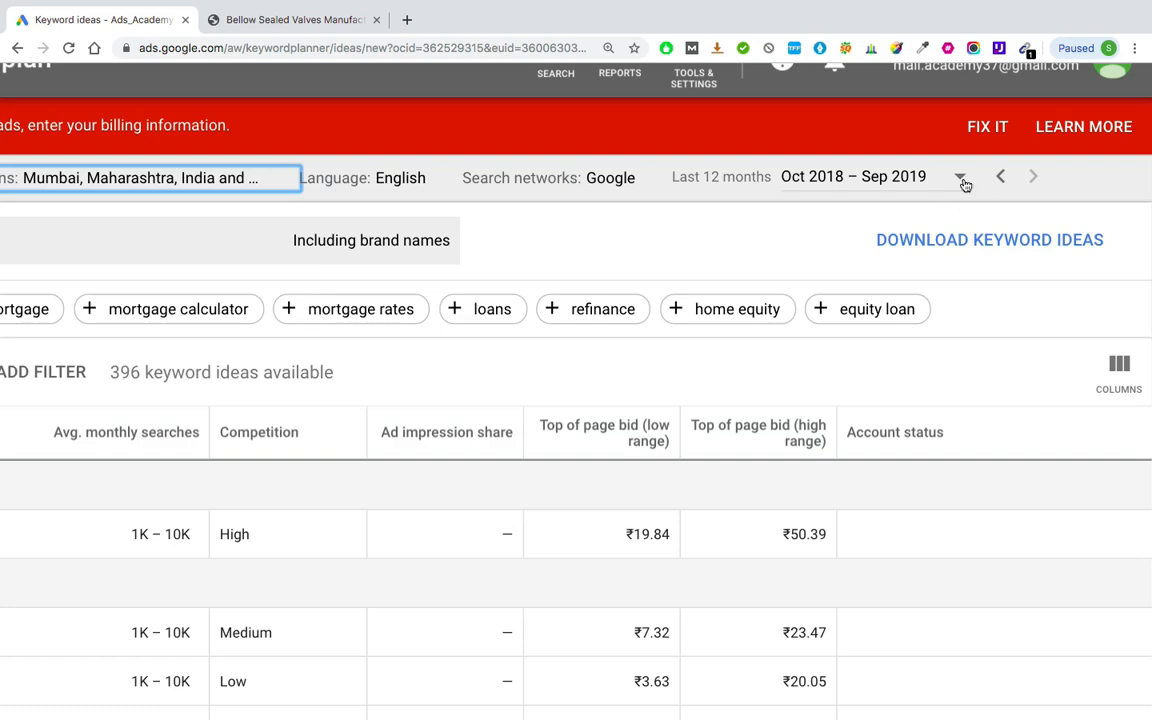
{"action": "scroll", "coordinate": [965, 185], "scroll_direction": "down", "scroll_amount": 5}
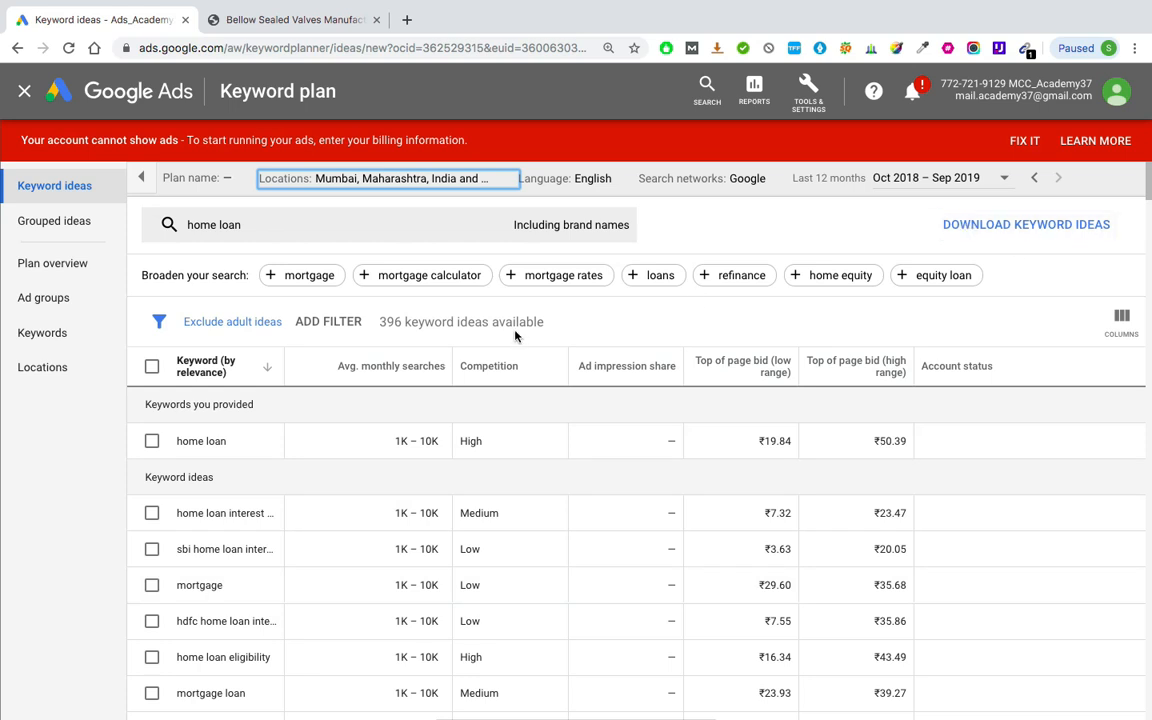
{"action": "scroll", "coordinate": [515, 336], "scroll_direction": "down", "scroll_amount": 2}
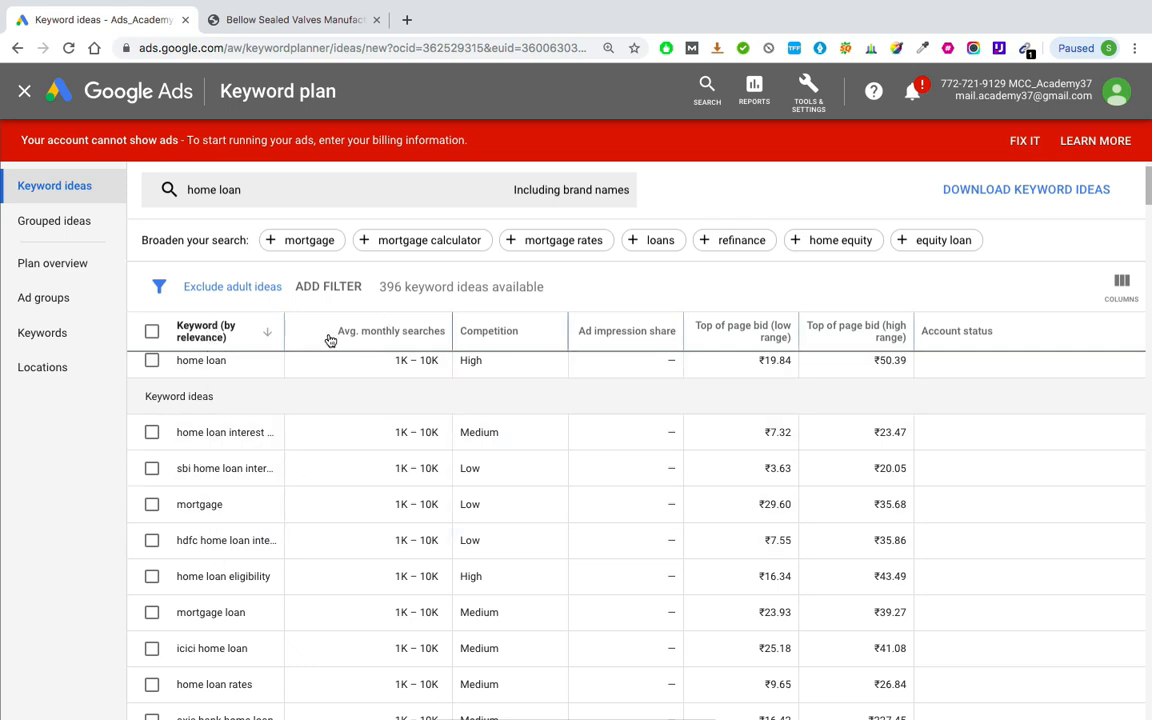
{"action": "mouse_move", "coordinate": [358, 334]}
{"action": "mouse_move", "coordinate": [779, 383]}
{"action": "mouse_move", "coordinate": [887, 336]}
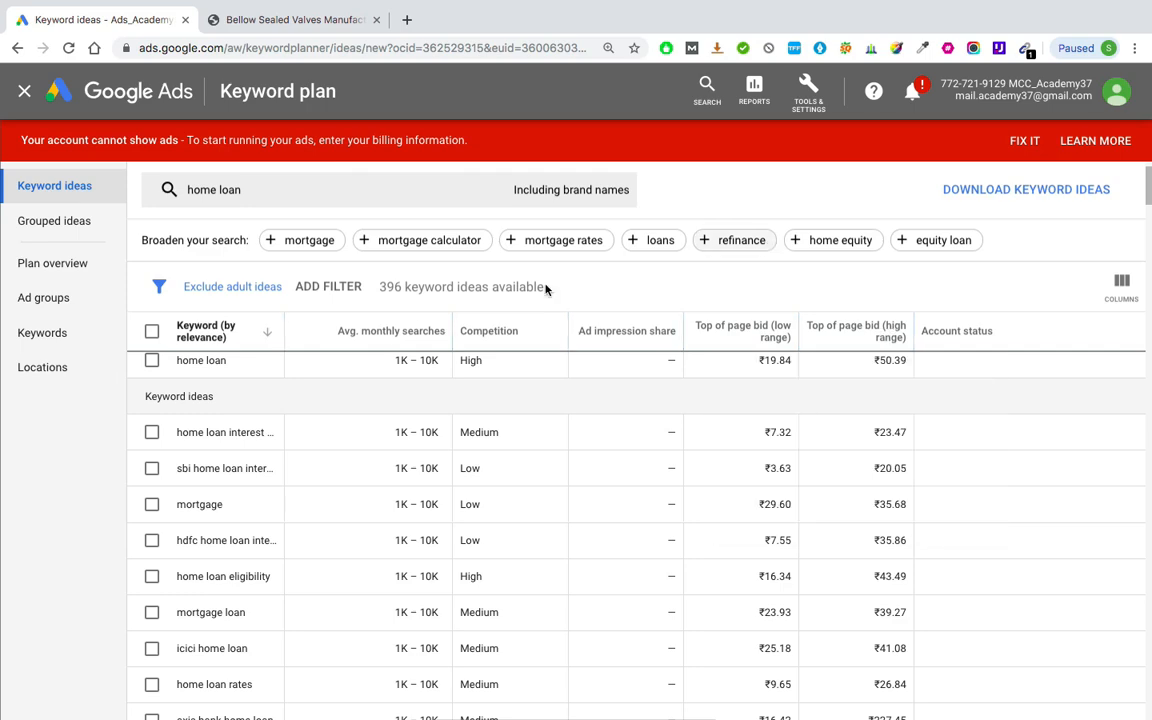
Look through the unfiltered "home loan" keyword ideas, comparing their search volumes, competition and bids
{"action": "scroll", "coordinate": [368, 342], "scroll_direction": "up", "scroll_amount": 2, "text": "ctrl"}
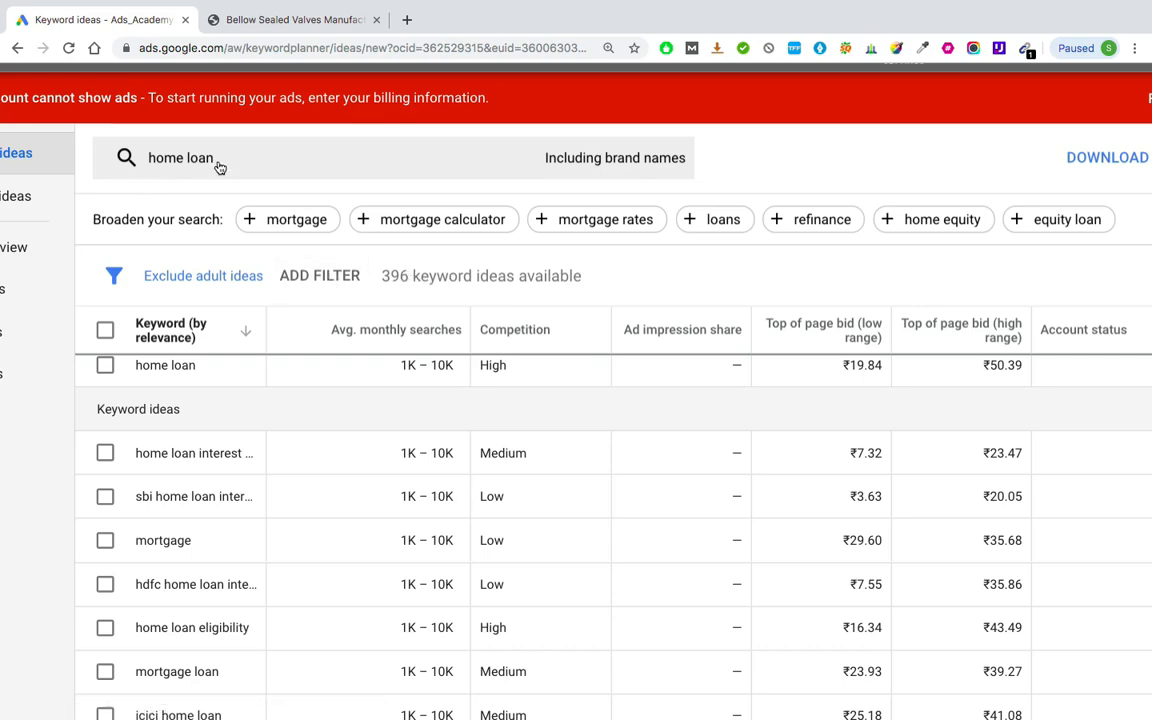
{"action": "scroll", "coordinate": [230, 498], "scroll_direction": "down", "scroll_amount": 10}
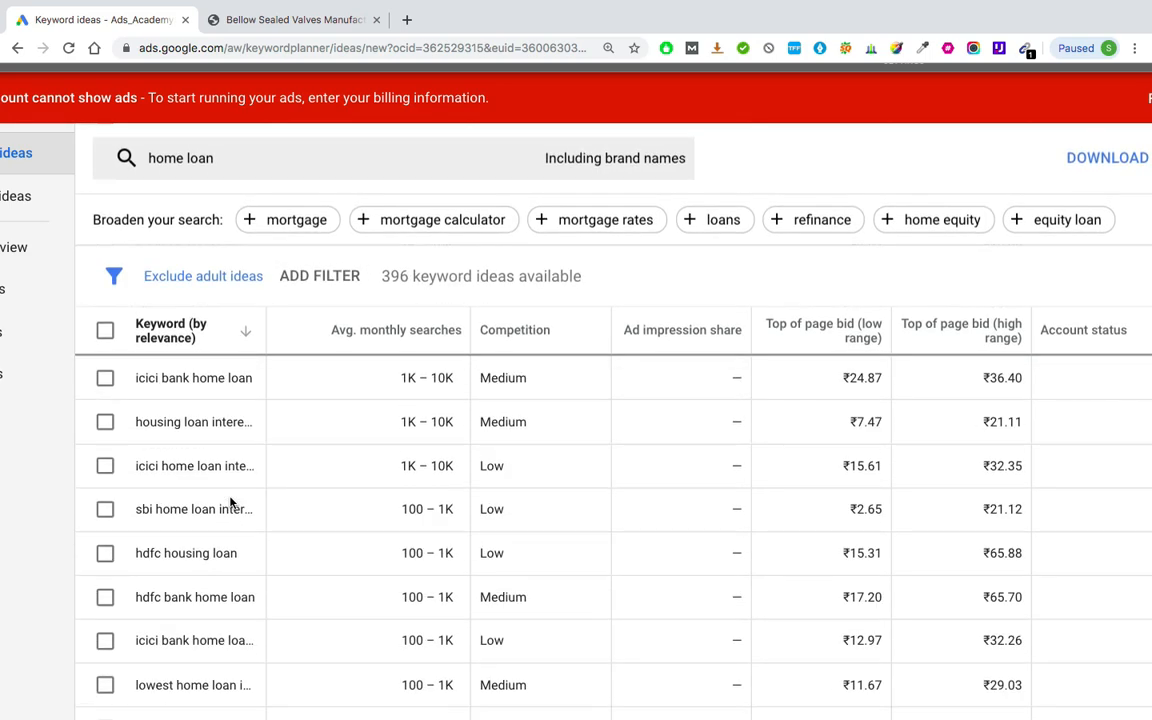
{"action": "scroll", "coordinate": [230, 498], "scroll_direction": "down", "scroll_amount": 8}
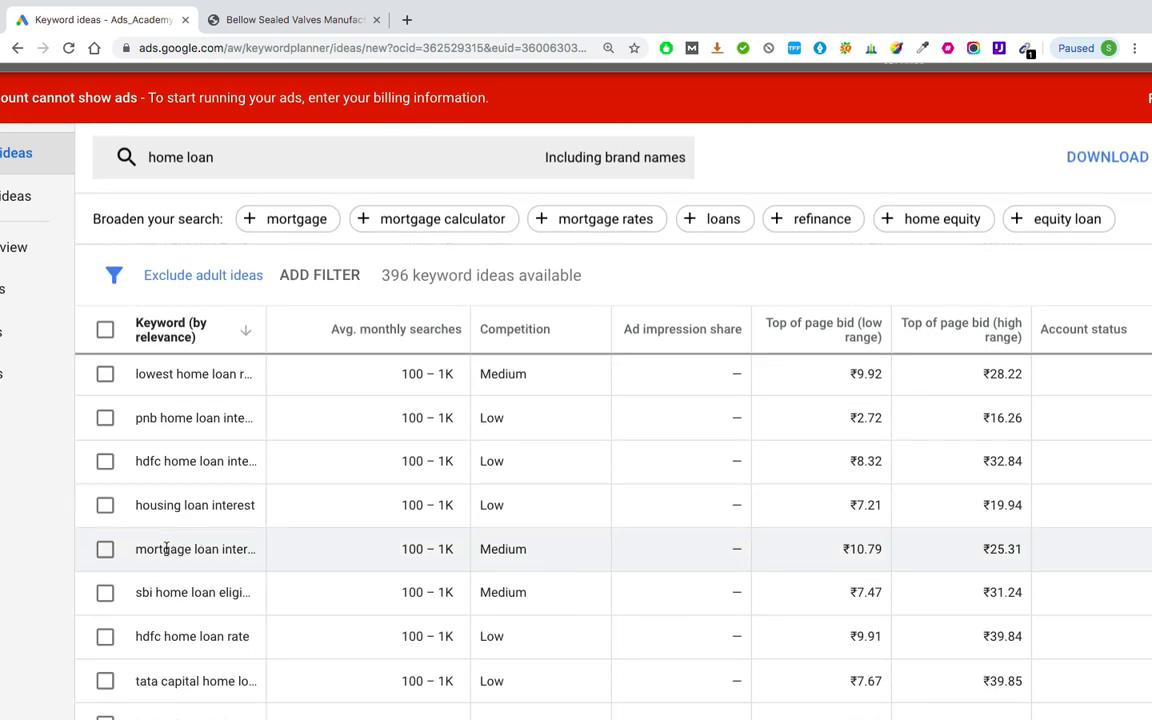
{"action": "scroll", "coordinate": [166, 548], "scroll_direction": "down", "scroll_amount": 4}
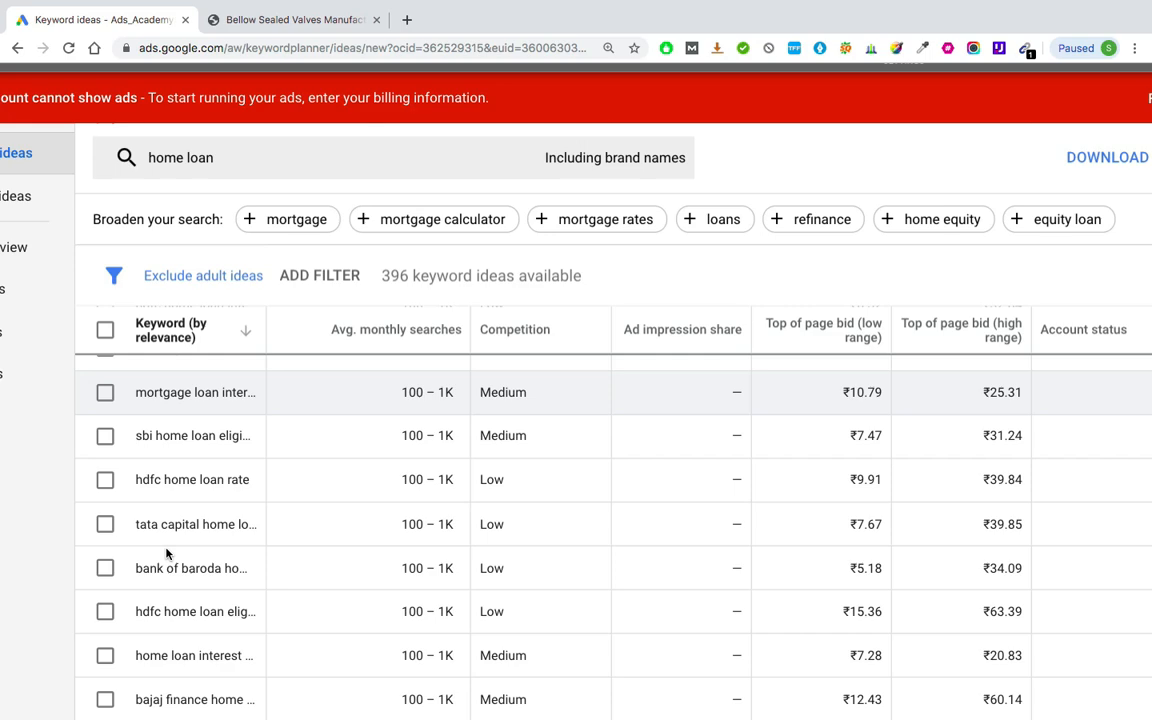
{"action": "scroll", "coordinate": [166, 553], "scroll_direction": "down", "scroll_amount": 3}
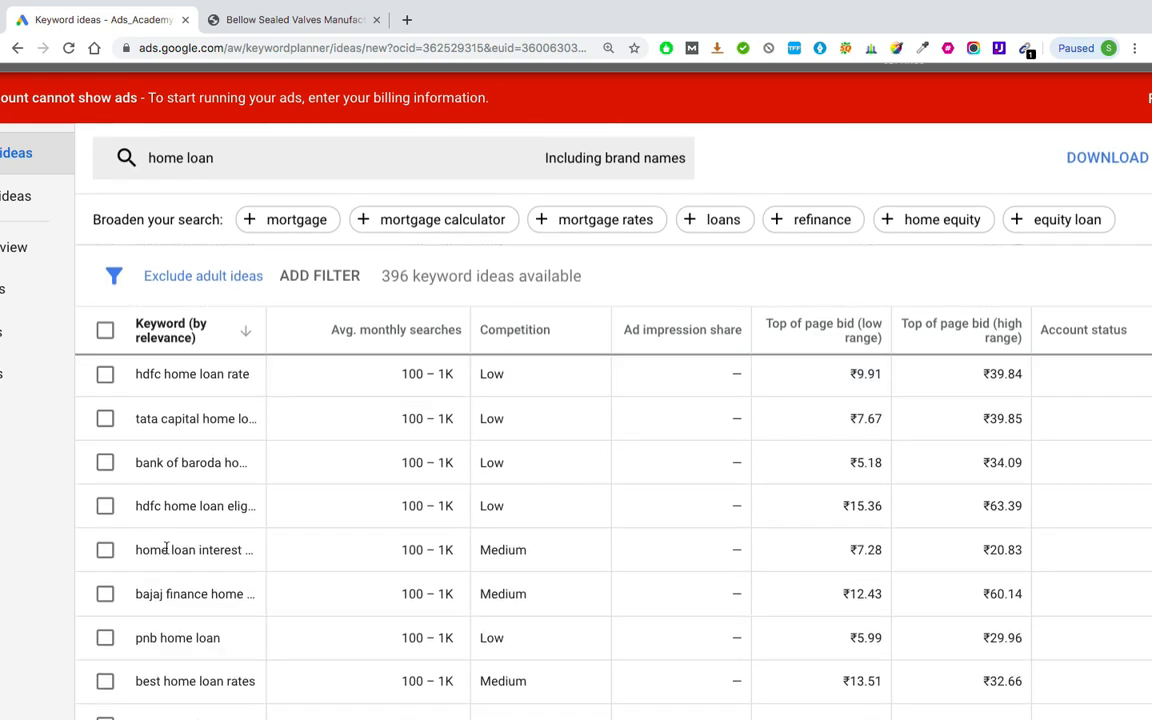
{"action": "scroll", "coordinate": [166, 548], "scroll_direction": "up", "scroll_amount": 10}
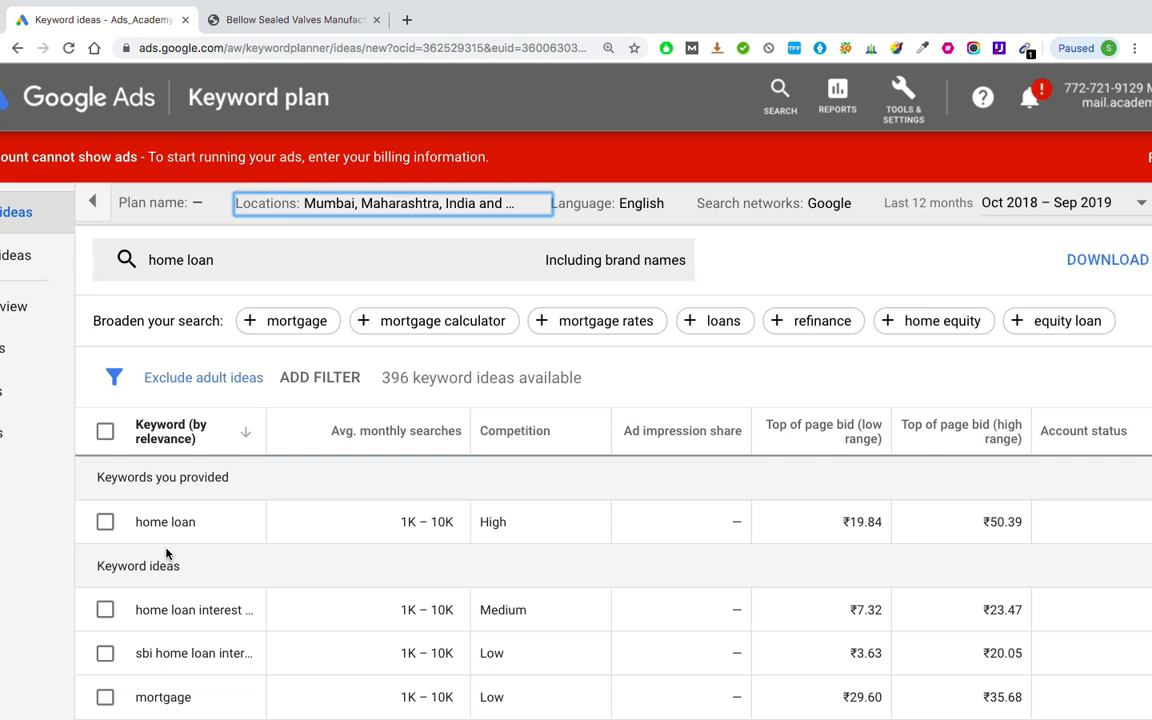
Add a keyword text filter that excludes ideas containing "mortgage" and apply it
{"action": "left_click", "coordinate": [341, 378]}
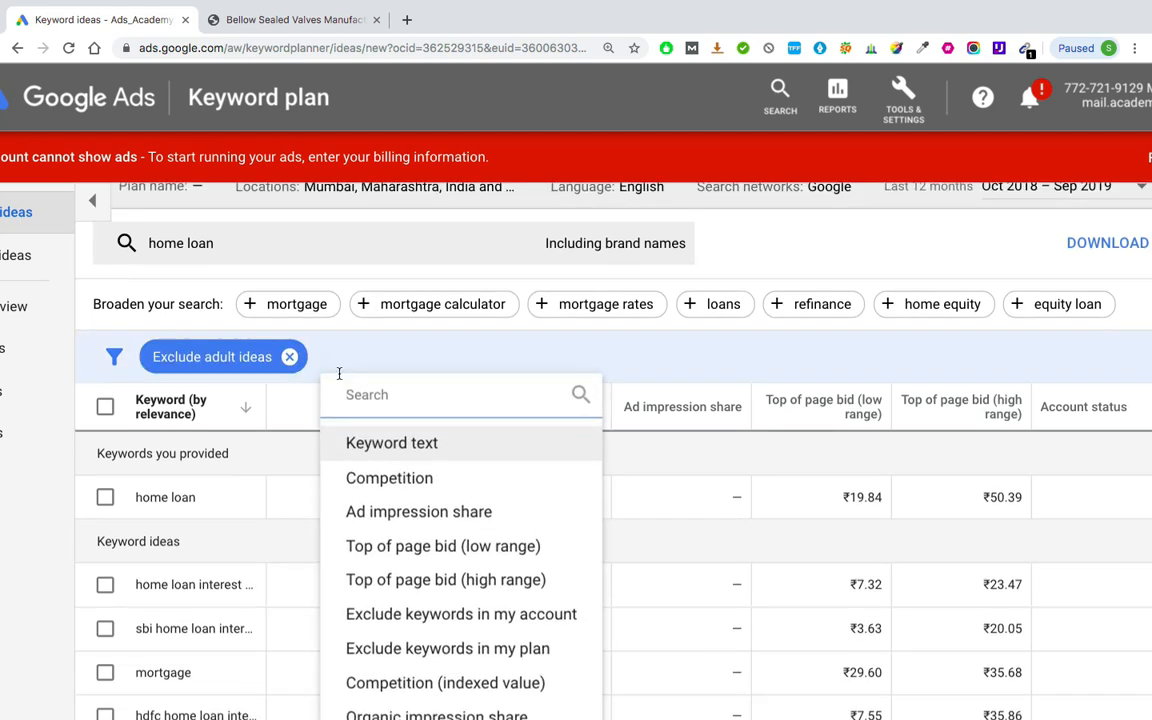
{"action": "left_click", "coordinate": [389, 446]}
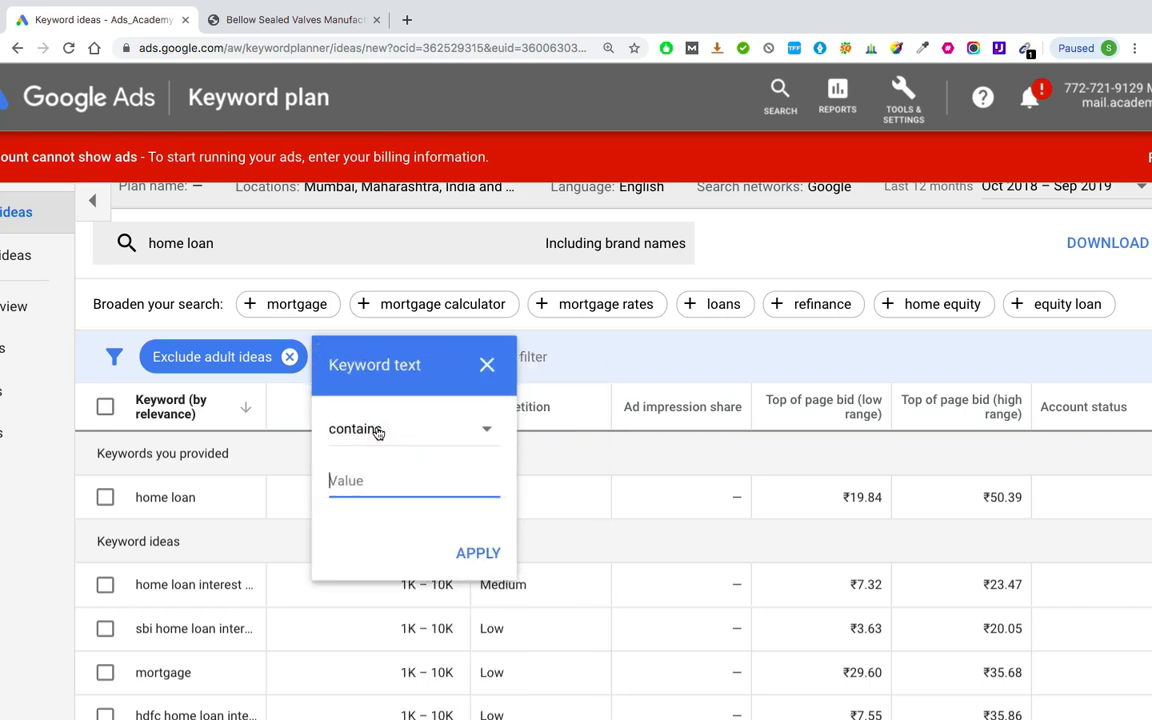
{"action": "left_click", "coordinate": [378, 432]}
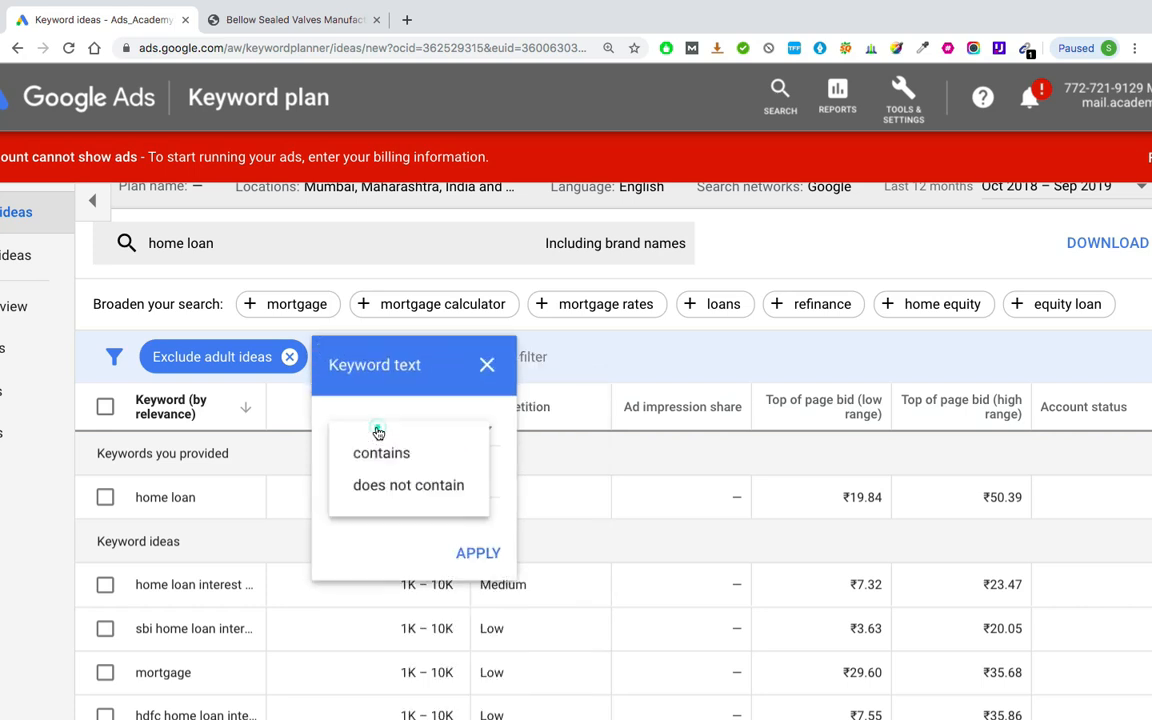
{"action": "left_click", "coordinate": [383, 490]}
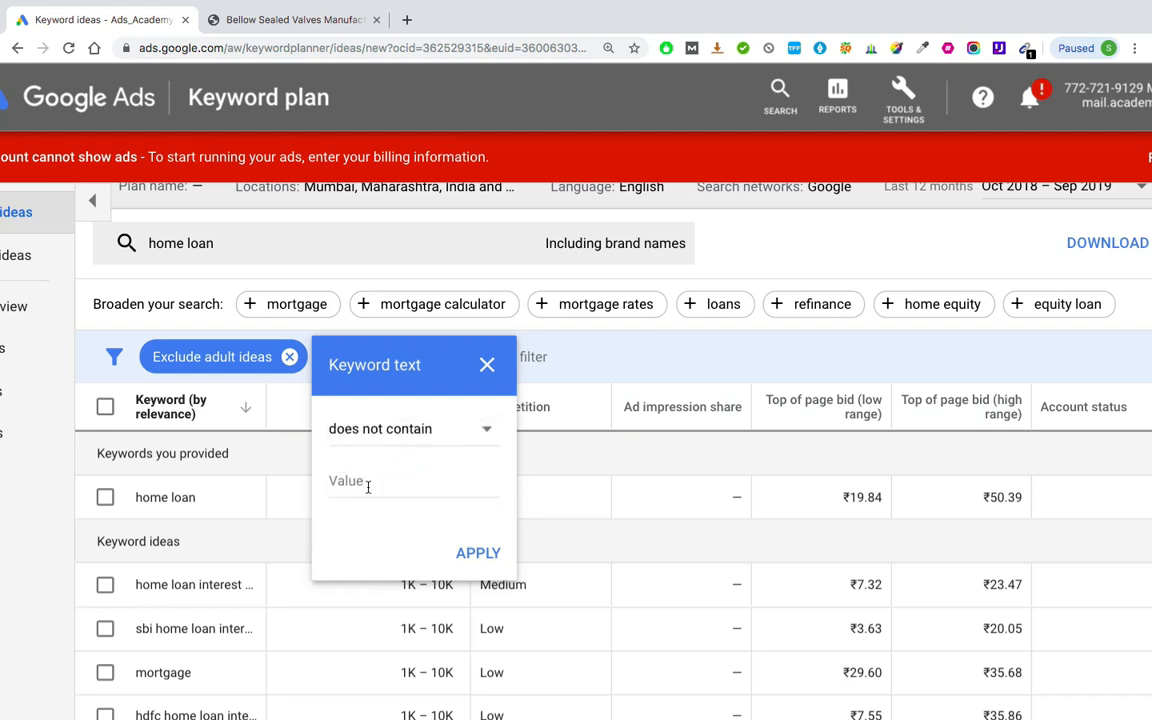
{"action": "left_click", "coordinate": [368, 485]}
{"action": "type", "text": "mort"}
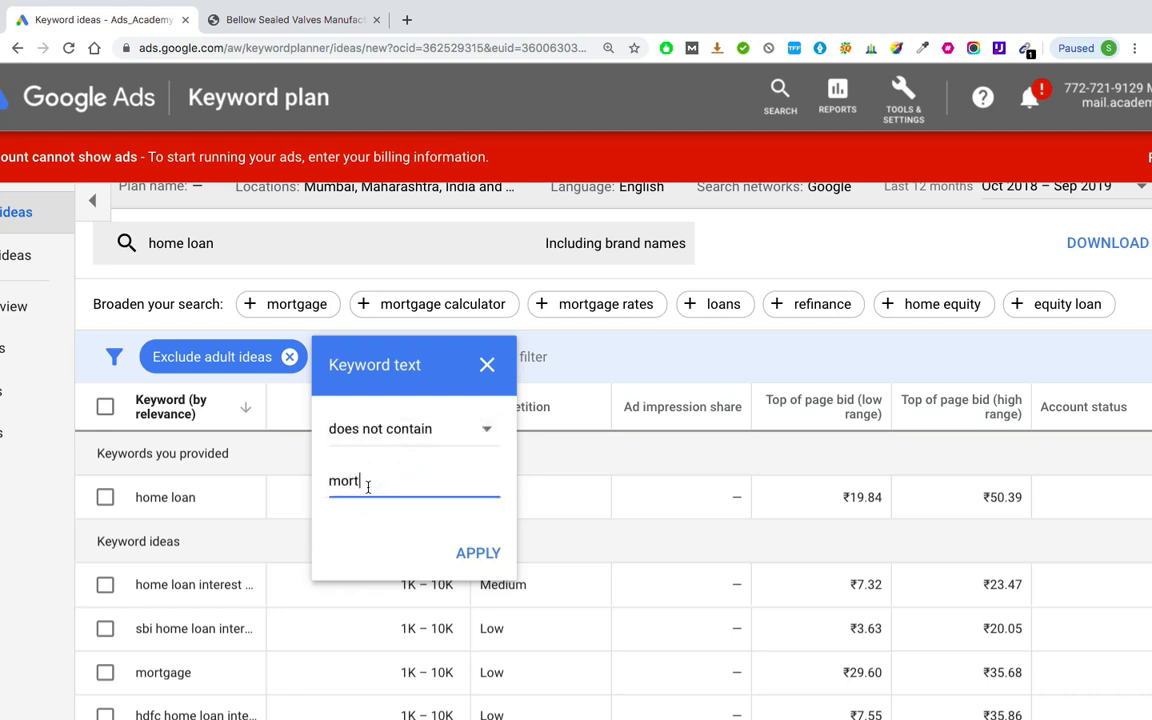
{"action": "type", "text": "gage"}
{"action": "left_click", "coordinate": [470, 549]}
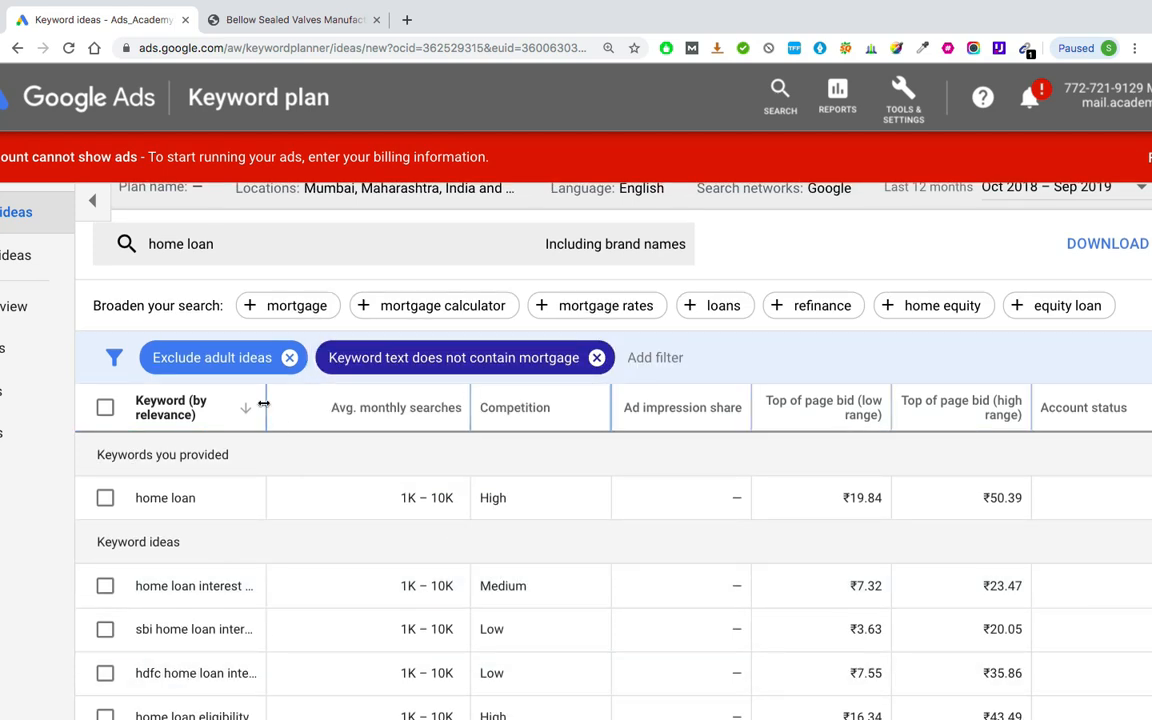
Widen the Keyword column so full keyword names fit, and review the filtered list of ideas
{"action": "left_click_drag", "start_coordinate": [268, 403], "coordinate": [400, 405]}
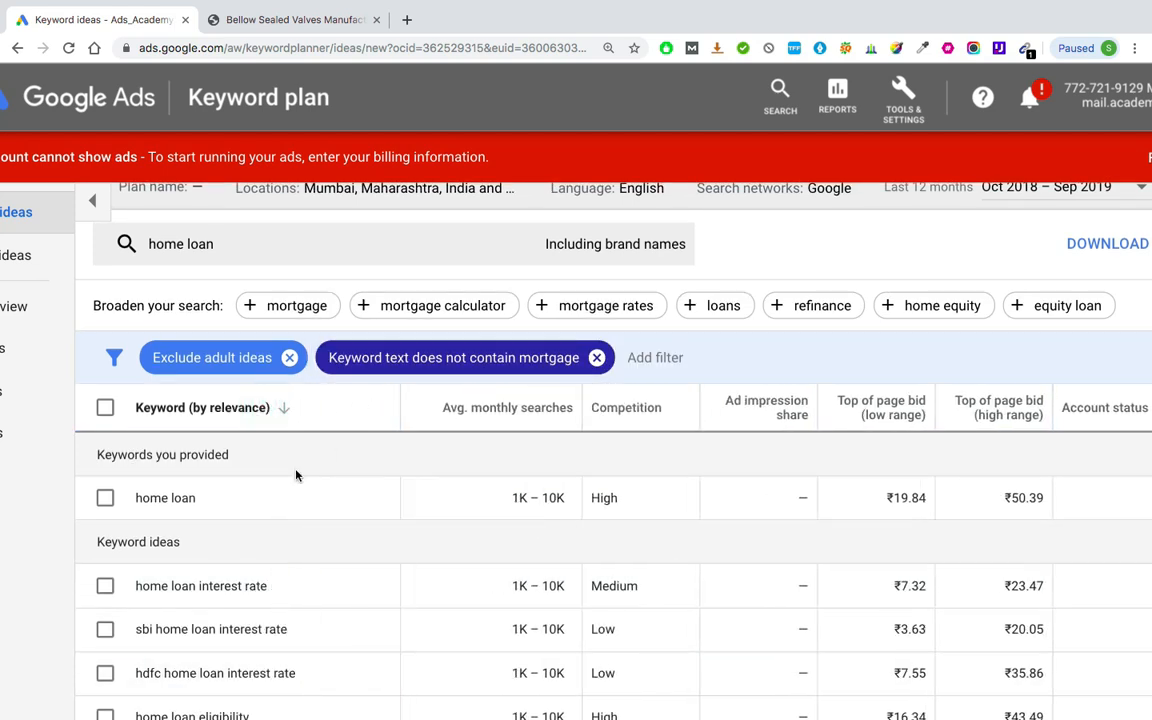
{"action": "scroll", "coordinate": [296, 476], "scroll_direction": "down", "scroll_amount": 2}
{"action": "scroll", "coordinate": [340, 475], "scroll_direction": "down", "scroll_amount": 2}
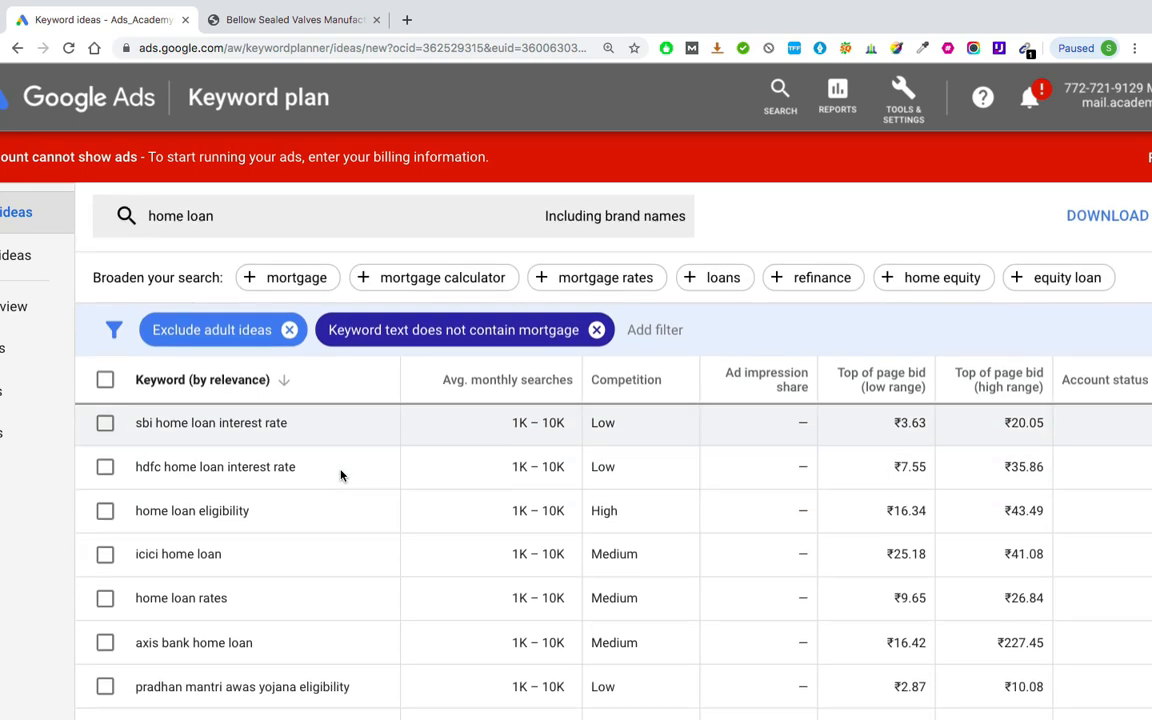
{"action": "scroll", "coordinate": [340, 475], "scroll_direction": "down", "scroll_amount": 4}
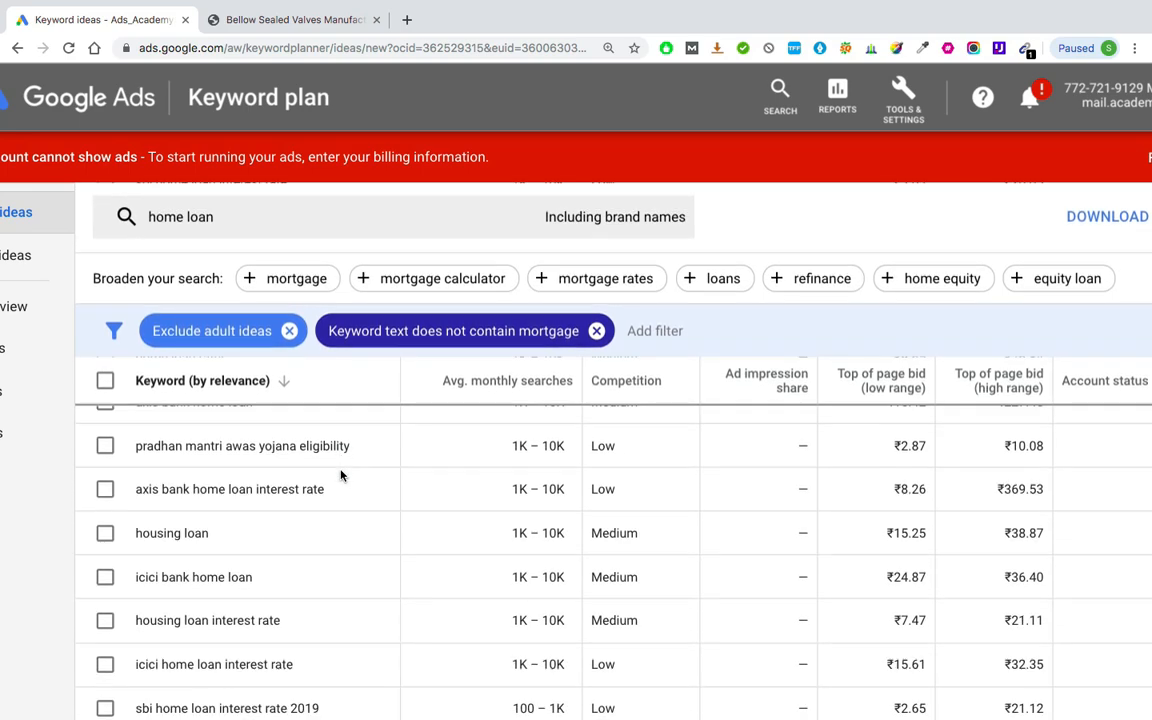
{"action": "scroll", "coordinate": [340, 475], "scroll_direction": "down", "scroll_amount": 4}
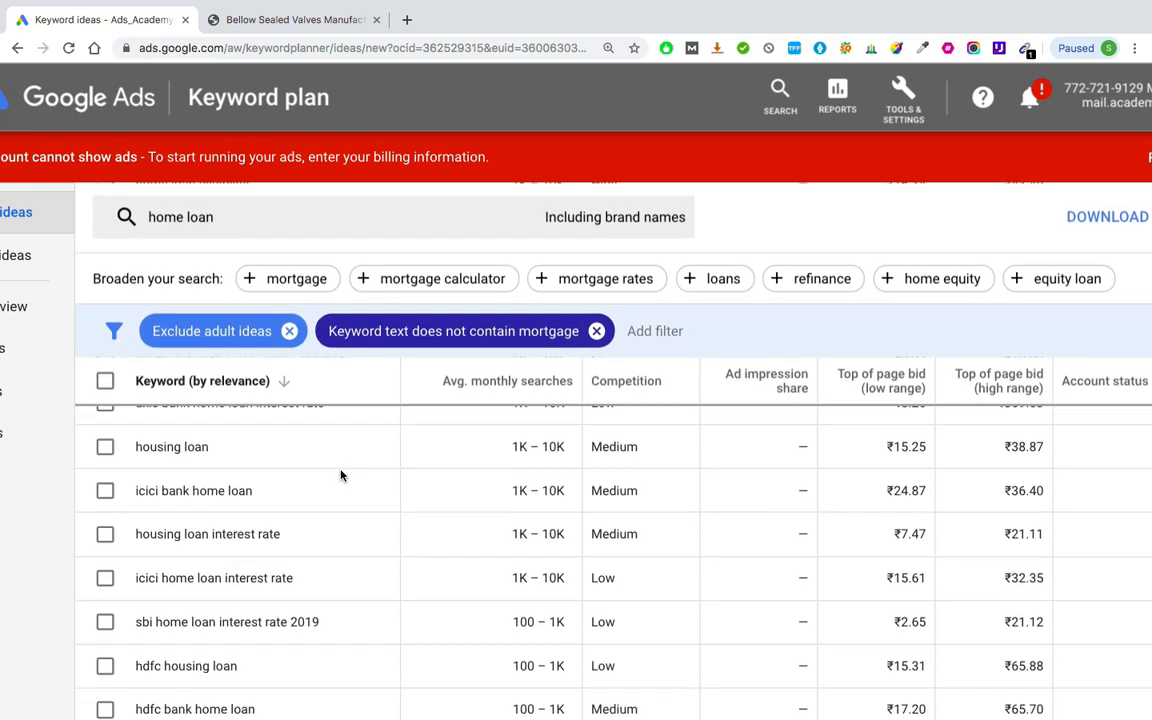
{"action": "scroll", "coordinate": [340, 475], "scroll_direction": "down", "scroll_amount": 1}
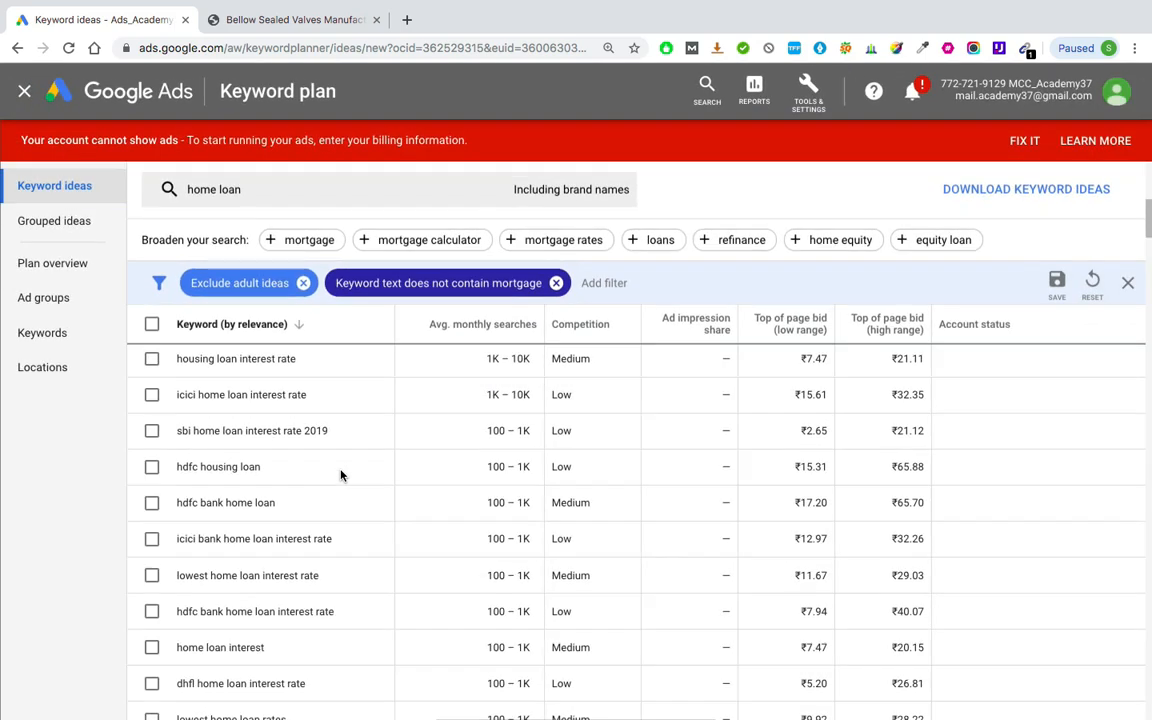
{"action": "scroll", "coordinate": [296, 458], "scroll_direction": "up", "scroll_amount": 3}
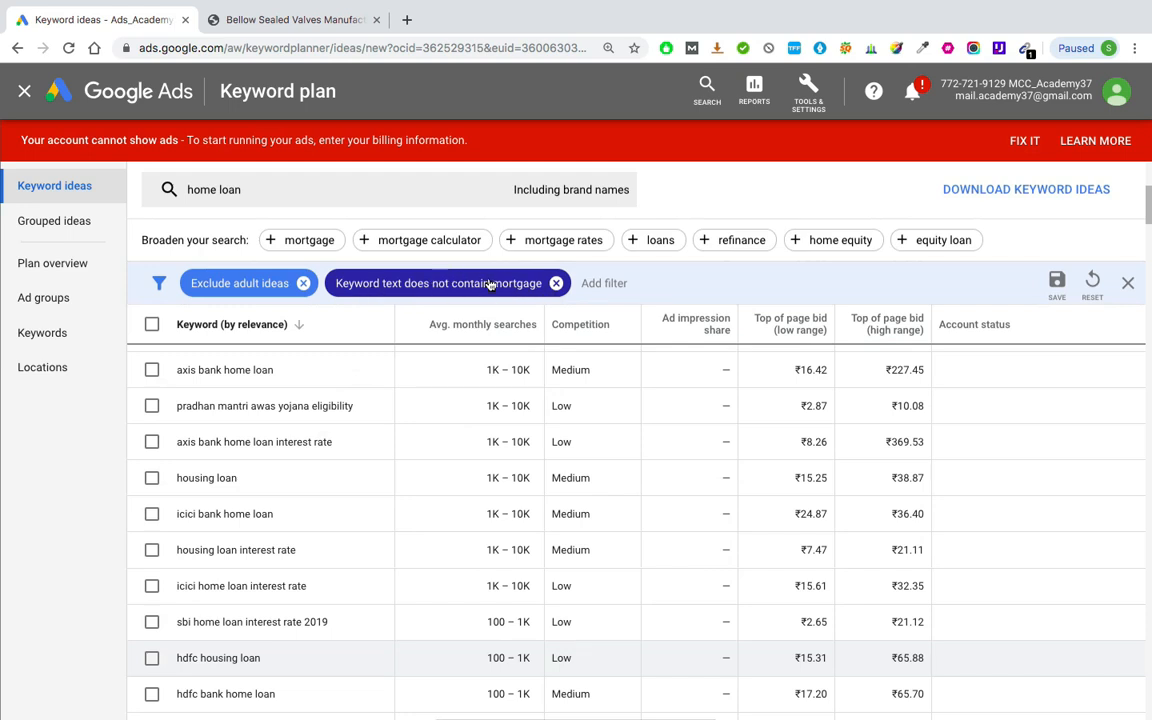
{"action": "scroll", "coordinate": [250, 594], "scroll_direction": "up", "scroll_amount": 5}
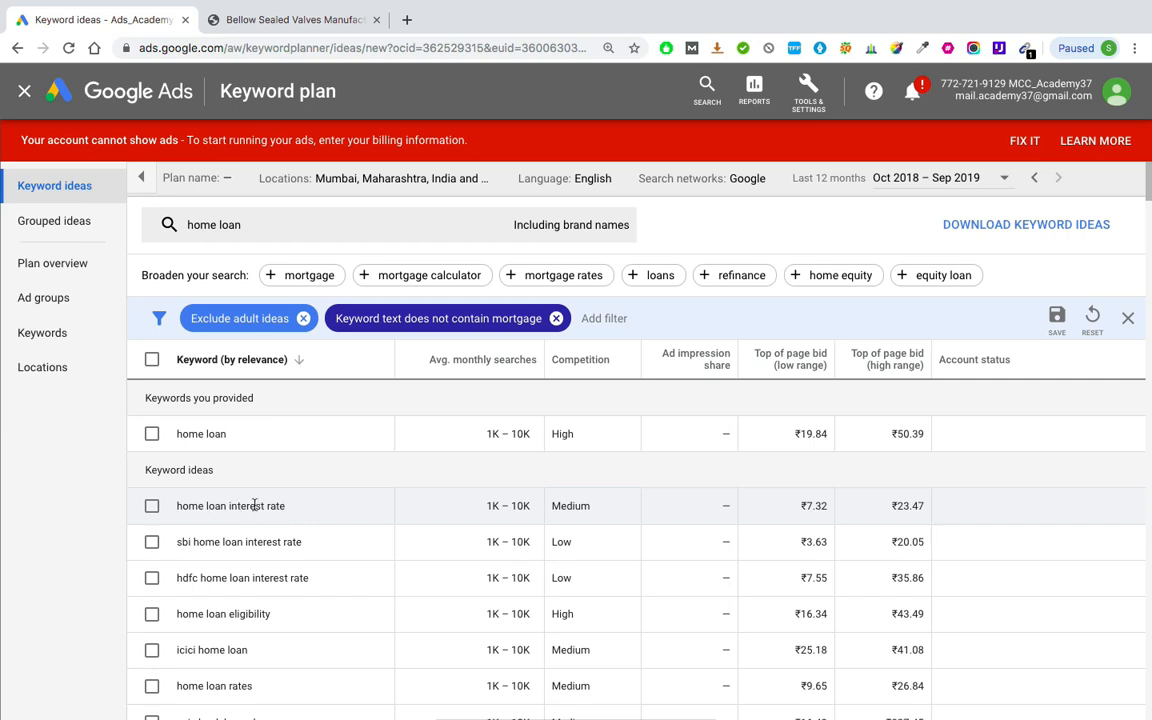
Select the keyword ideas "home loan interest rate", "sbi home loan interest rate" and "hdfc home loan interest rate"
{"action": "left_click", "coordinate": [153, 506]}
{"action": "left_click", "coordinate": [152, 549]}
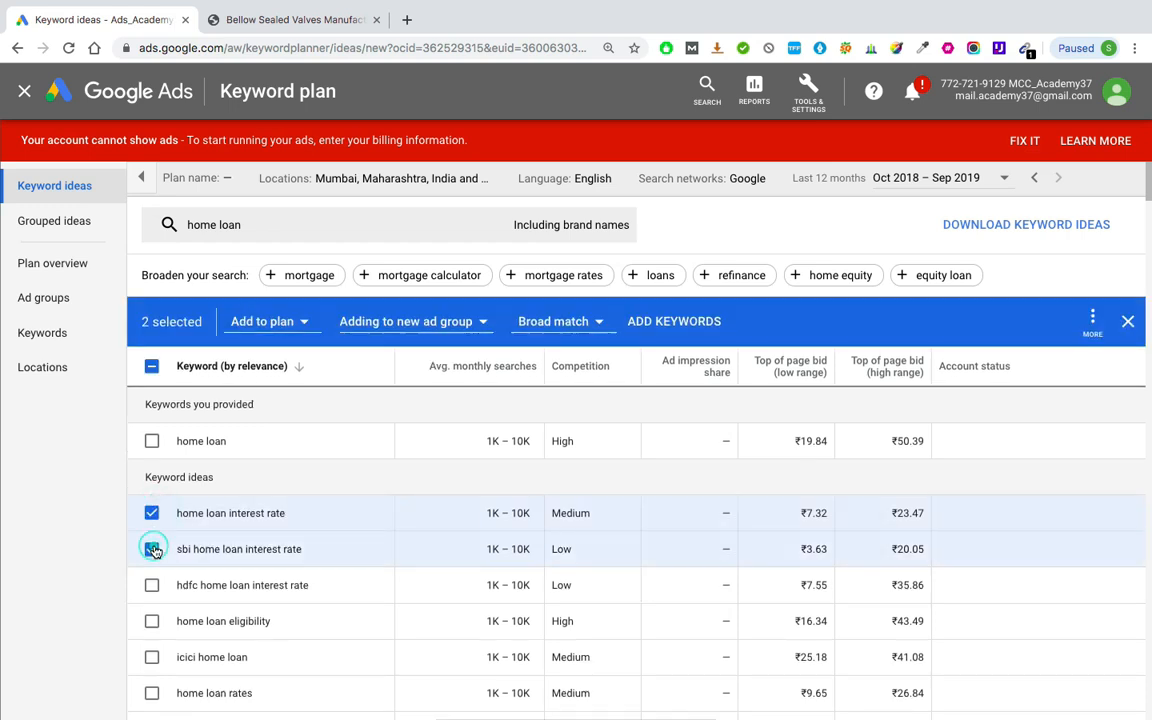
{"action": "left_click", "coordinate": [151, 586]}
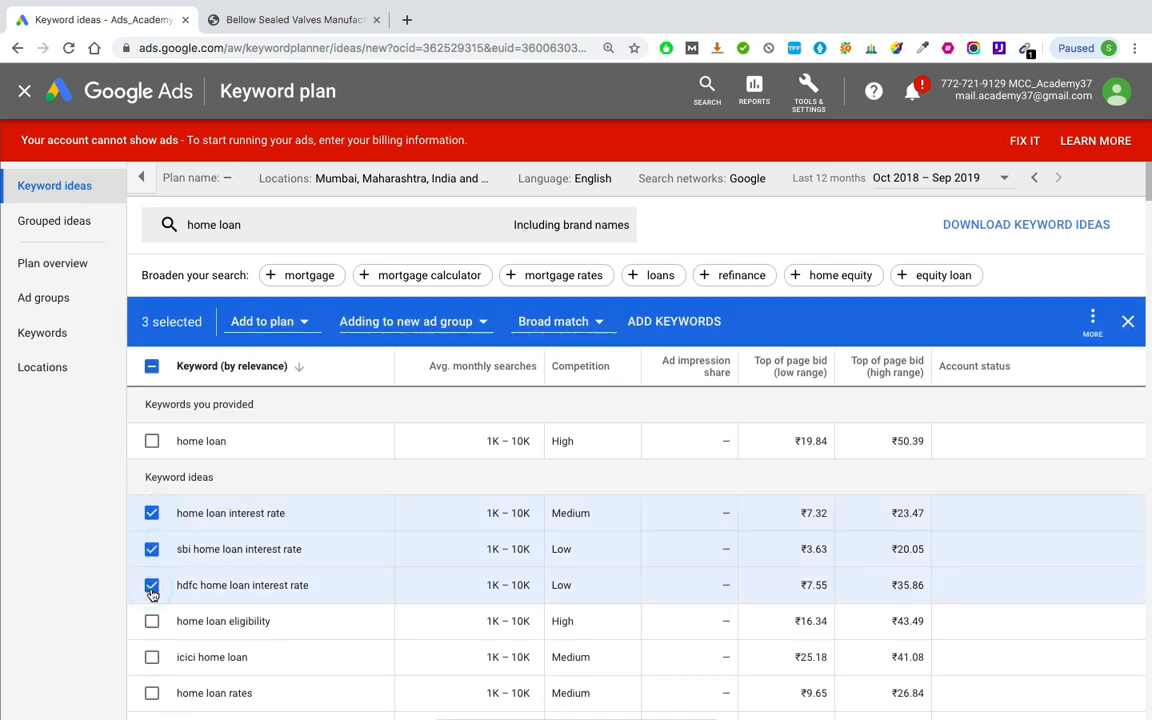
Review more of the ideas and add "axis bank home loan interest rate" to the selection
{"action": "scroll", "coordinate": [151, 590], "scroll_direction": "down", "scroll_amount": 2}
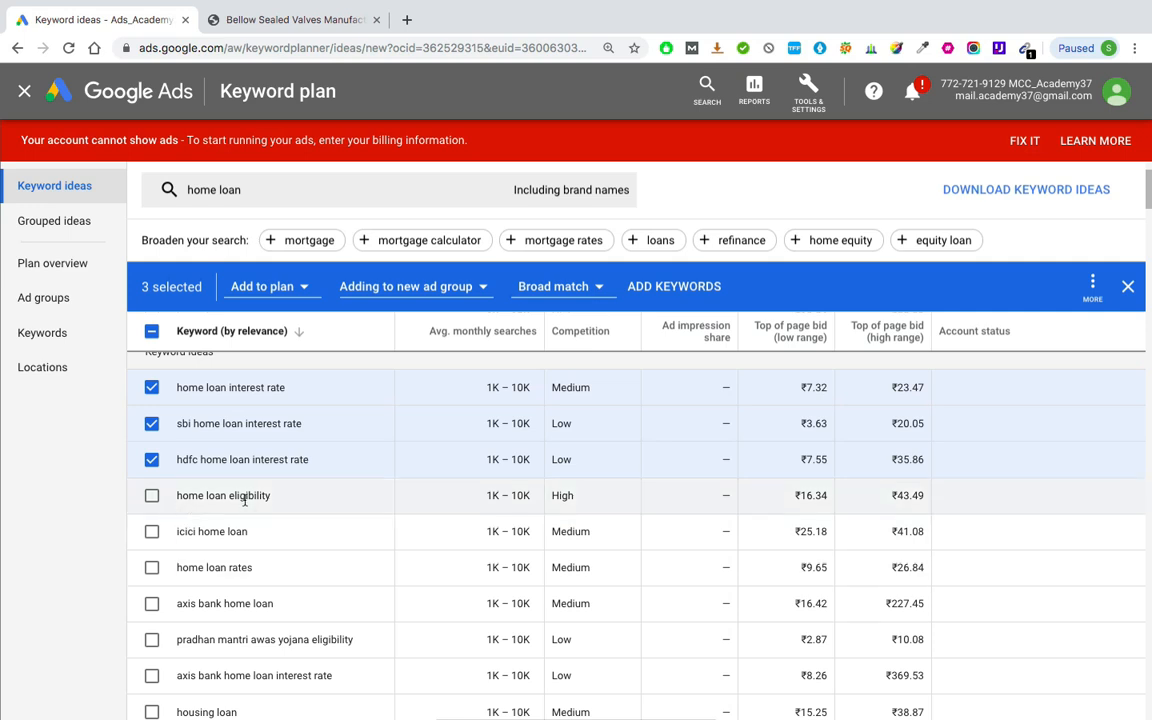
{"action": "scroll", "coordinate": [164, 535], "scroll_direction": "down", "scroll_amount": 3}
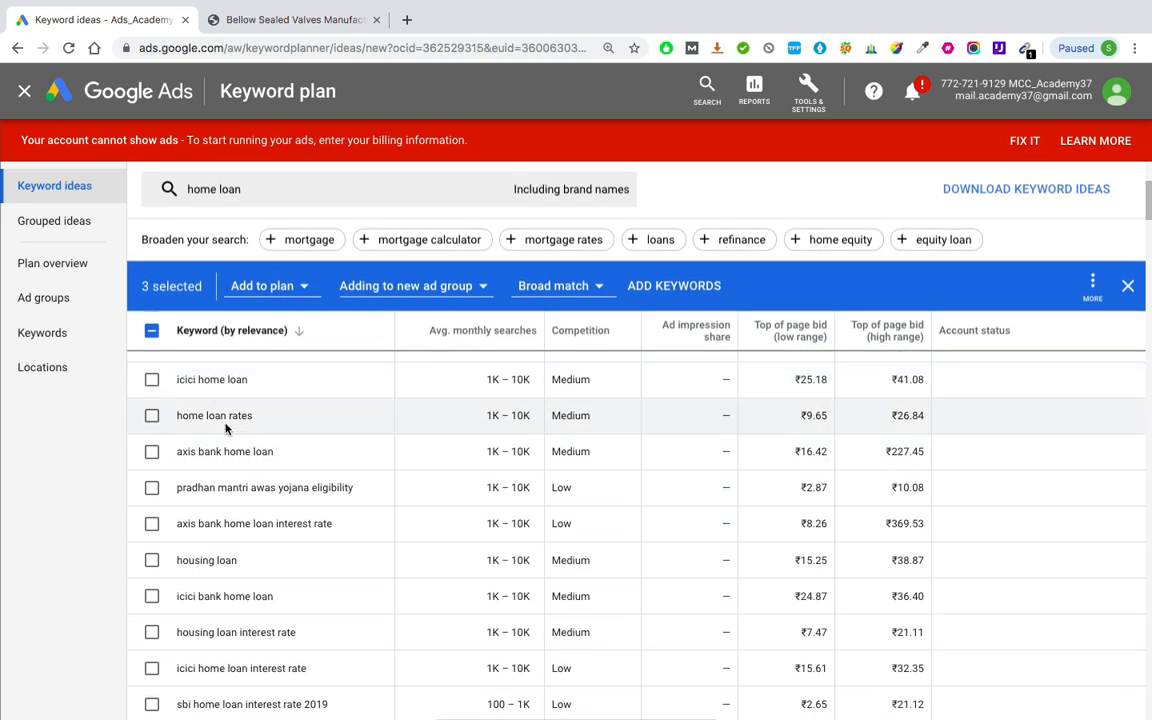
{"action": "scroll", "coordinate": [229, 422], "scroll_direction": "down", "scroll_amount": 2}
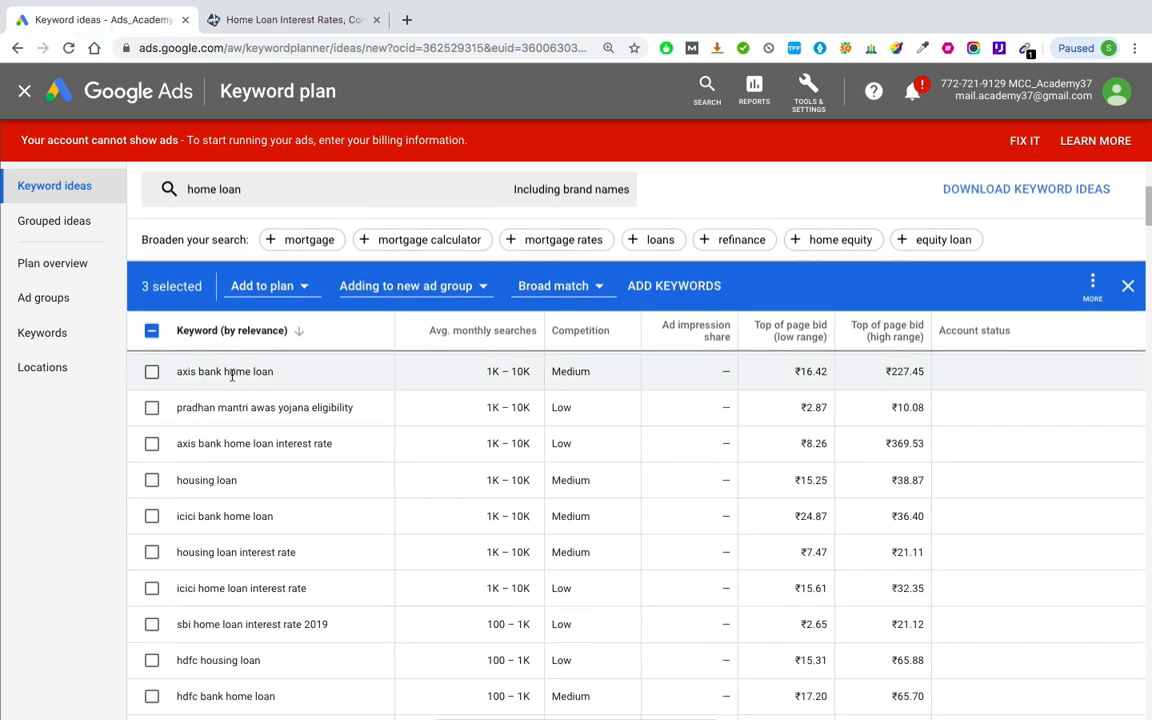
{"action": "scroll", "coordinate": [201, 381], "scroll_direction": "up", "scroll_amount": 1}
{"action": "scroll", "coordinate": [244, 431], "scroll_direction": "up", "scroll_amount": 2}
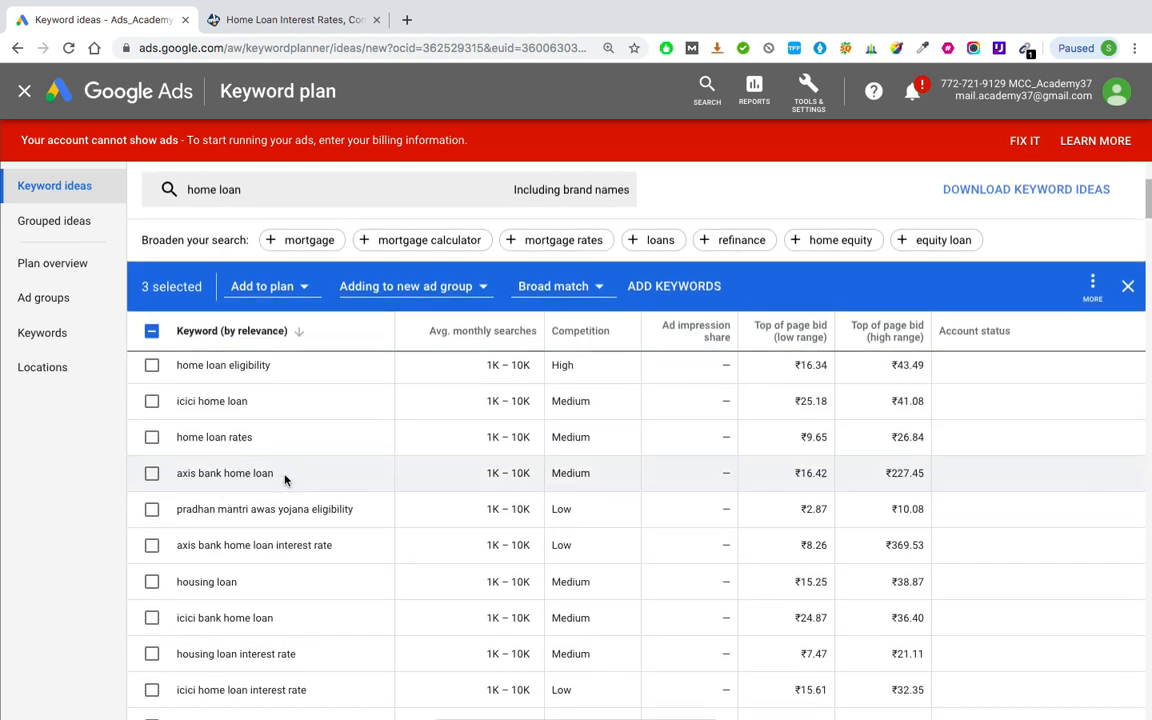
{"action": "scroll", "coordinate": [283, 478], "scroll_direction": "down", "scroll_amount": 2}
{"action": "scroll", "coordinate": [284, 478], "scroll_direction": "down", "scroll_amount": 1}
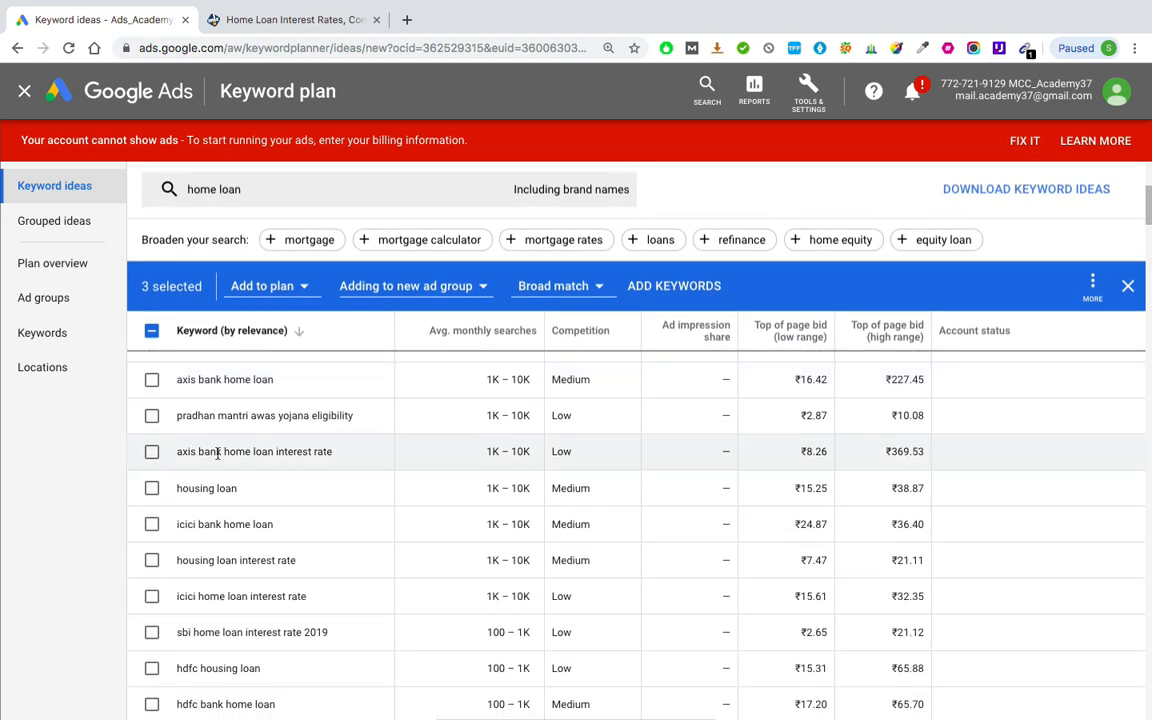
{"action": "left_click", "coordinate": [152, 452]}
Look through further keyword ideas and add "home loan interest" to the selection
{"action": "scroll", "coordinate": [197, 519], "scroll_direction": "down", "scroll_amount": 3}
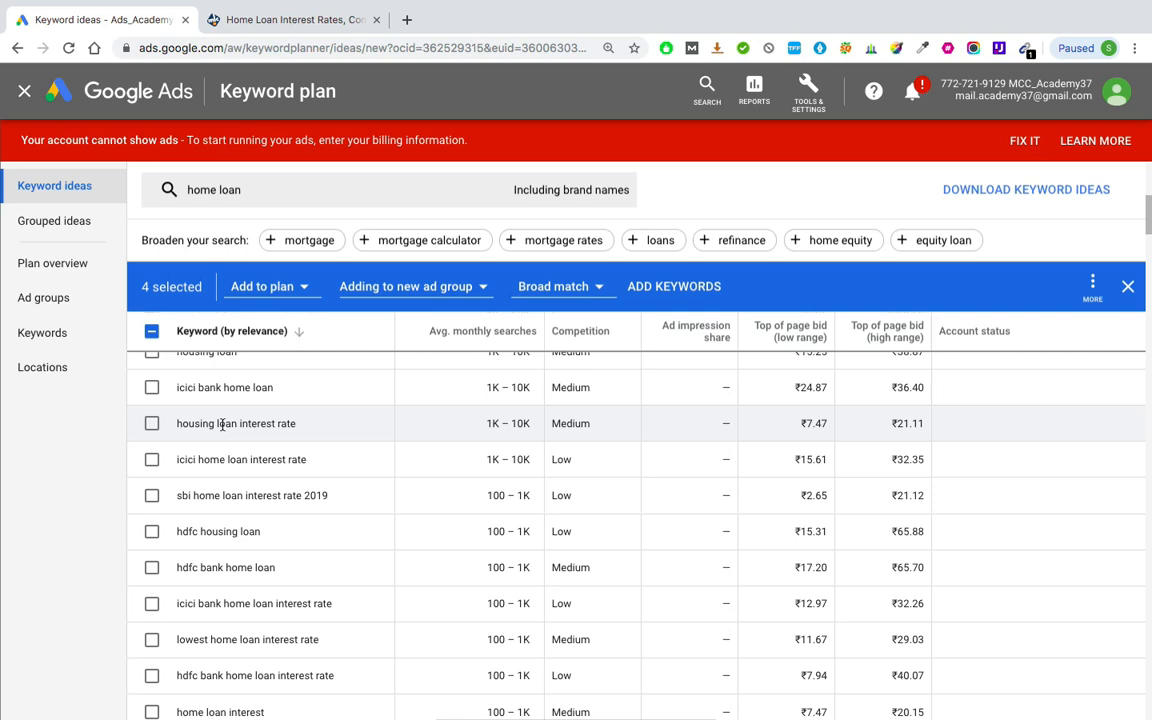
{"action": "mouse_move", "coordinate": [760, 73]}
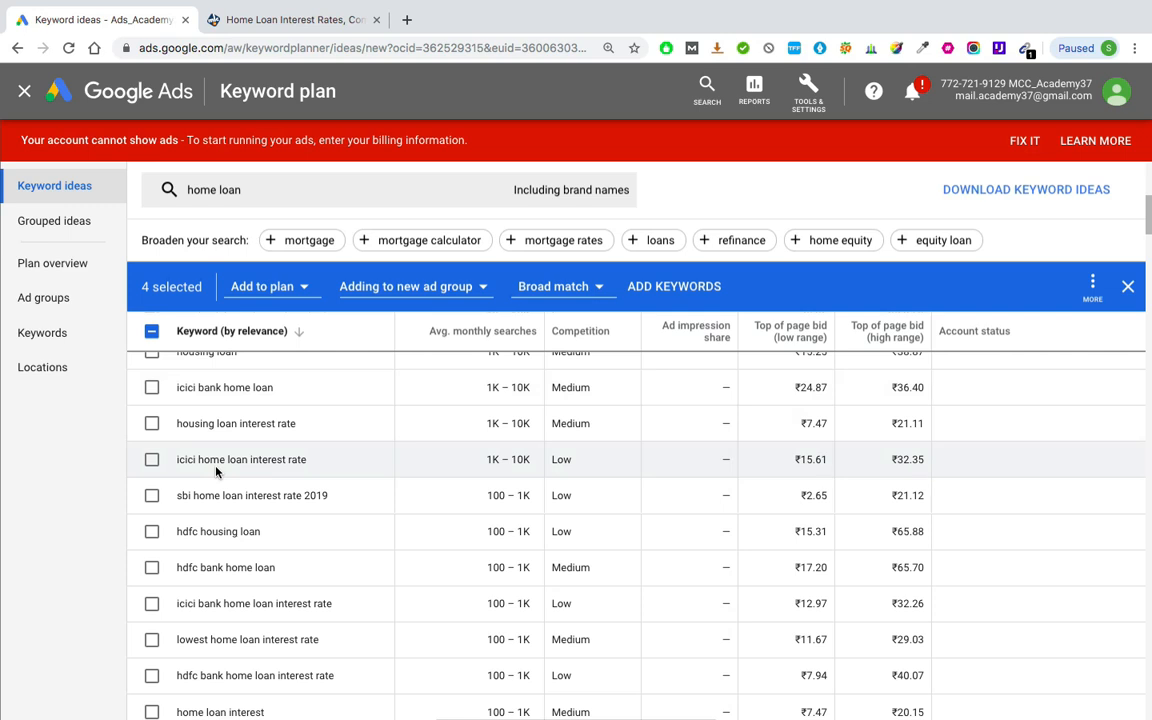
{"action": "scroll", "coordinate": [216, 469], "scroll_direction": "up", "scroll_amount": 3}
{"action": "scroll", "coordinate": [187, 482], "scroll_direction": "down", "scroll_amount": 3}
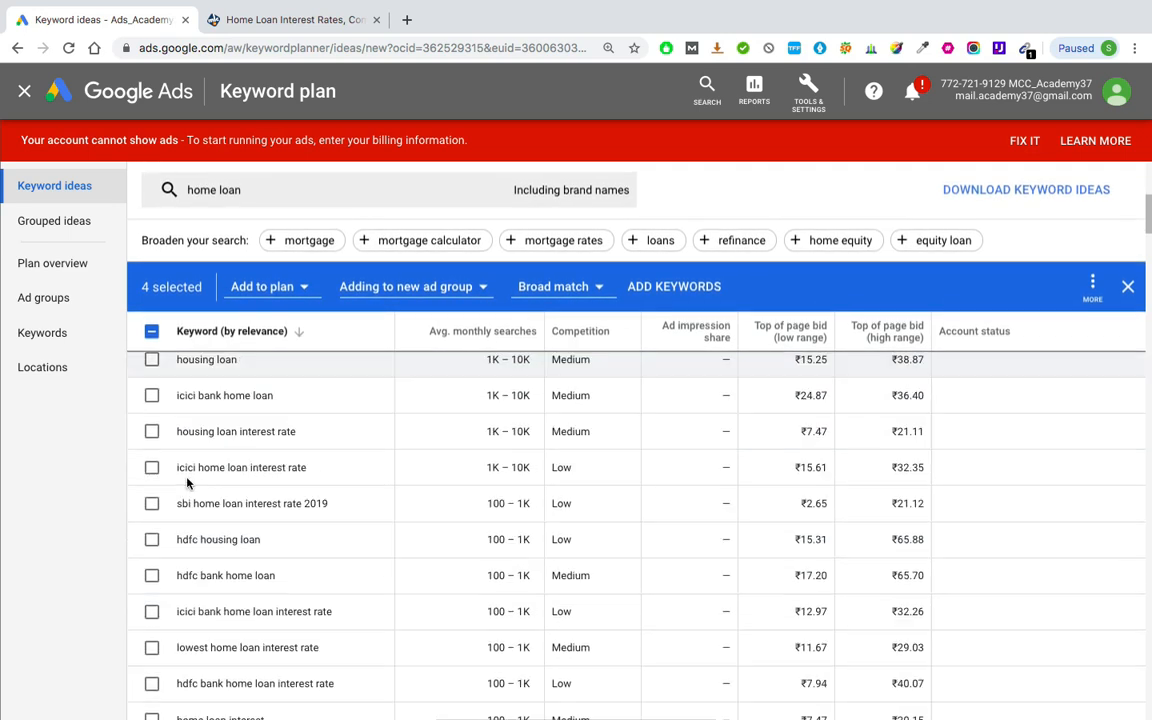
{"action": "scroll", "coordinate": [187, 484], "scroll_direction": "down", "scroll_amount": 1}
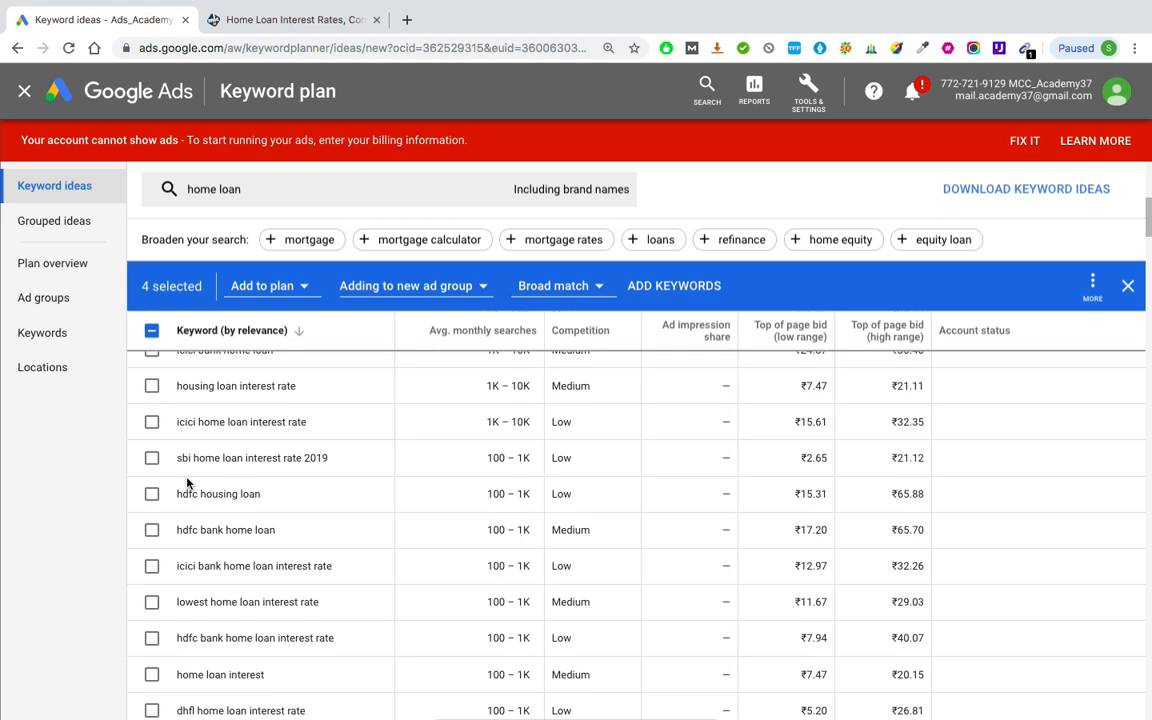
{"action": "scroll", "coordinate": [187, 482], "scroll_direction": "down", "scroll_amount": 3}
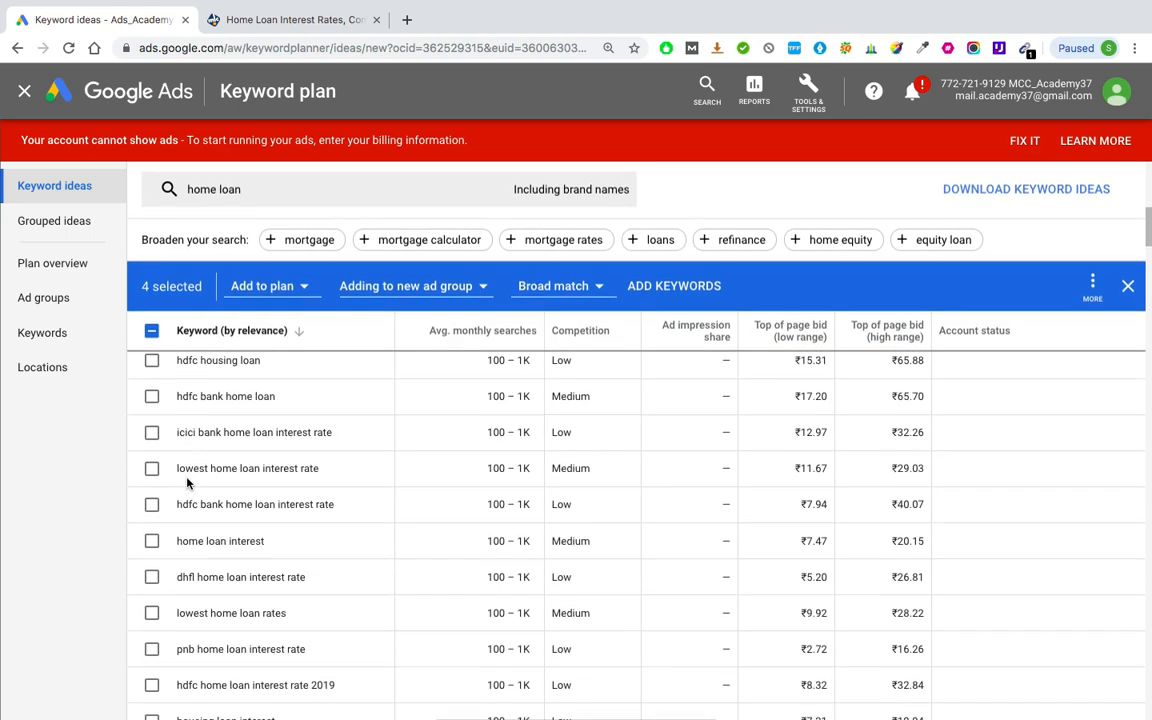
{"action": "left_click", "coordinate": [152, 542]}
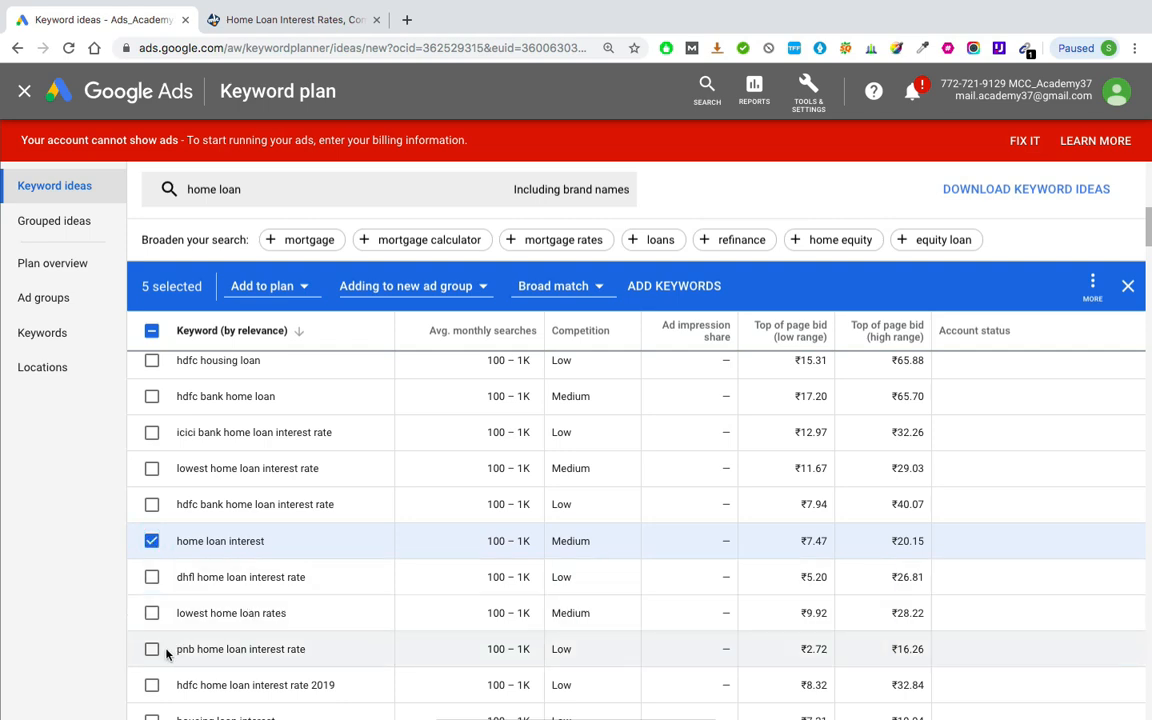
Add the keyword ideas "home loan interest rates all banks" and "home loan interest rate 2019" to the selection
{"action": "scroll", "coordinate": [167, 653], "scroll_direction": "down", "scroll_amount": 3}
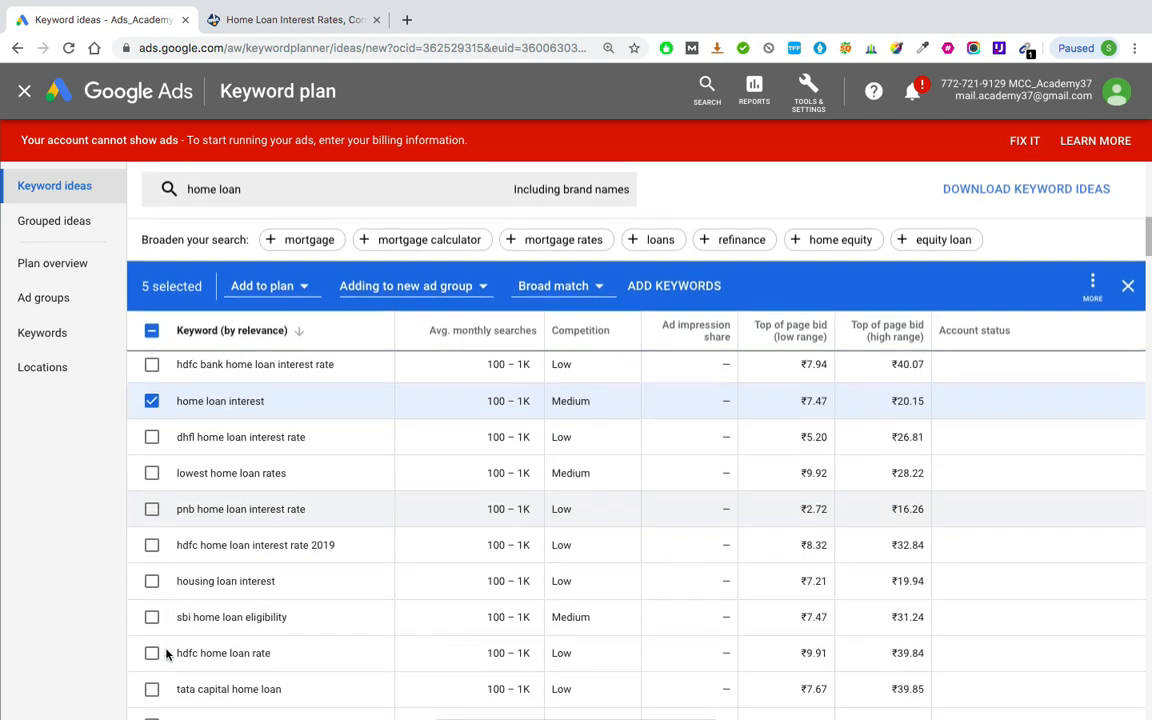
{"action": "scroll", "coordinate": [167, 653], "scroll_direction": "down", "scroll_amount": 4}
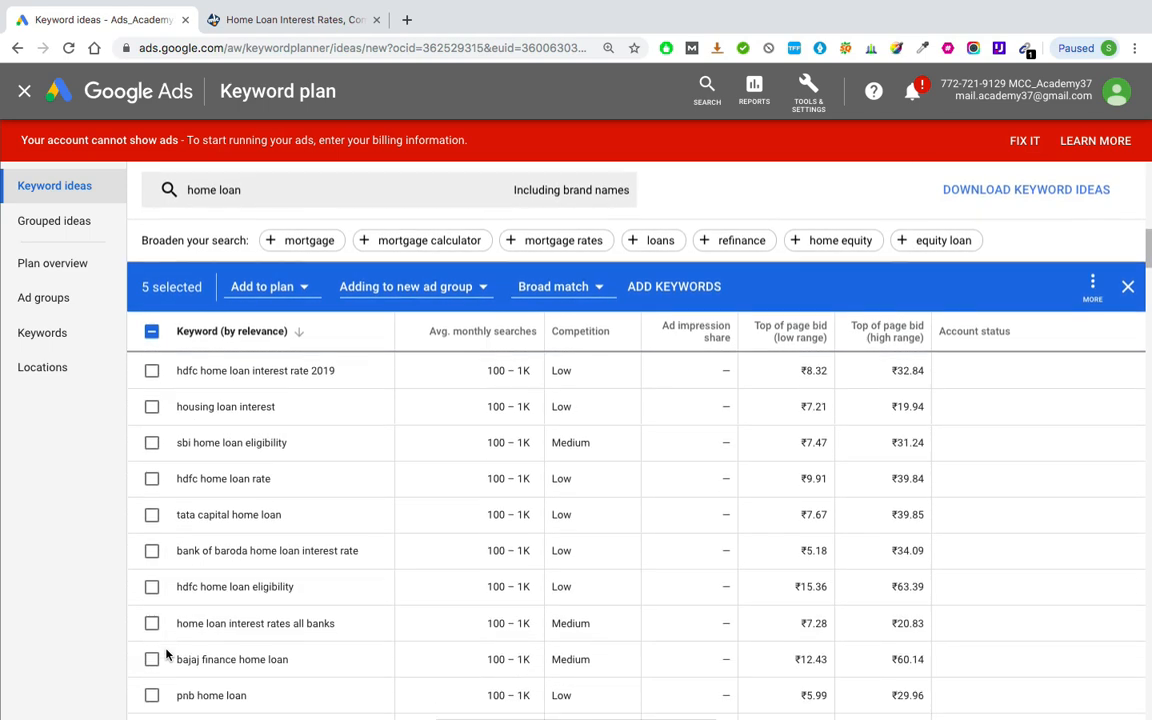
{"action": "scroll", "coordinate": [167, 653], "scroll_direction": "down", "scroll_amount": 4}
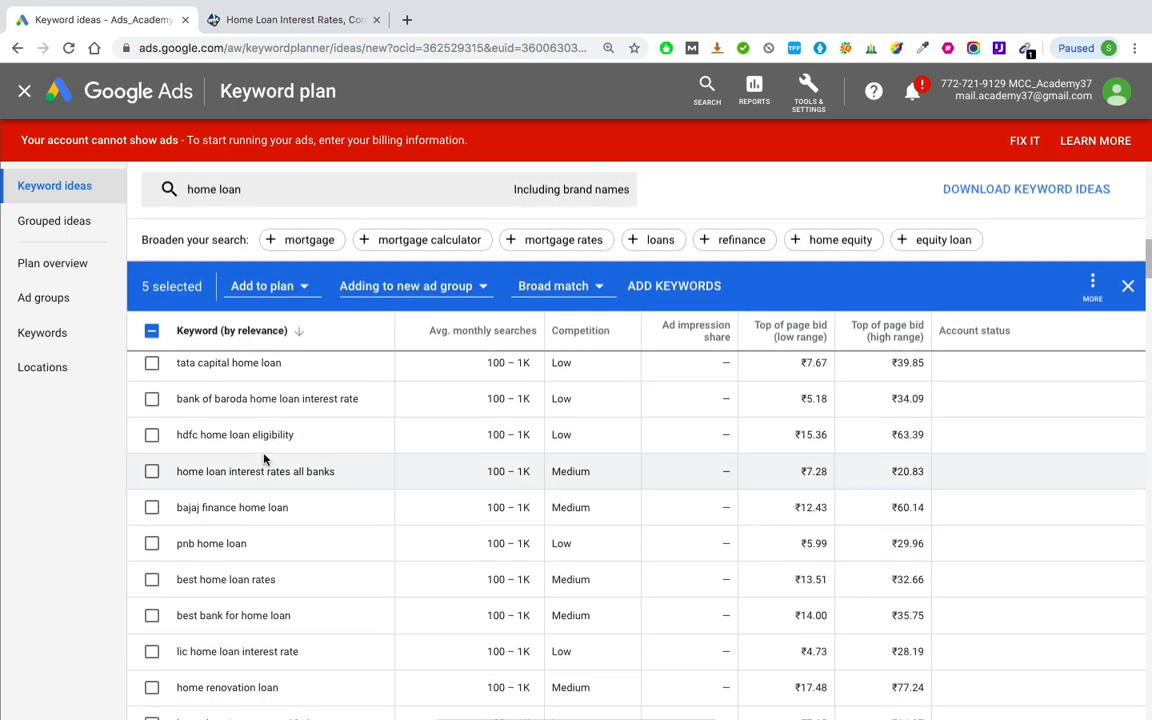
{"action": "left_click", "coordinate": [151, 473]}
{"action": "scroll", "coordinate": [150, 620], "scroll_direction": "down", "scroll_amount": 1}
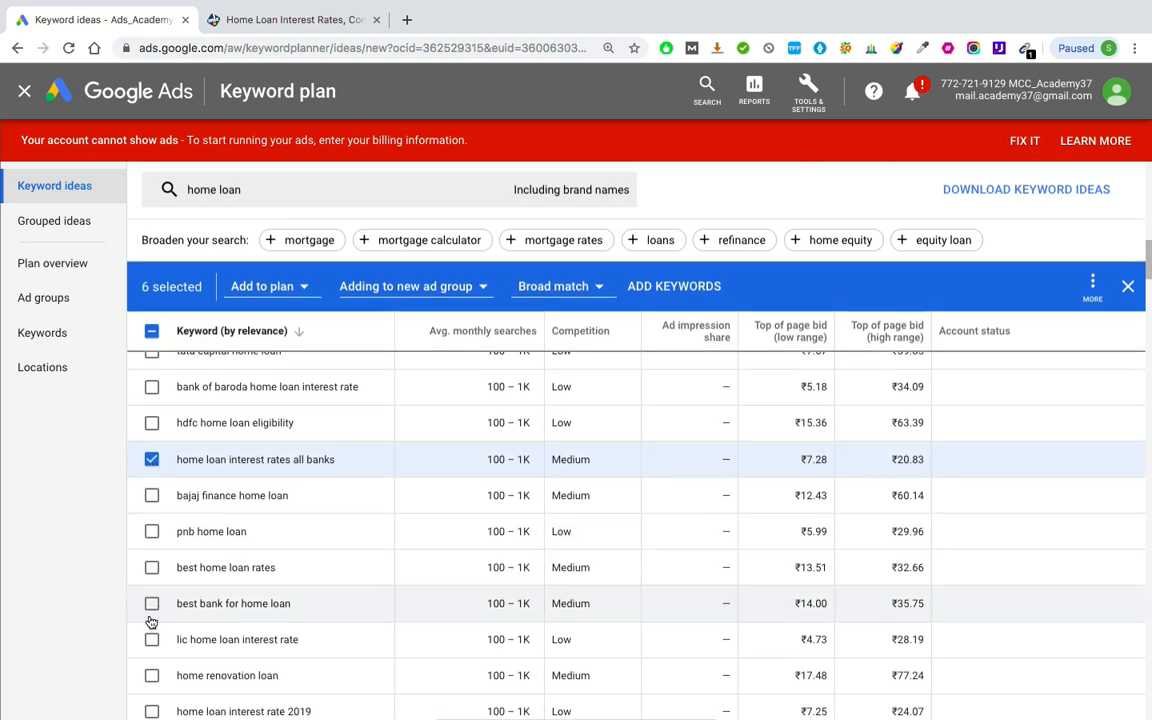
{"action": "scroll", "coordinate": [150, 622], "scroll_direction": "down", "scroll_amount": 3}
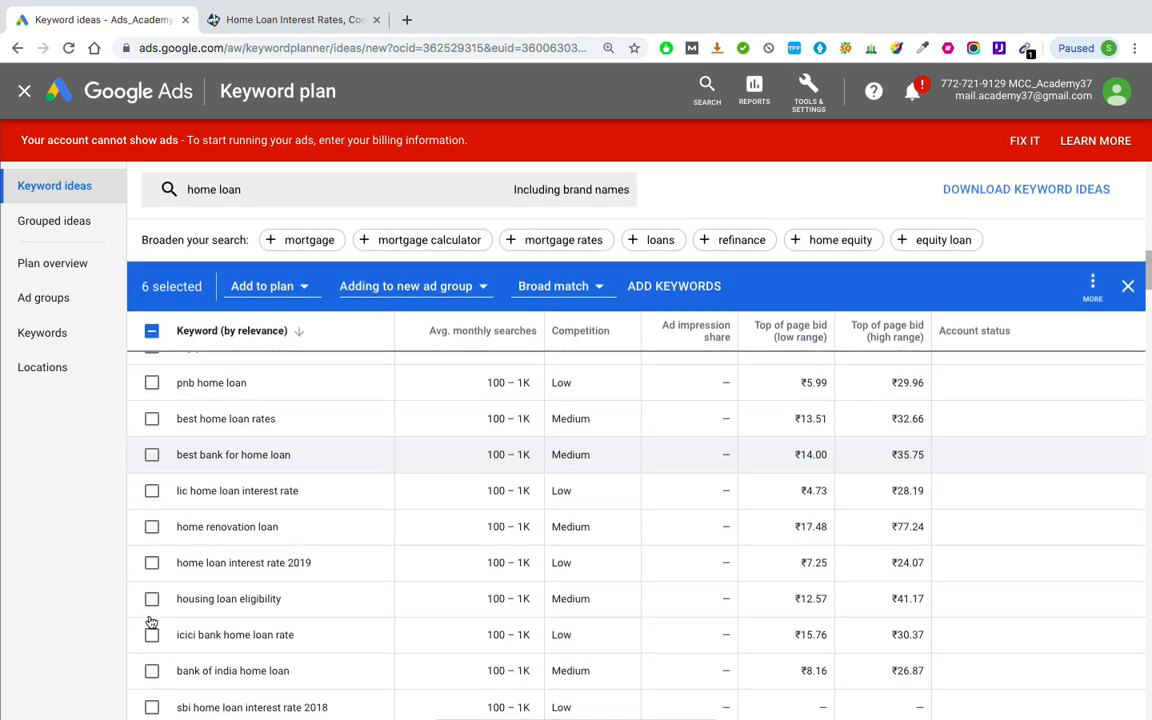
{"action": "scroll", "coordinate": [151, 622], "scroll_direction": "down", "scroll_amount": 1}
{"action": "left_click", "coordinate": [151, 541]}
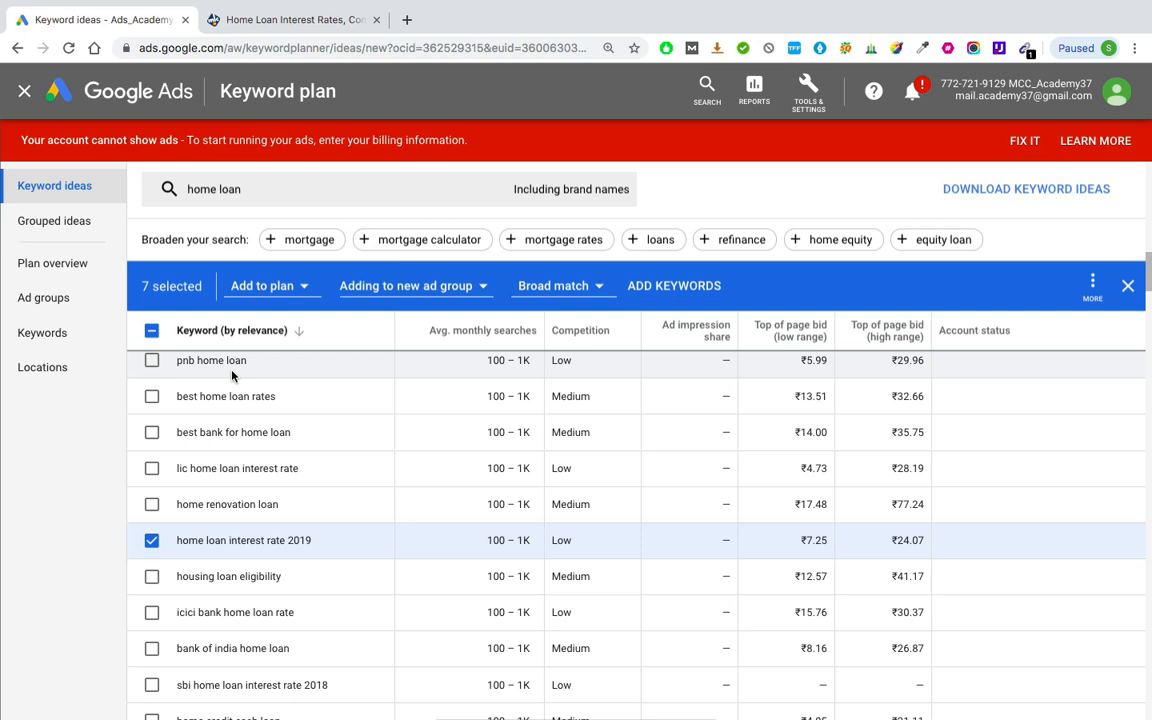
Choose the existing campaign Sch_HomeLoan_MumbaiThane_ManualCPC as the destination for the selected keywords
{"action": "left_click", "coordinate": [296, 292]}
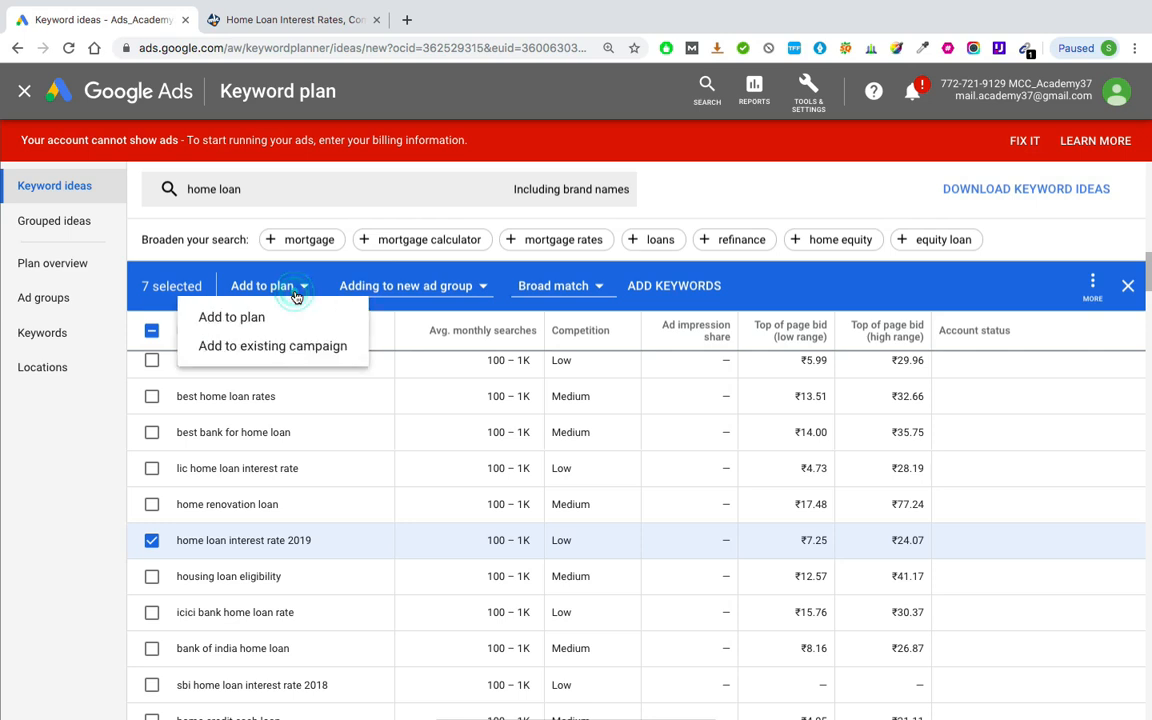
{"action": "left_click", "coordinate": [296, 347]}
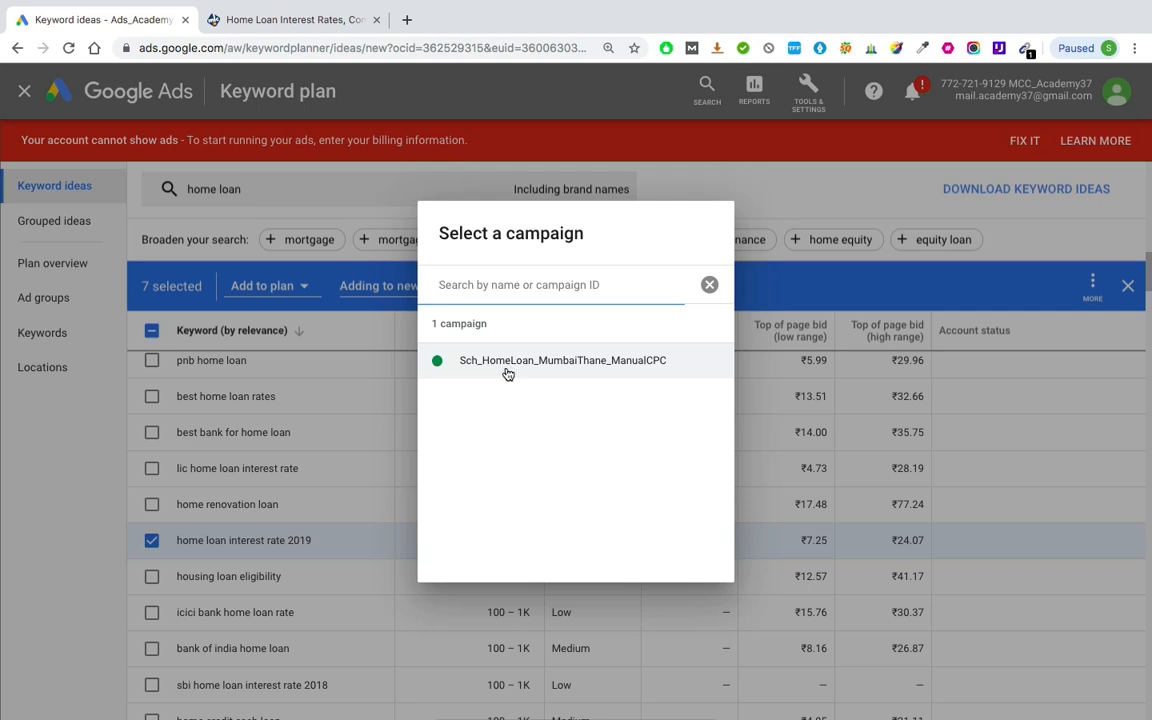
{"action": "left_click", "coordinate": [566, 365]}
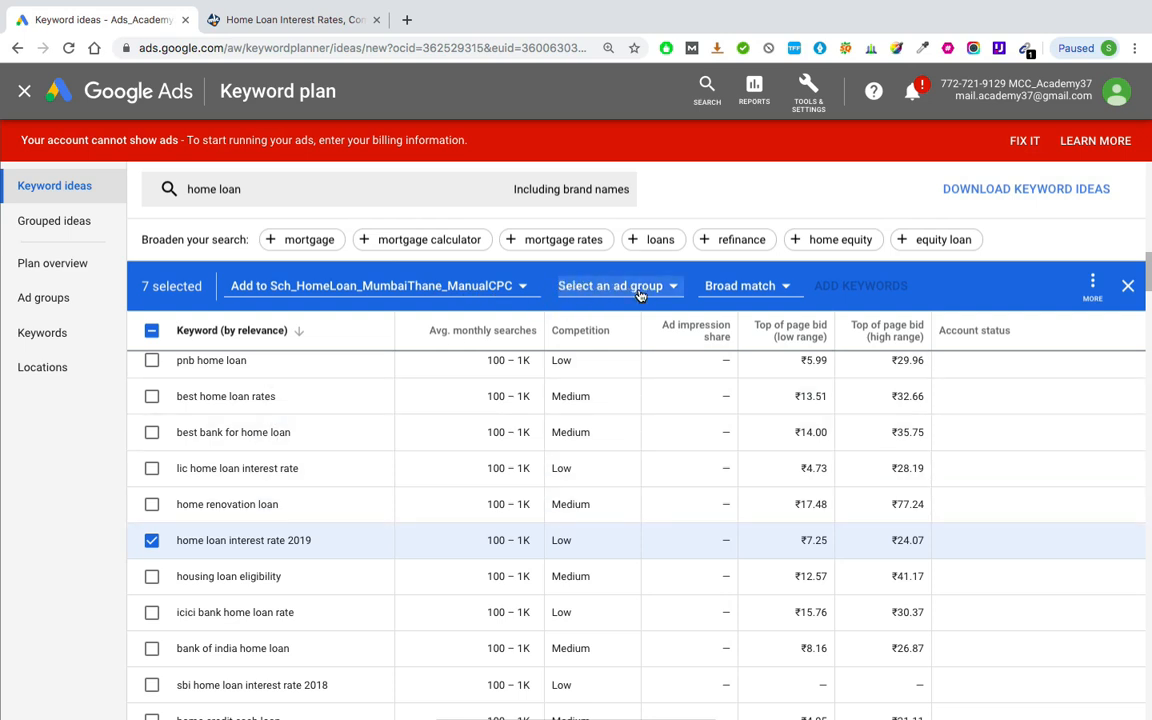
Define a new ad group named Interest_HomeLoan with a maximum CPC of ₹25 for the selected keywords
{"action": "left_click", "coordinate": [640, 290]}
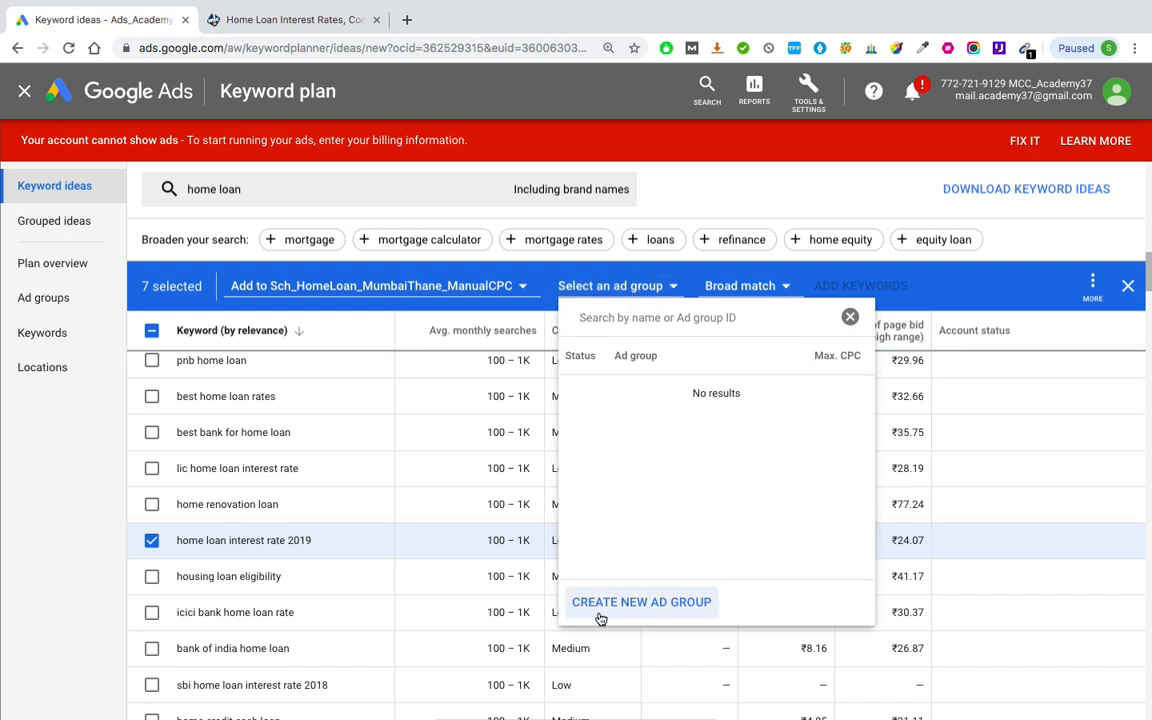
{"action": "left_click", "coordinate": [674, 603]}
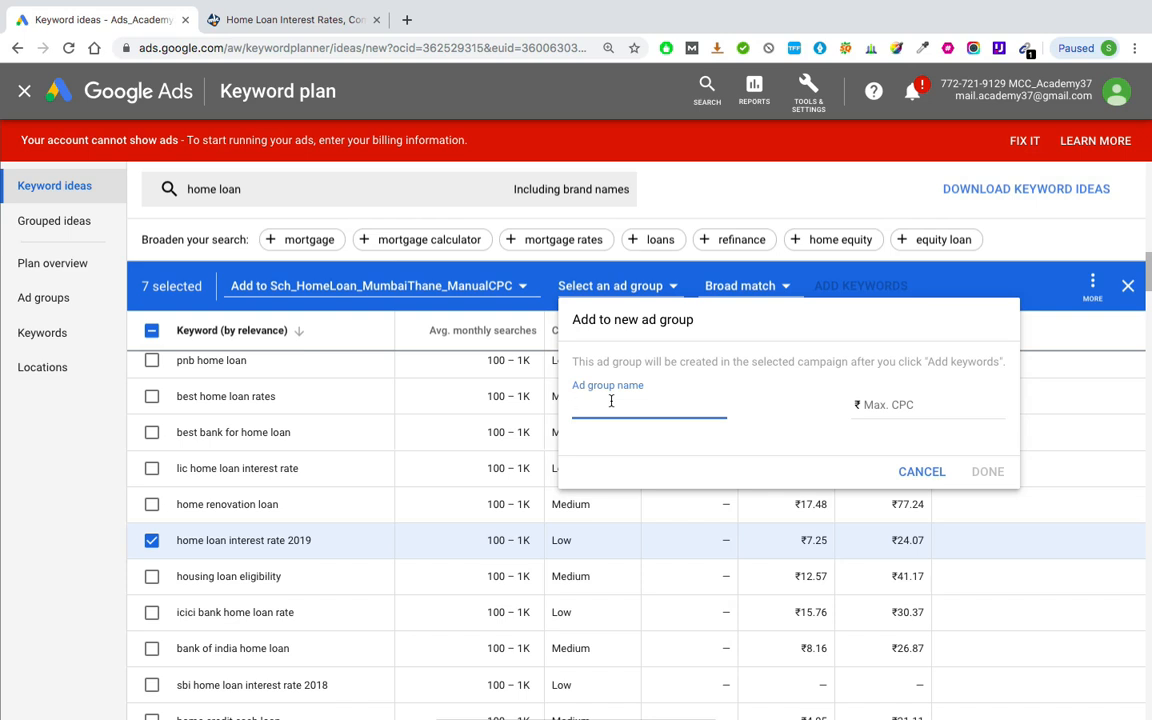
{"action": "type", "text": "Interest_HomeLoan"}
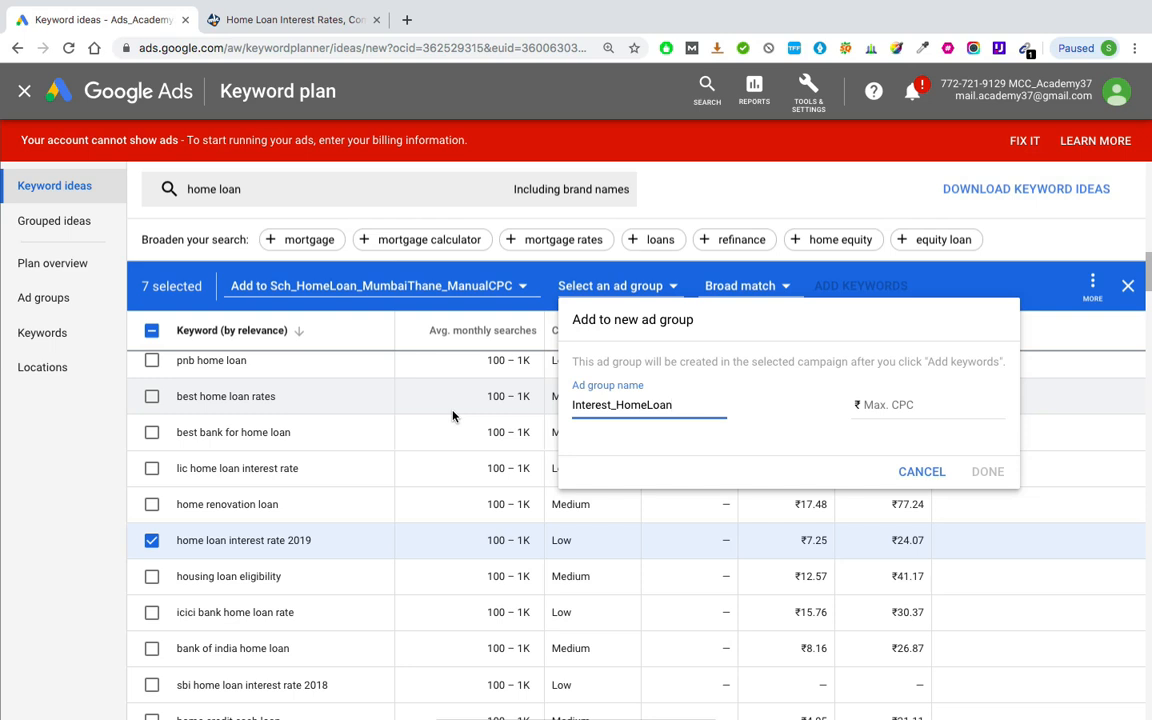
{"action": "left_click", "coordinate": [906, 406]}
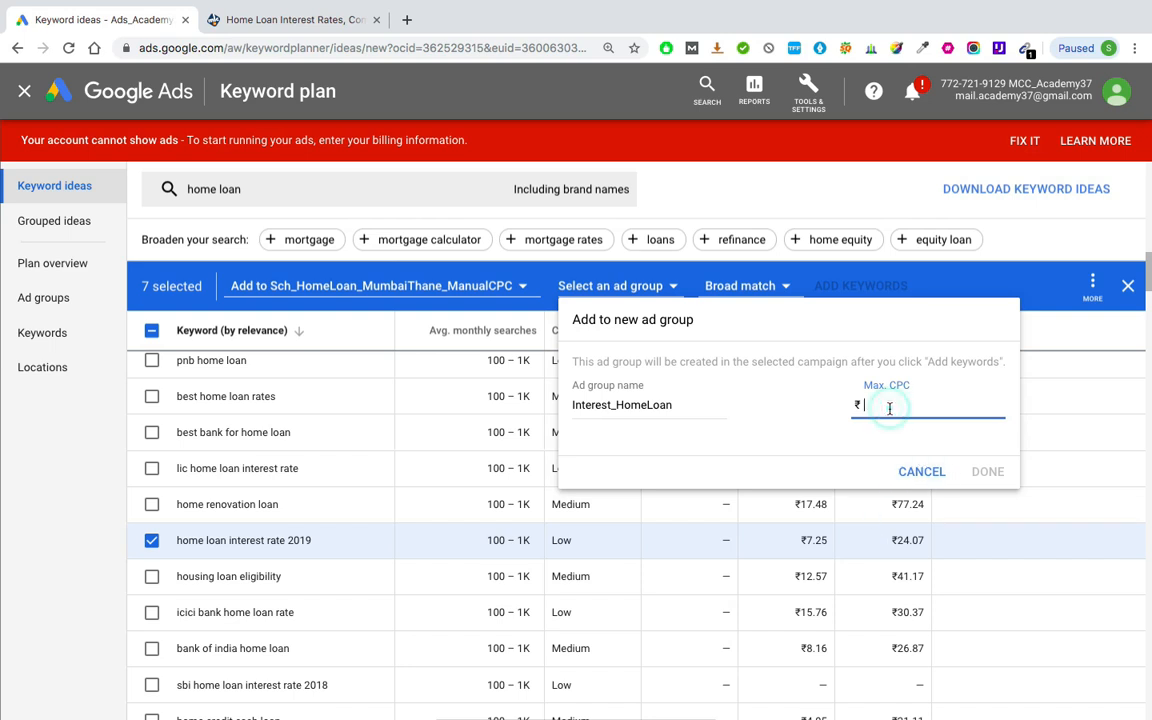
{"action": "type", "text": "25"}
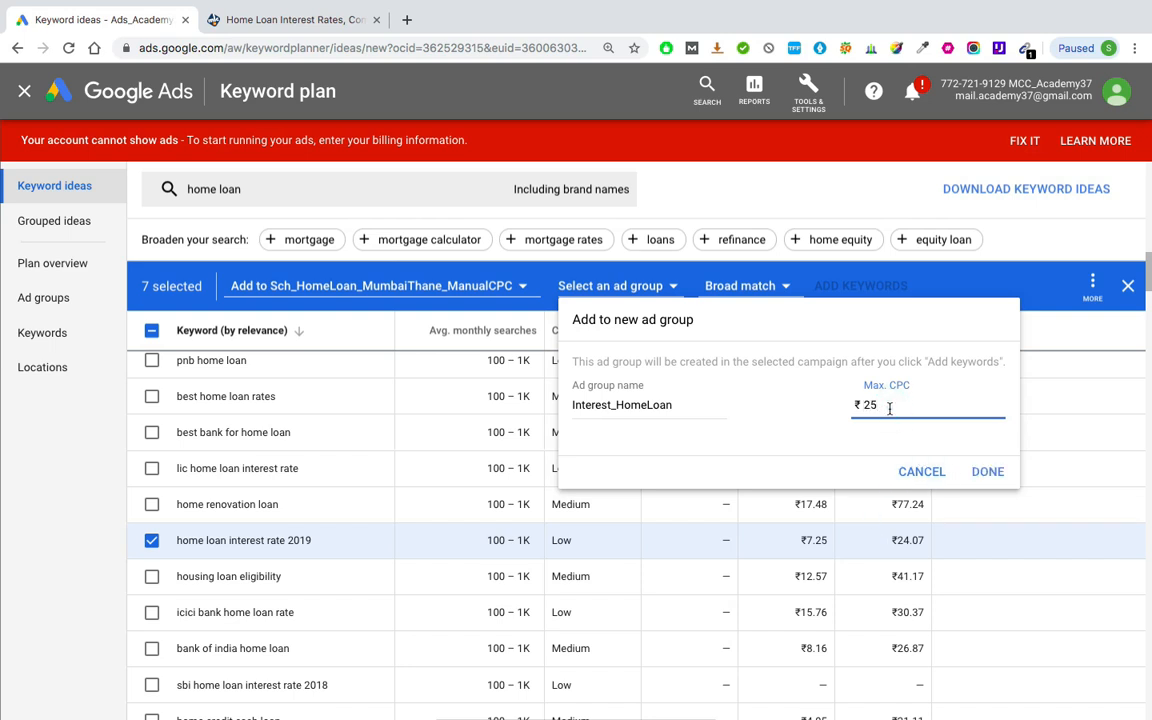
{"action": "left_click", "coordinate": [988, 471]}
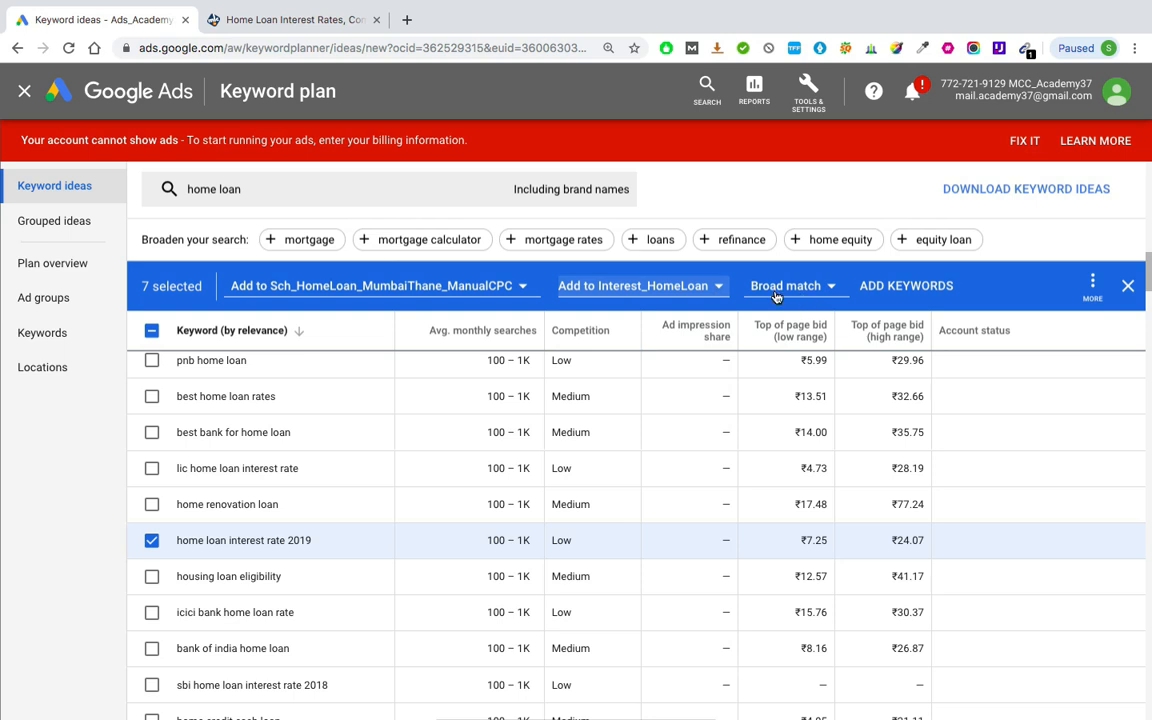
Review the match type options, keep broad match, and add the selected keywords to the Interest_HomeLoan ad group
{"action": "left_click", "coordinate": [829, 288]}
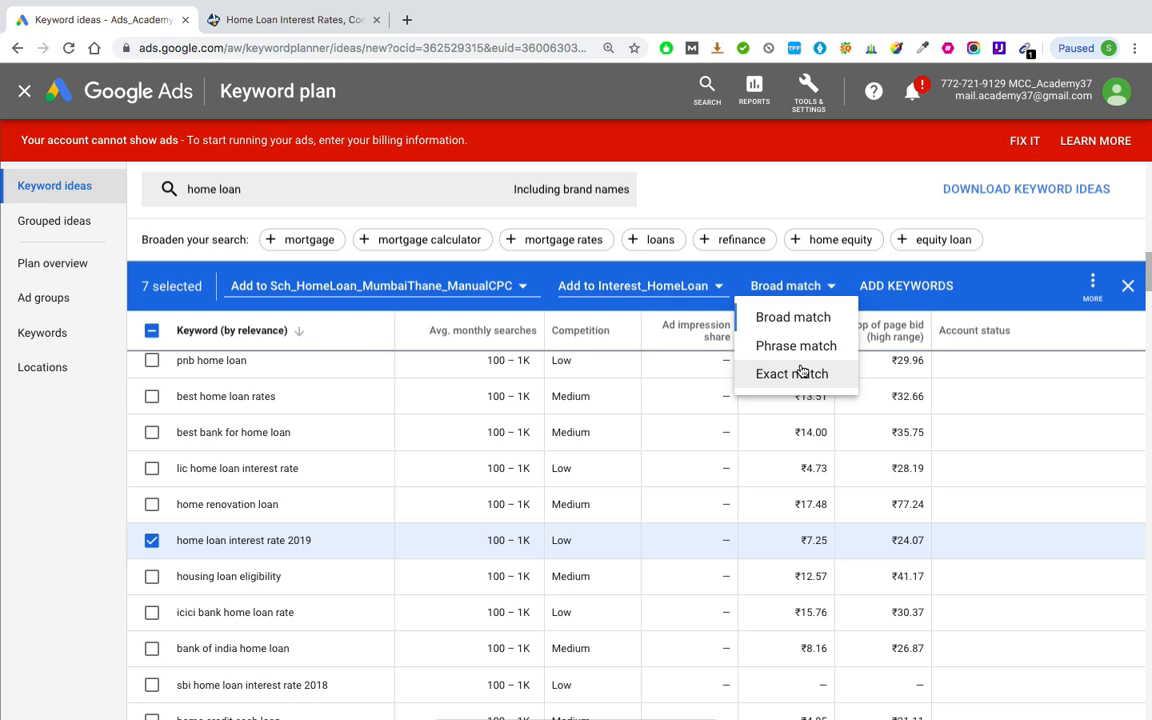
{"action": "left_click", "coordinate": [830, 287]}
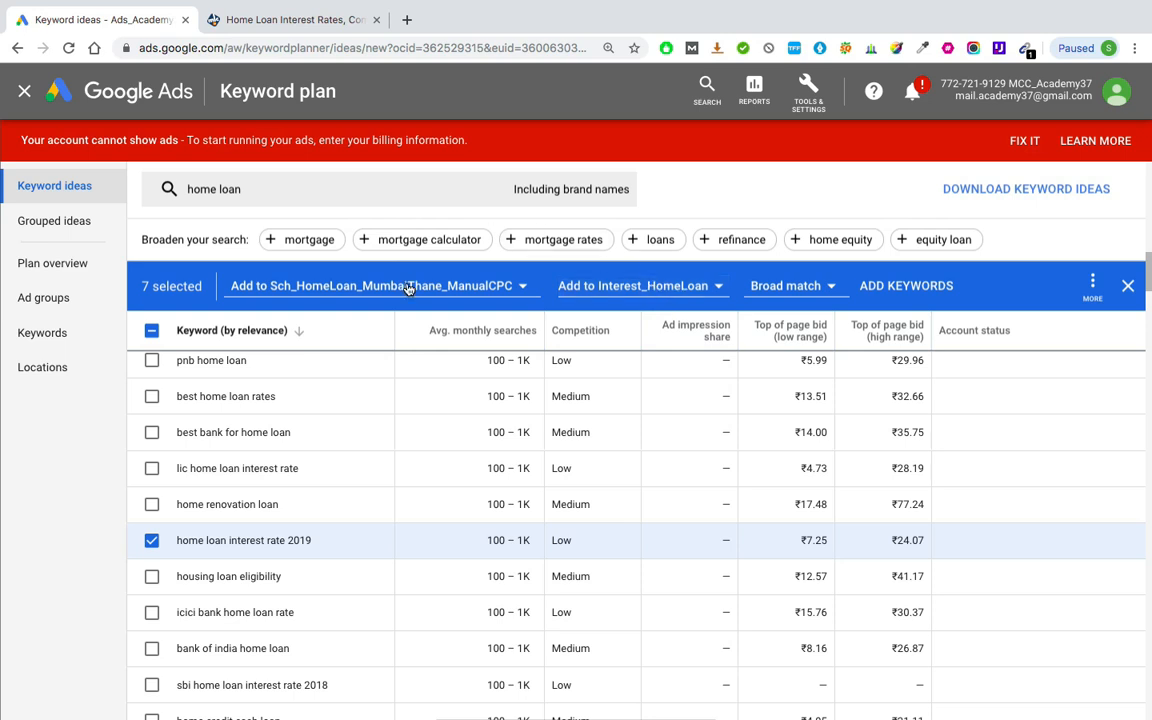
{"action": "left_click", "coordinate": [899, 288]}
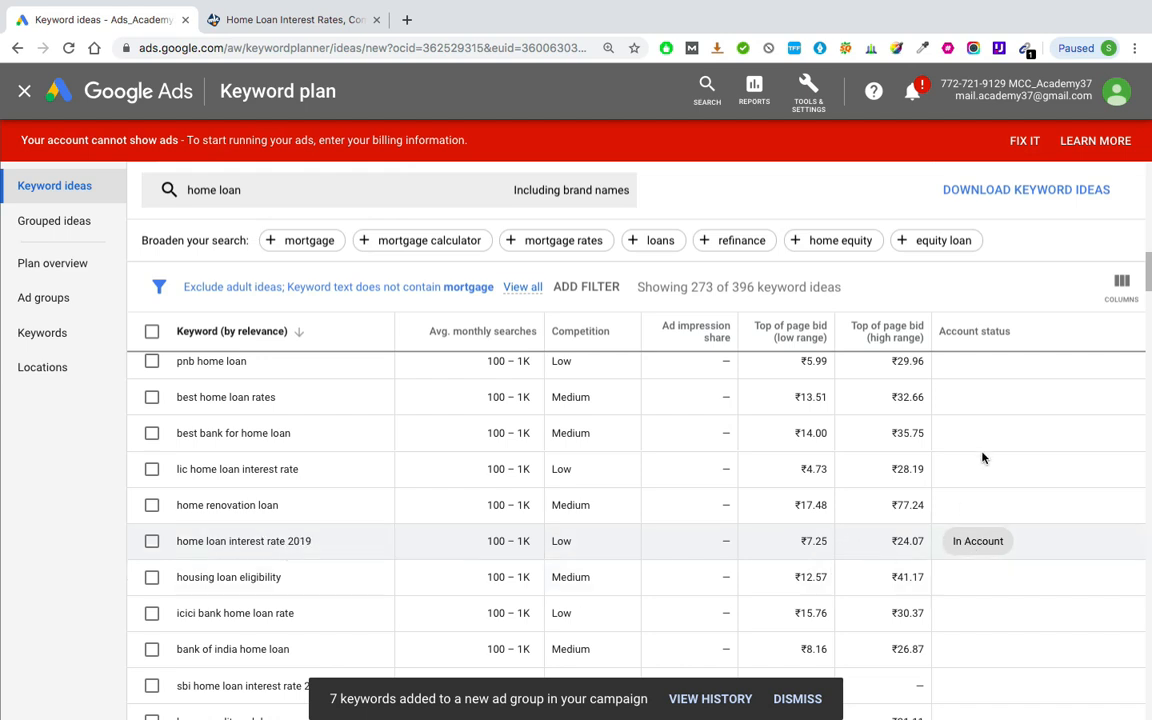
Check the account status of the added keywords across the list of ideas
{"action": "scroll", "coordinate": [985, 450], "scroll_direction": "up", "scroll_amount": 5}
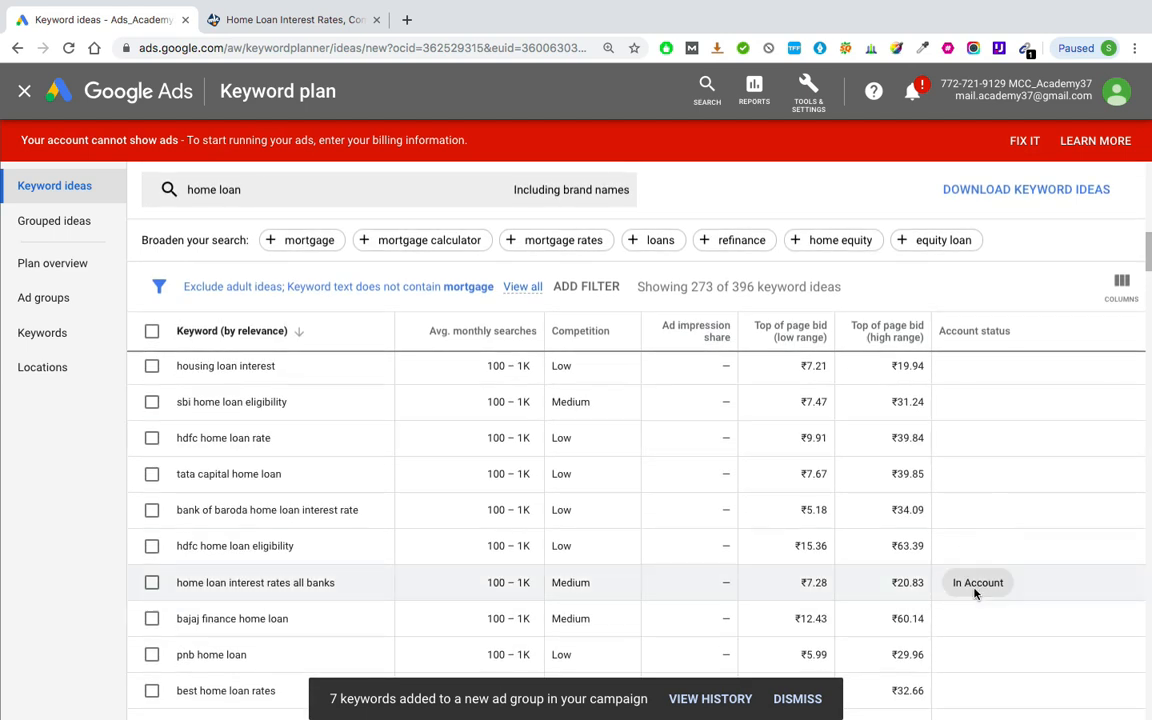
{"action": "scroll", "coordinate": [972, 600], "scroll_direction": "up", "scroll_amount": 10}
{"action": "scroll", "coordinate": [975, 594], "scroll_direction": "up", "scroll_amount": 10}
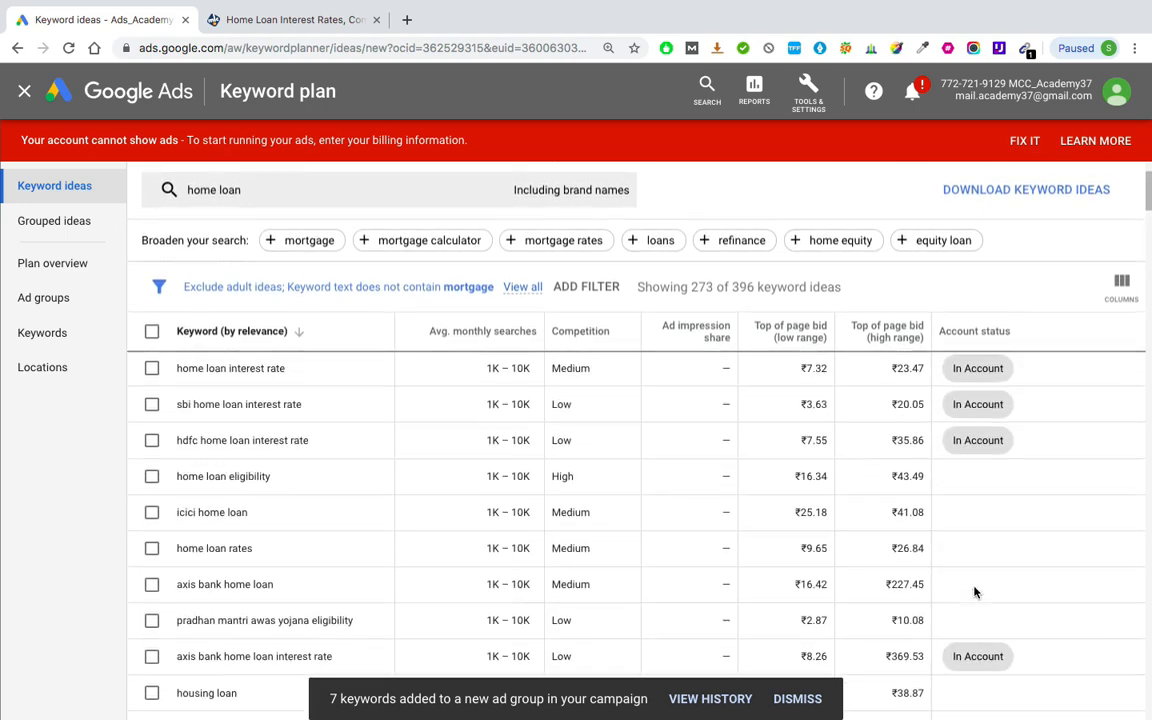
{"action": "scroll", "coordinate": [980, 360], "scroll_direction": "up", "scroll_amount": 1}
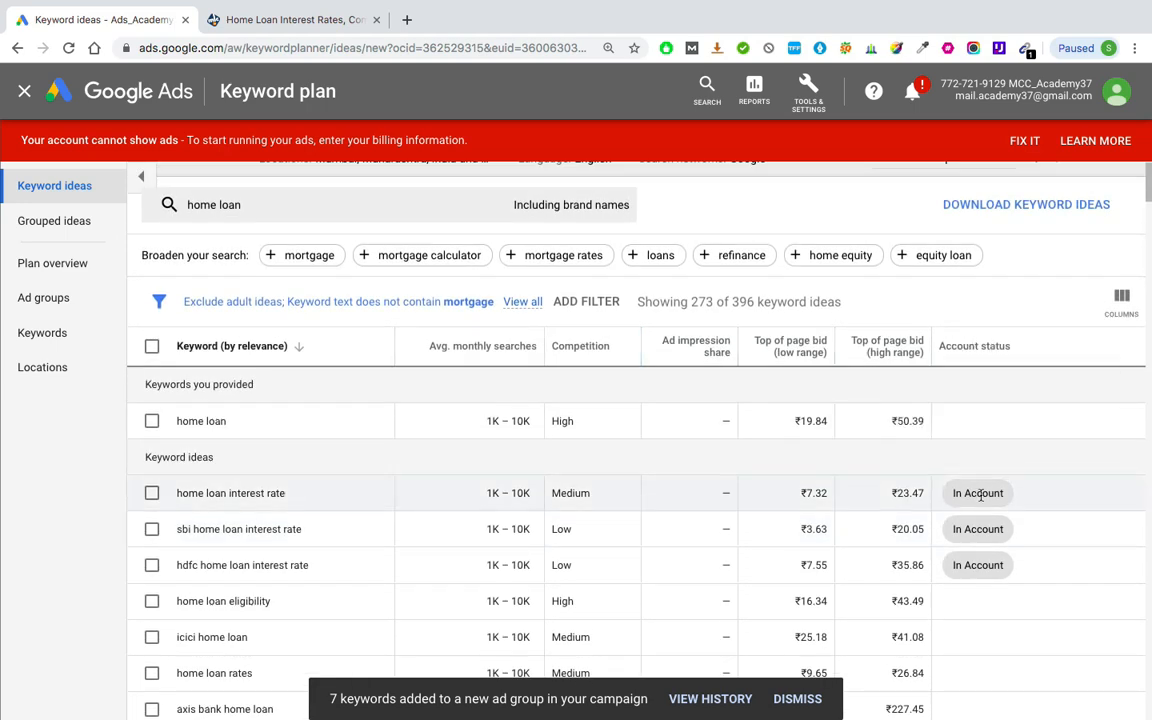
{"action": "scroll", "coordinate": [980, 493], "scroll_direction": "down", "scroll_amount": 1}
{"action": "scroll", "coordinate": [980, 494], "scroll_direction": "down", "scroll_amount": 2}
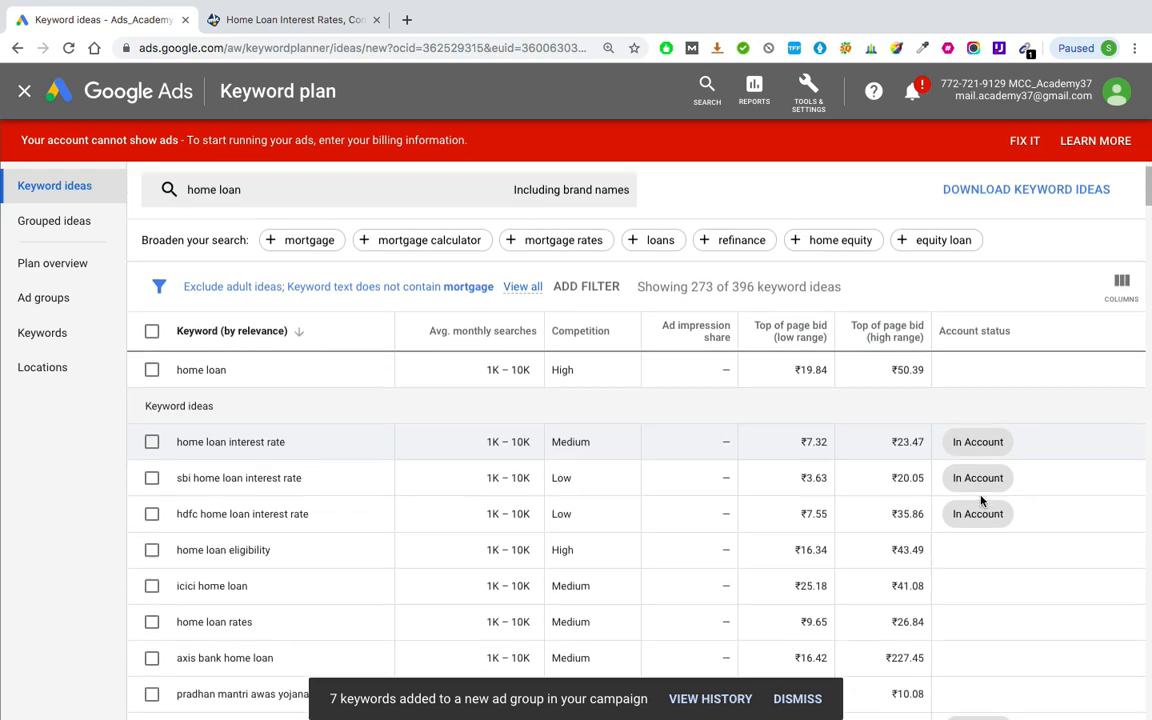